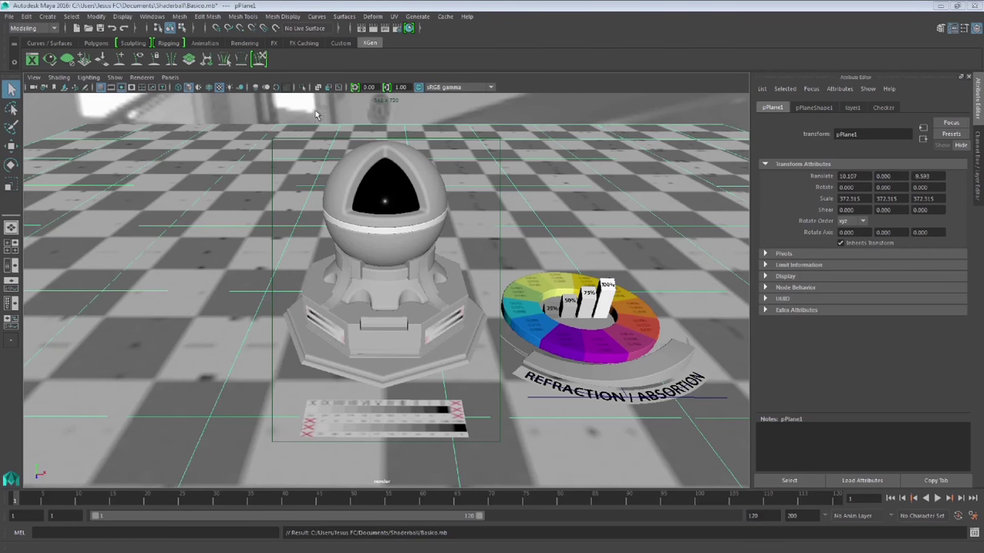
- Drag gris_50 onto the shaderball in Hypershade, then graph the sphere's reflejo material network
{"action": "left_click", "coordinate": [151, 17]}
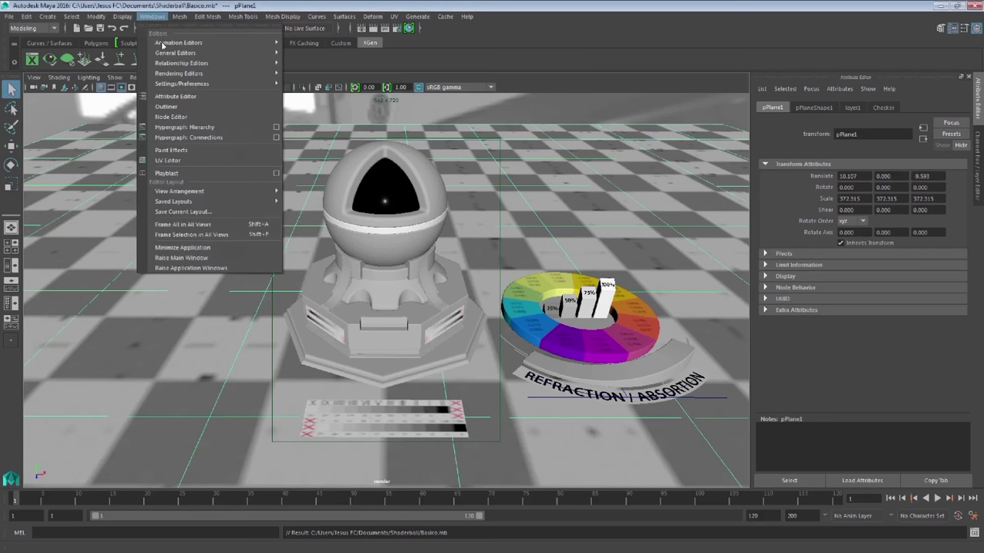
{"action": "left_click", "coordinate": [361, 110]}
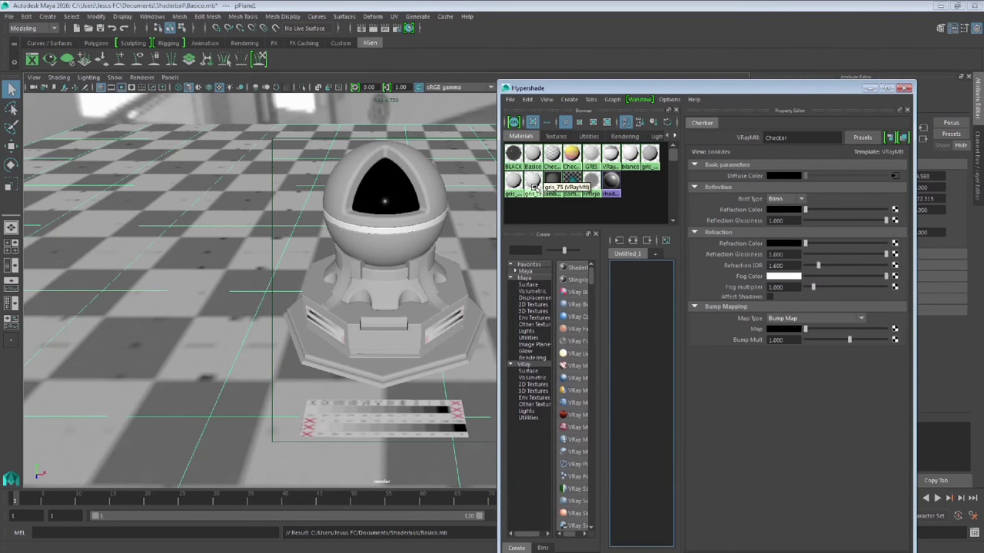
{"action": "middle_click_drag", "start_coordinate": [519, 183], "coordinate": [381, 198]}
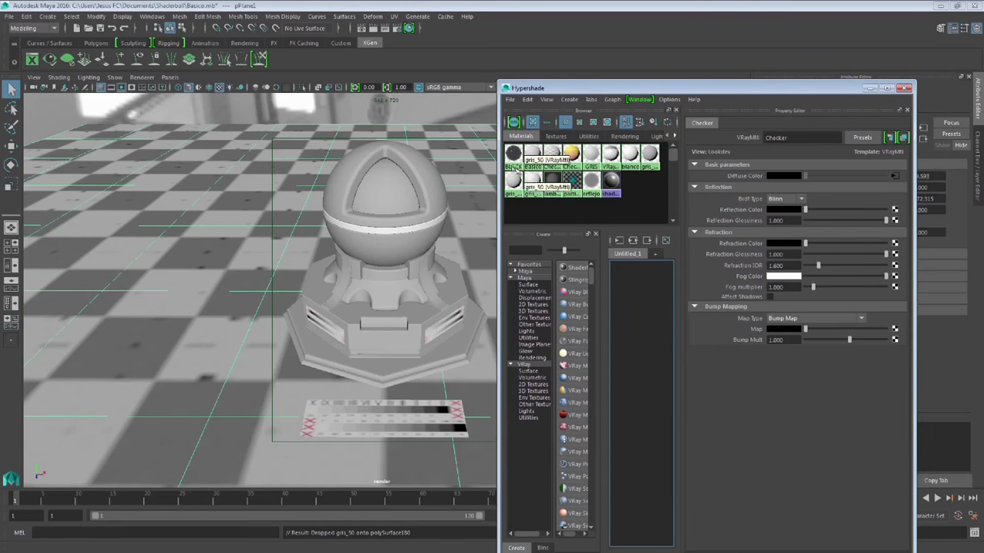
{"action": "left_click", "coordinate": [358, 162]}
{"action": "left_click", "coordinate": [358, 162]}
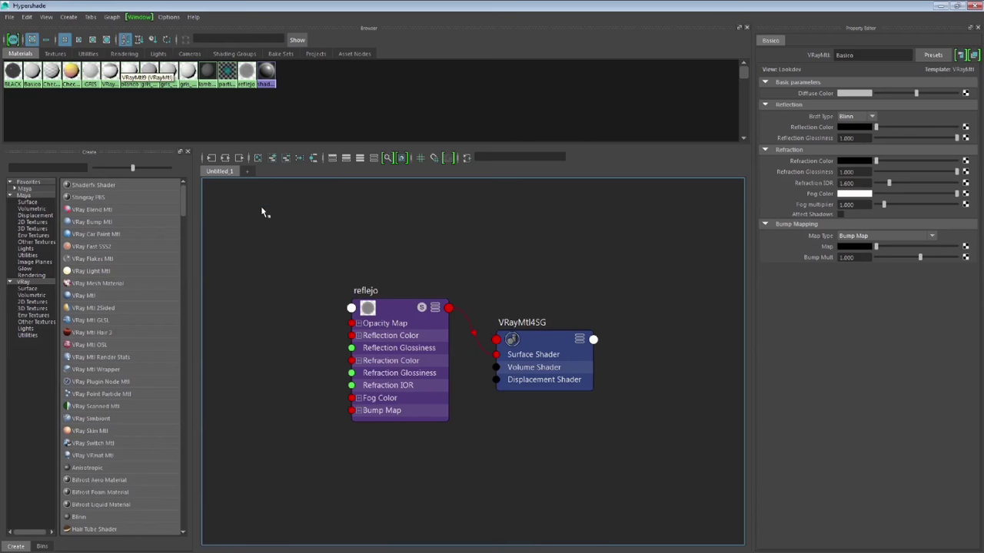
- Clear the reflejo network and graph the Basico material with its VRayMtl11SG shading group
{"action": "left_click", "coordinate": [226, 158]}
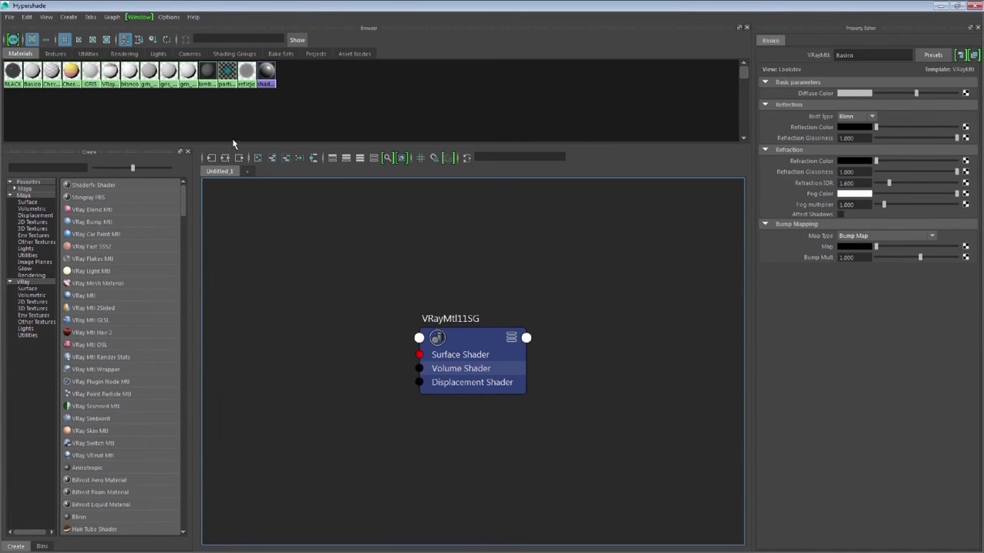
{"action": "left_click", "coordinate": [312, 157]}
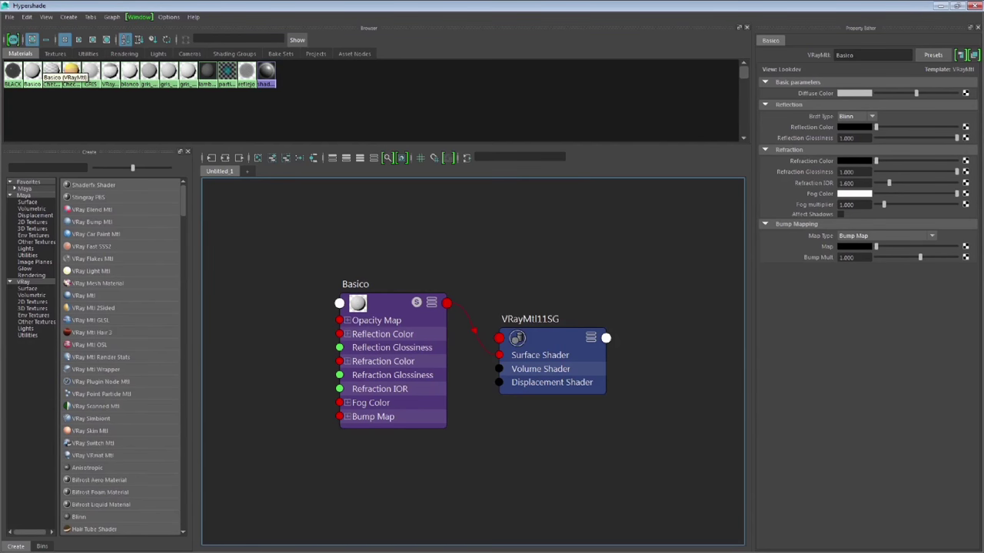
{"action": "left_click", "coordinate": [54, 167]}
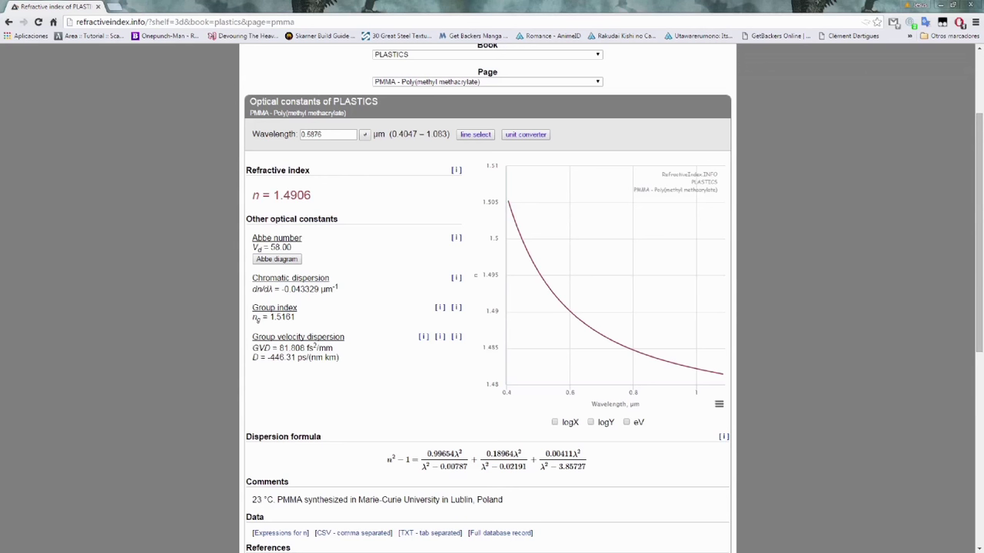
- Choose PC - polycarbonate from the PLASTICS list on RefractiveIndex.INFO
{"action": "scroll", "coordinate": [593, 267], "scroll_direction": "up", "scroll_amount": 2}
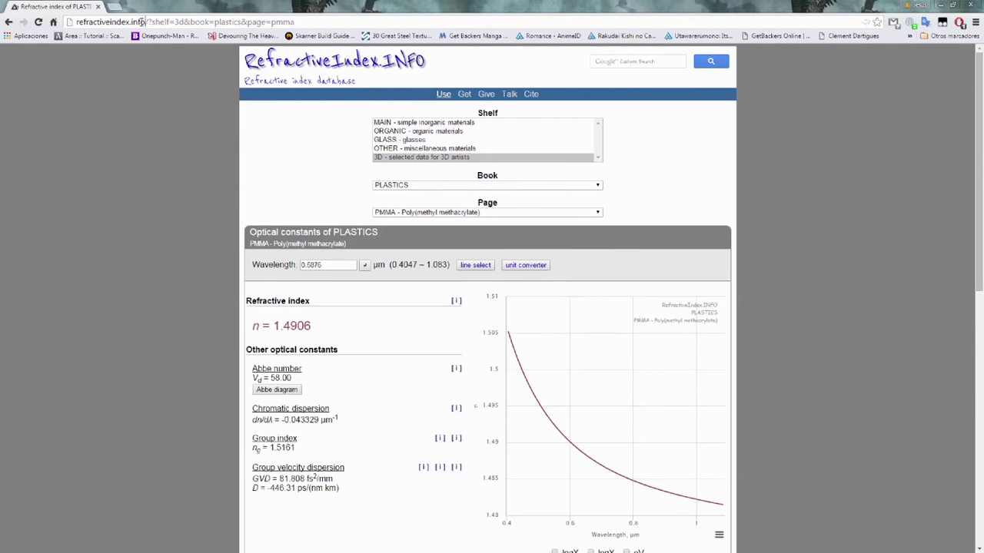
{"action": "left_click_drag", "start_coordinate": [145, 21], "coordinate": [75, 22]}
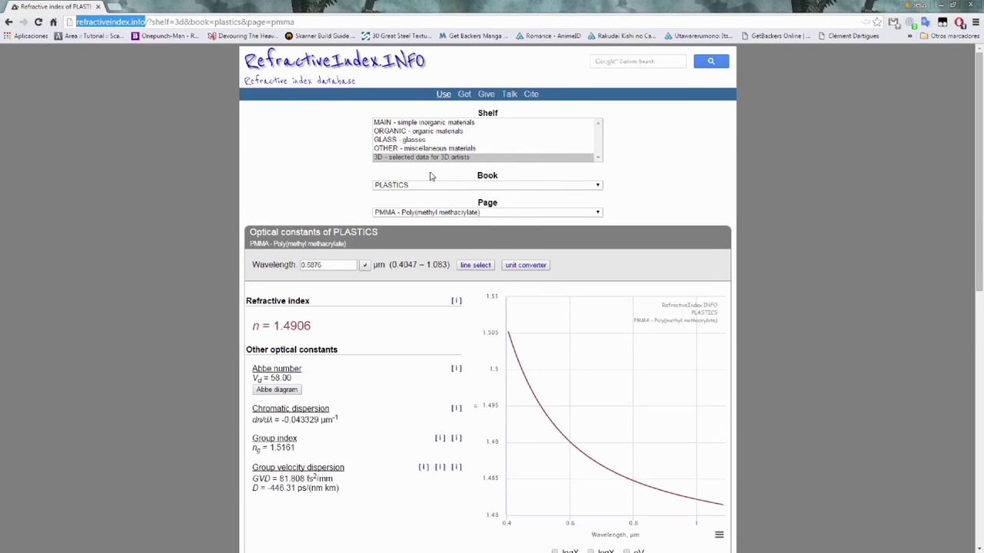
{"action": "left_click", "coordinate": [418, 213]}
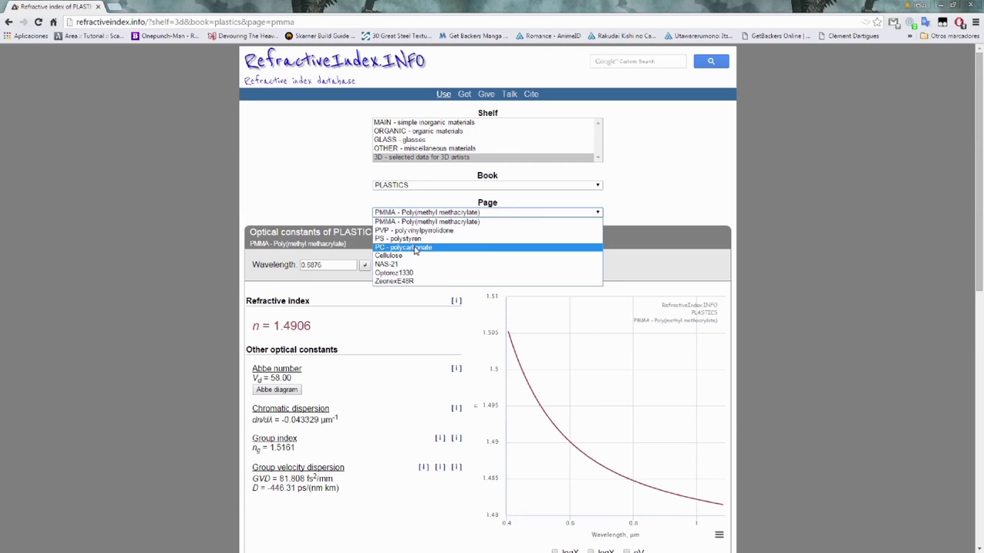
{"action": "left_click", "coordinate": [418, 249]}
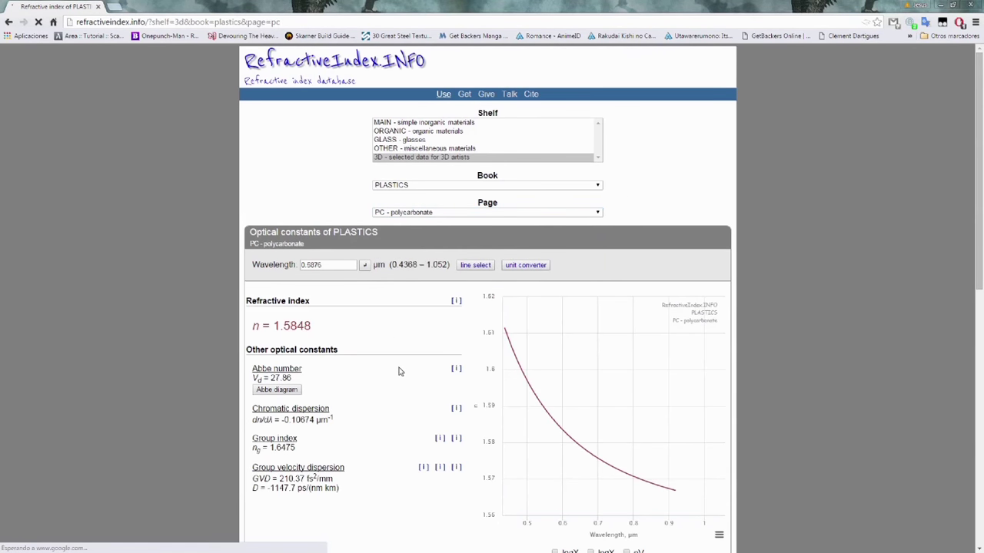
- Review polycarbonate's refractive index 1.5848 and its reflectance-versus-angle curve
{"action": "scroll", "coordinate": [398, 372], "scroll_direction": "down", "scroll_amount": 1}
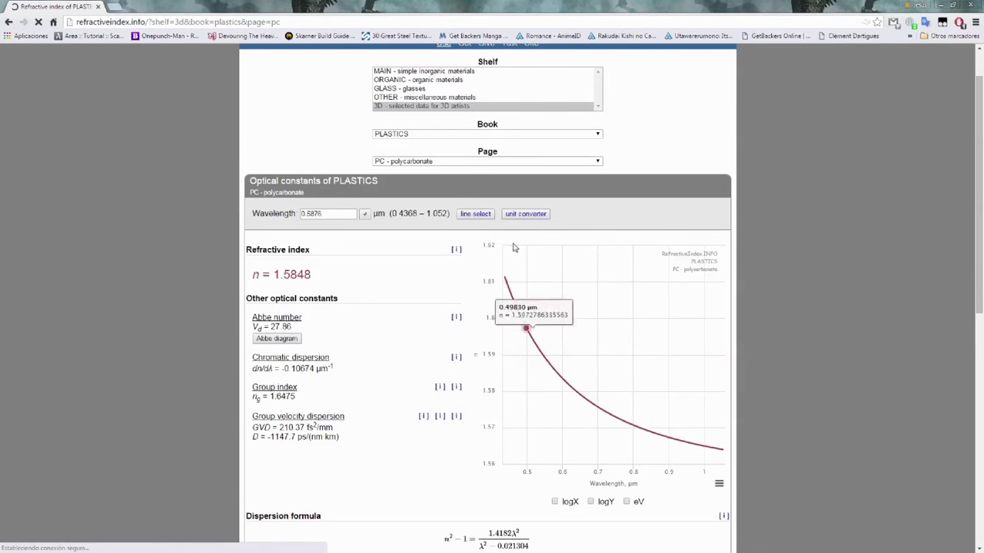
{"action": "scroll", "coordinate": [538, 253], "scroll_direction": "down", "scroll_amount": 4}
{"action": "scroll", "coordinate": [520, 299], "scroll_direction": "down", "scroll_amount": 1}
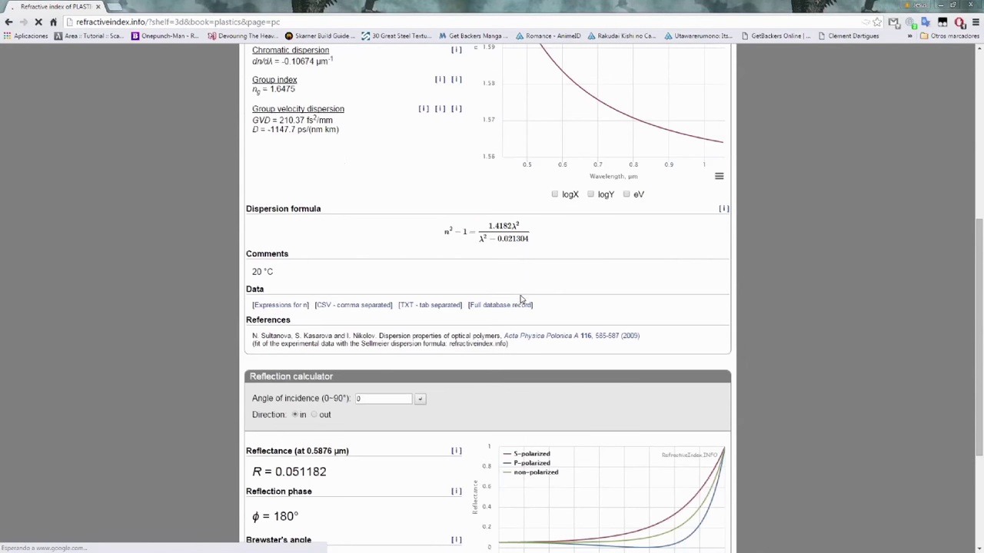
{"action": "scroll", "coordinate": [520, 300], "scroll_direction": "down", "scroll_amount": 2}
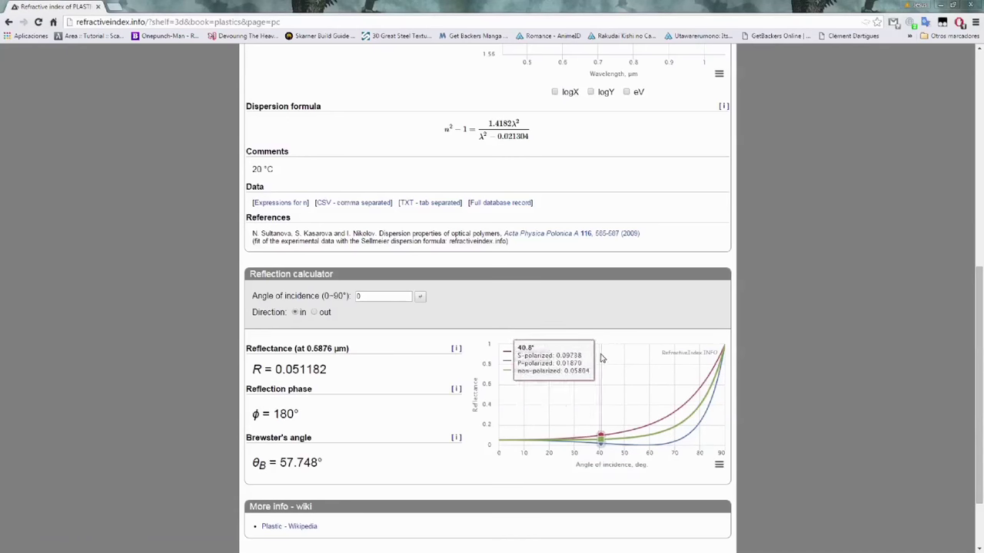
{"action": "scroll", "coordinate": [682, 392], "scroll_direction": "up", "scroll_amount": 2}
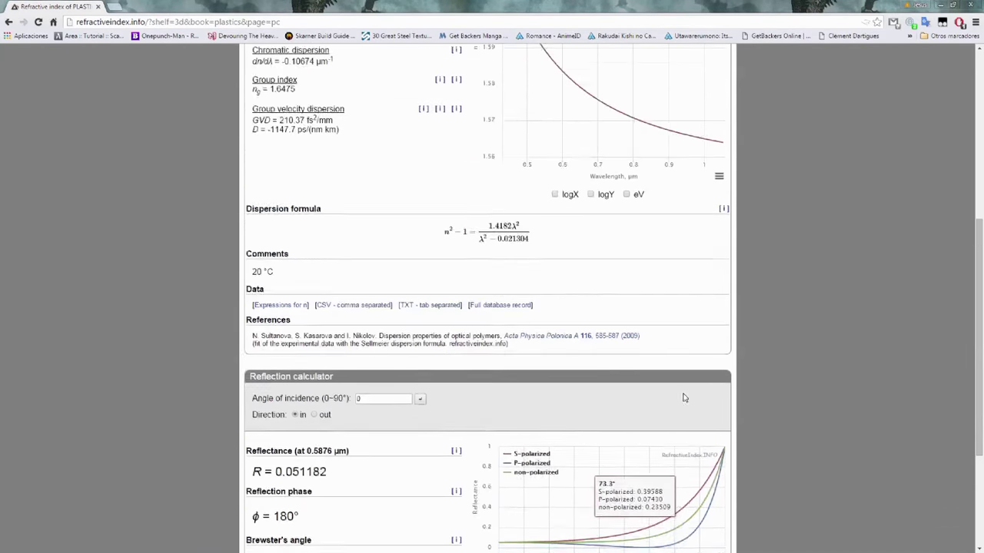
{"action": "scroll", "coordinate": [684, 399], "scroll_direction": "up", "scroll_amount": 2}
{"action": "scroll", "coordinate": [596, 231], "scroll_direction": "up", "scroll_amount": 1}
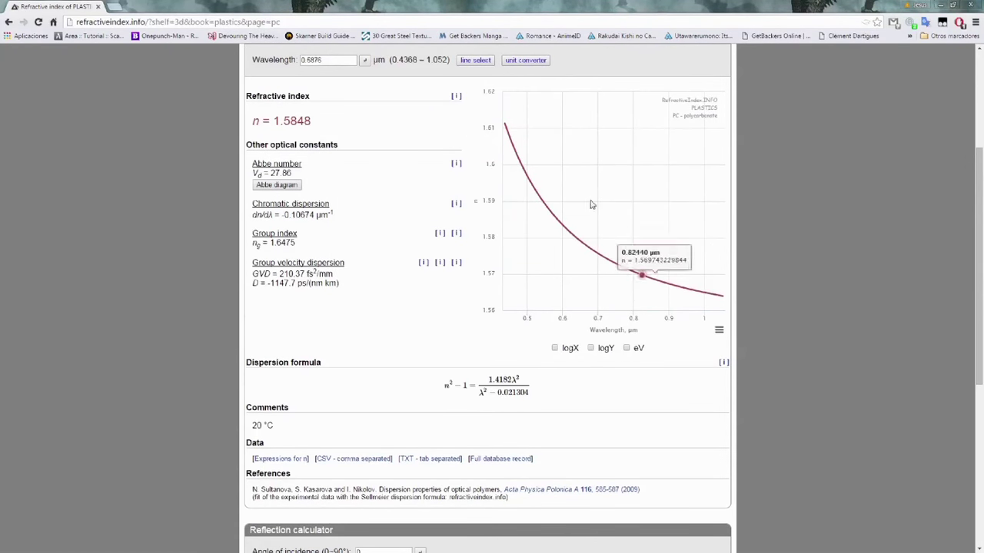
{"action": "scroll", "coordinate": [538, 223], "scroll_direction": "down", "scroll_amount": 4}
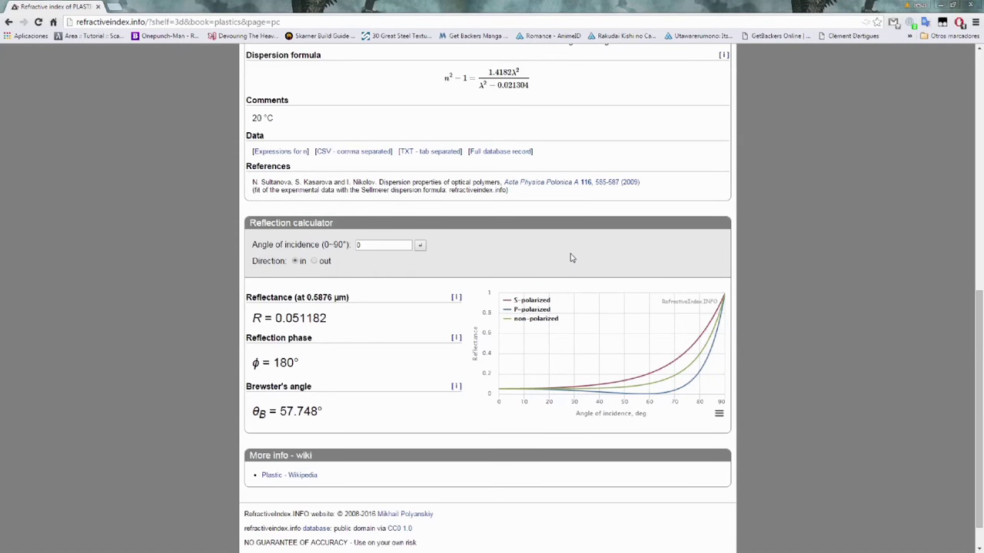
{"action": "scroll", "coordinate": [573, 256], "scroll_direction": "up", "scroll_amount": 3}
{"action": "scroll", "coordinate": [568, 253], "scroll_direction": "up", "scroll_amount": 1}
{"action": "scroll", "coordinate": [507, 180], "scroll_direction": "up", "scroll_amount": 1}
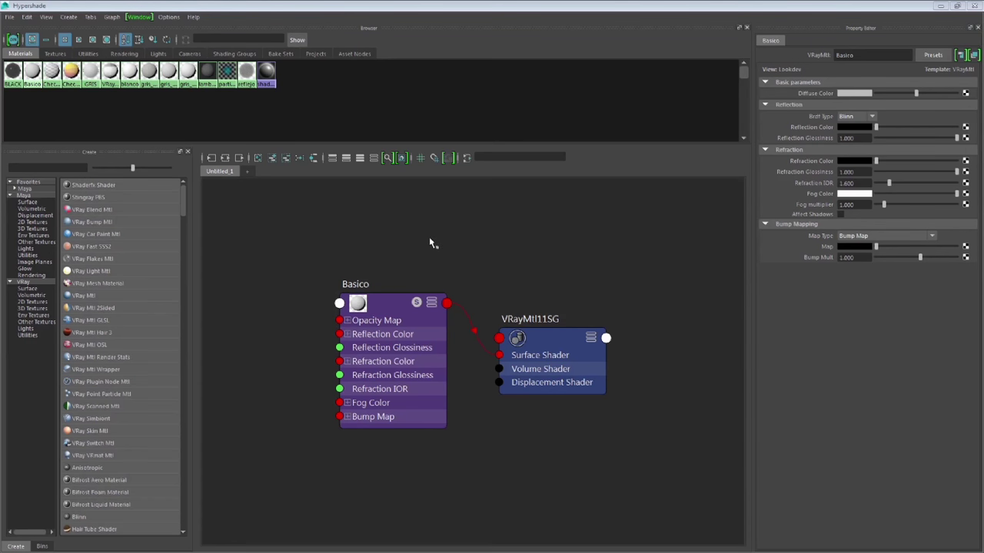
- Create remapValue1 via a 'rema' search, place it above VRayMtl11SG, and expand its ranges
{"action": "left_click", "coordinate": [53, 167]}
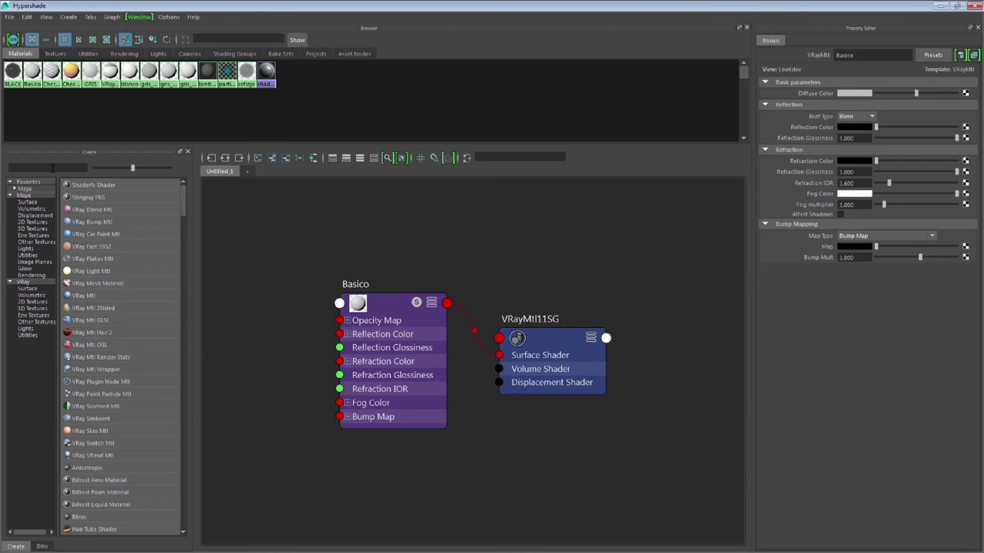
{"action": "type", "text": "rema"}
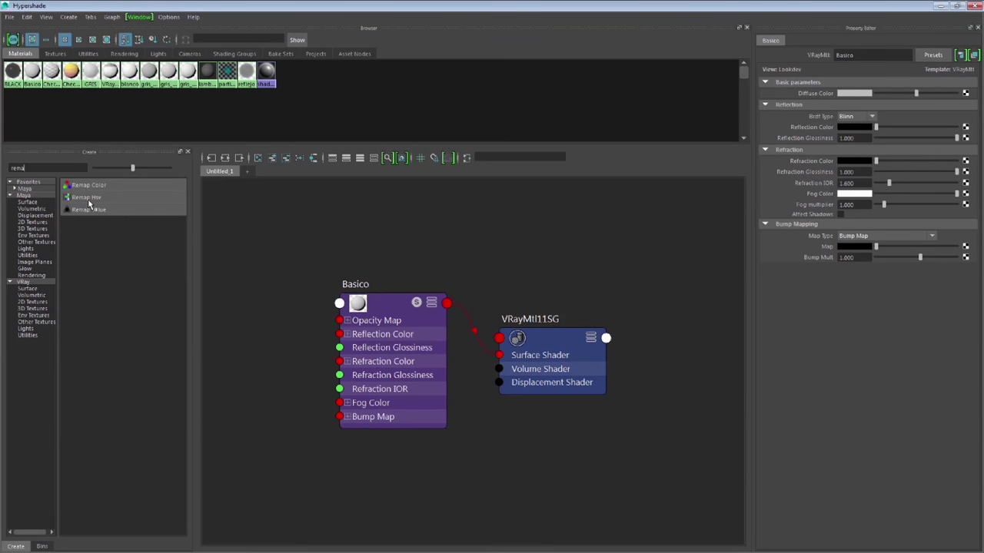
{"action": "left_click", "coordinate": [89, 209]}
{"action": "left_click_drag", "start_coordinate": [727, 346], "coordinate": [512, 224]}
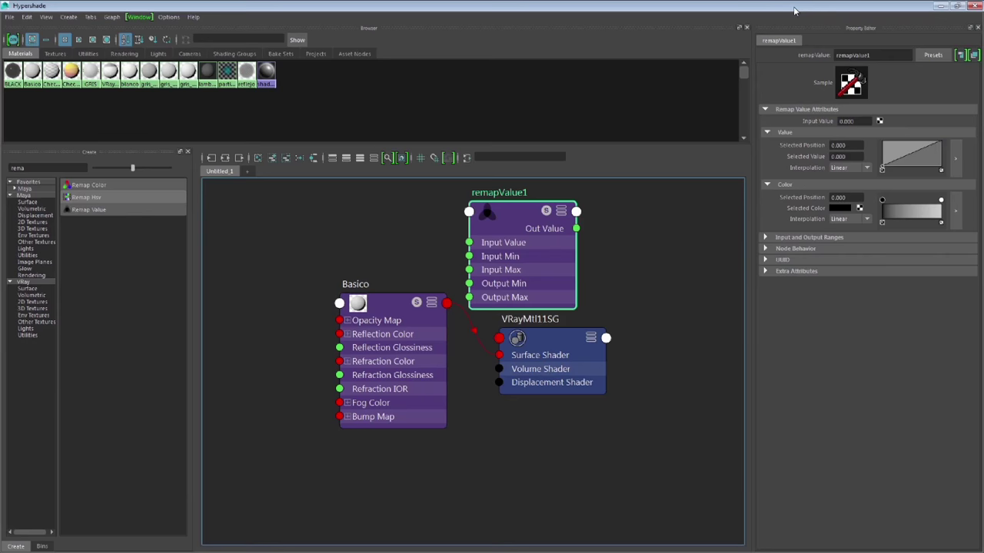
{"action": "left_click_drag", "start_coordinate": [795, 11], "coordinate": [558, 10]}
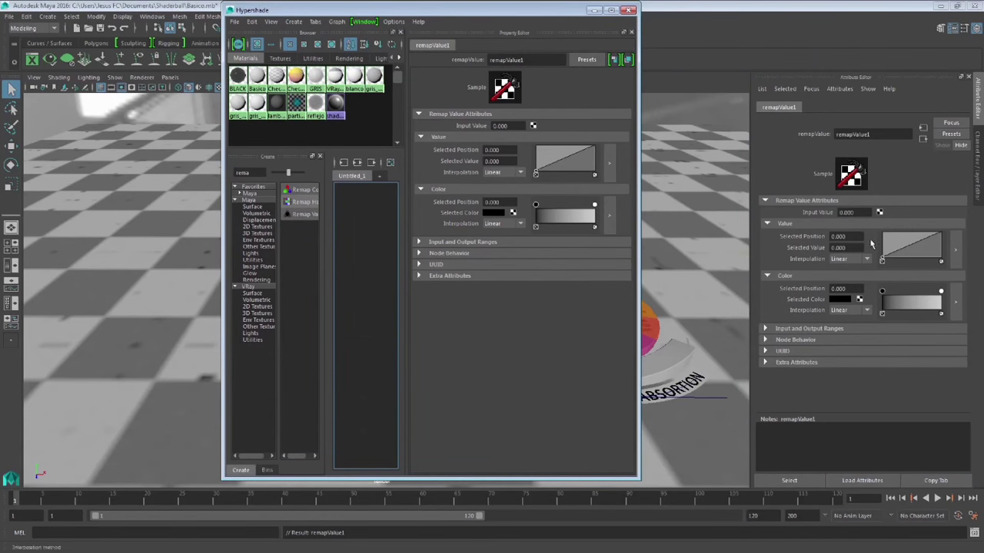
{"action": "left_click", "coordinate": [826, 329]}
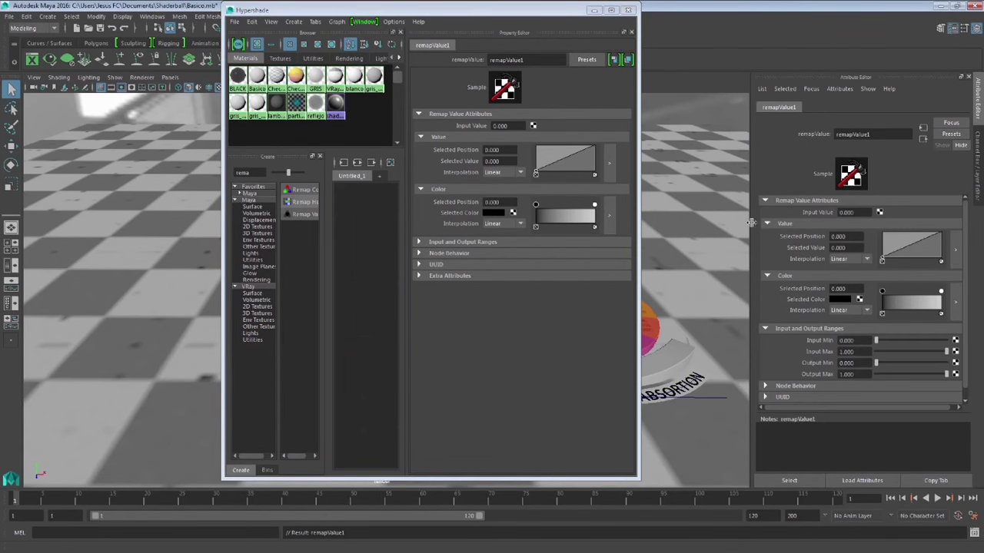
{"action": "left_click", "coordinate": [475, 12]}
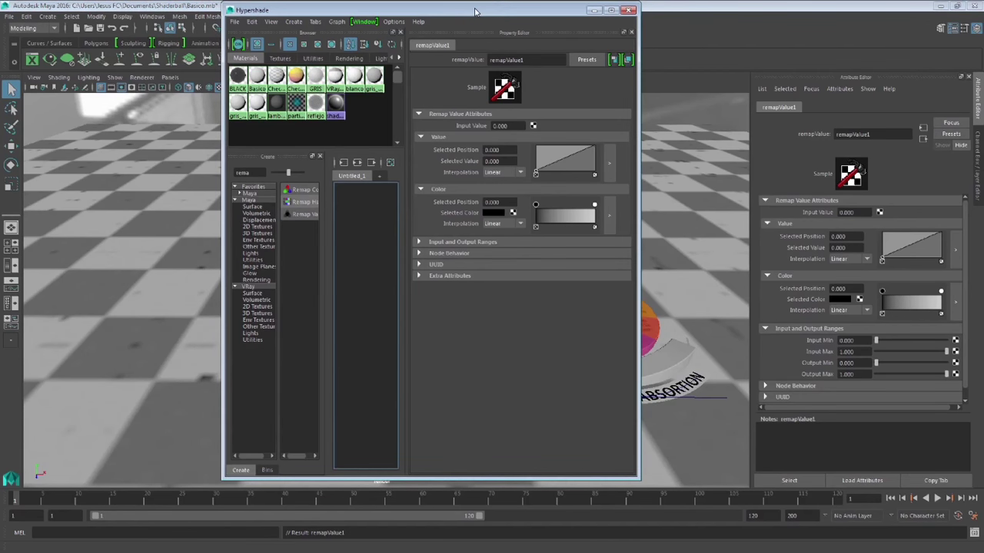
{"action": "double_click", "coordinate": [475, 11]}
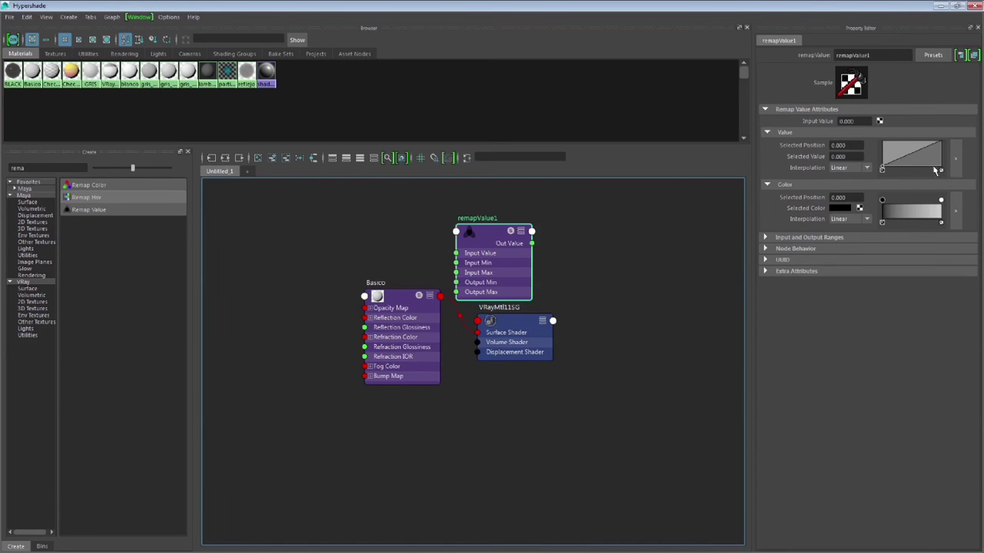
- Move remapValue1 beside Basico and add a Sampler Info node via a 'sampler' search
{"action": "left_click_drag", "start_coordinate": [496, 238], "coordinate": [297, 246]}
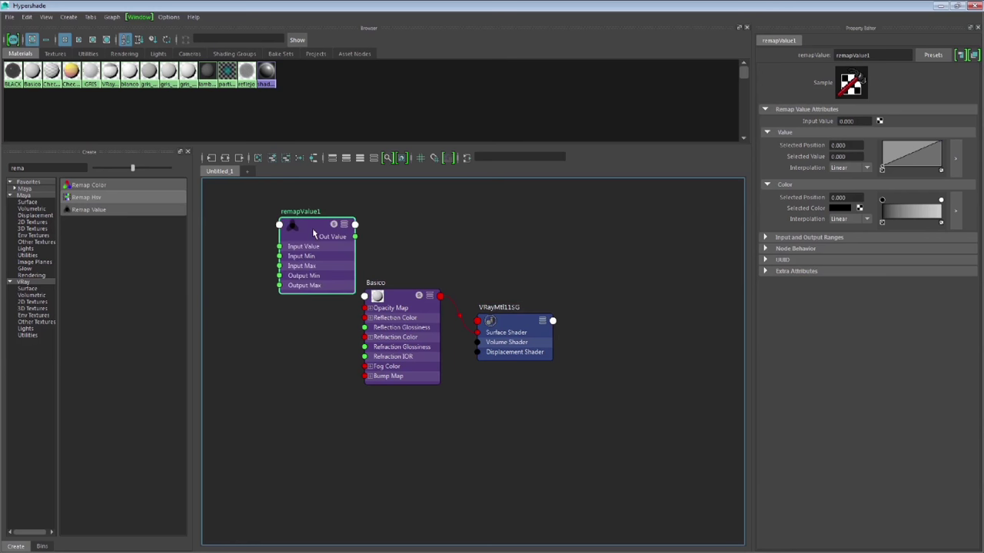
{"action": "left_click_drag", "start_coordinate": [405, 301], "coordinate": [413, 269]}
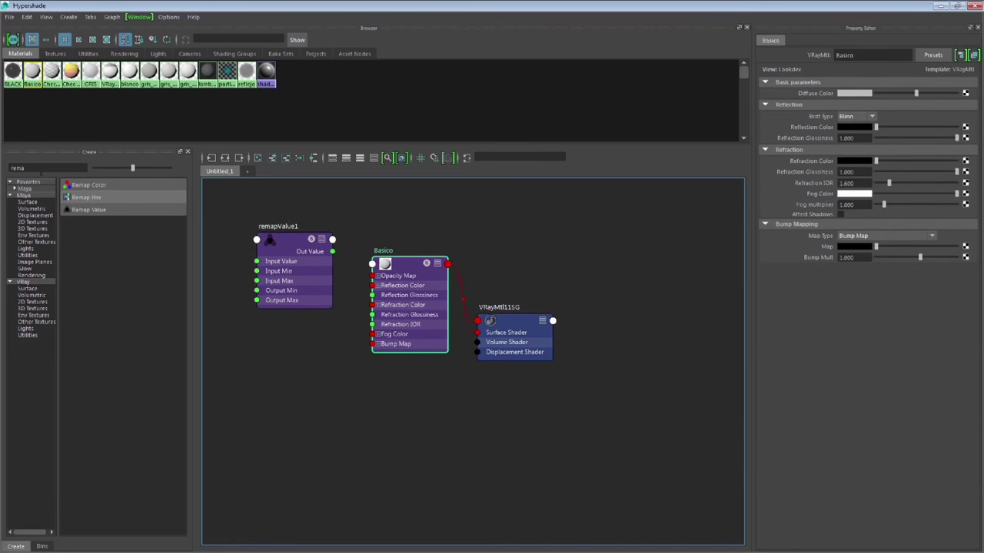
{"action": "double_click", "coordinate": [16, 167]}
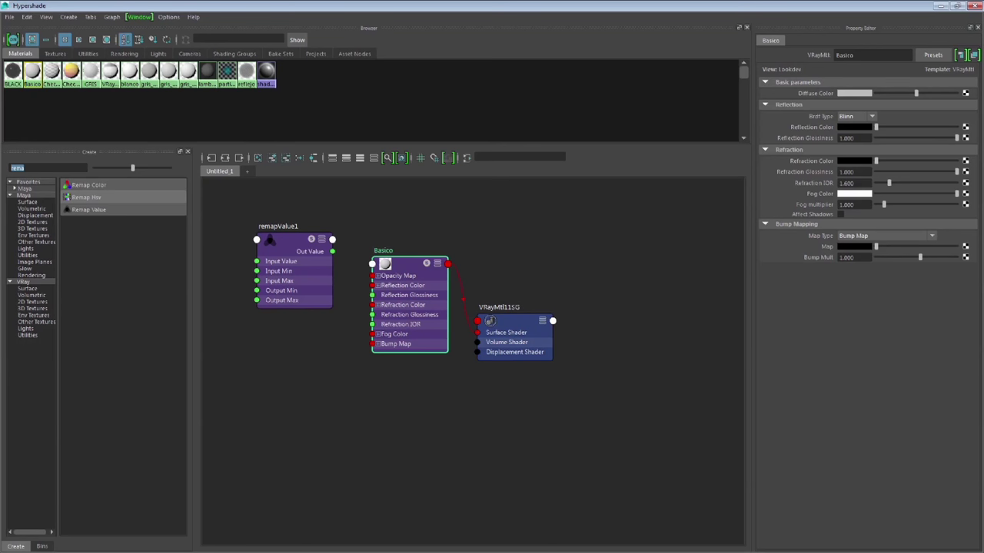
{"action": "type", "text": "sampler"}
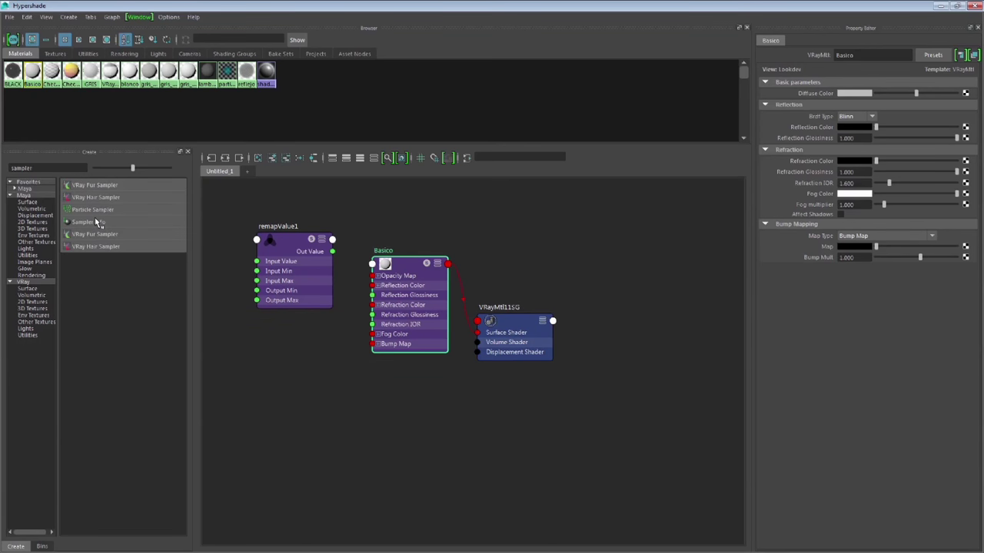
{"action": "left_click", "coordinate": [95, 222]}
- Place samplerInfo1 below remapValue1 and shift Basico and its shading group right
{"action": "mouse_move", "coordinate": [736, 300]}
{"action": "left_mouse_down"}
{"action": "mouse_move", "coordinate": [396, 265]}
{"action": "mouse_move", "coordinate": [250, 349]}
{"action": "left_mouse_up"}
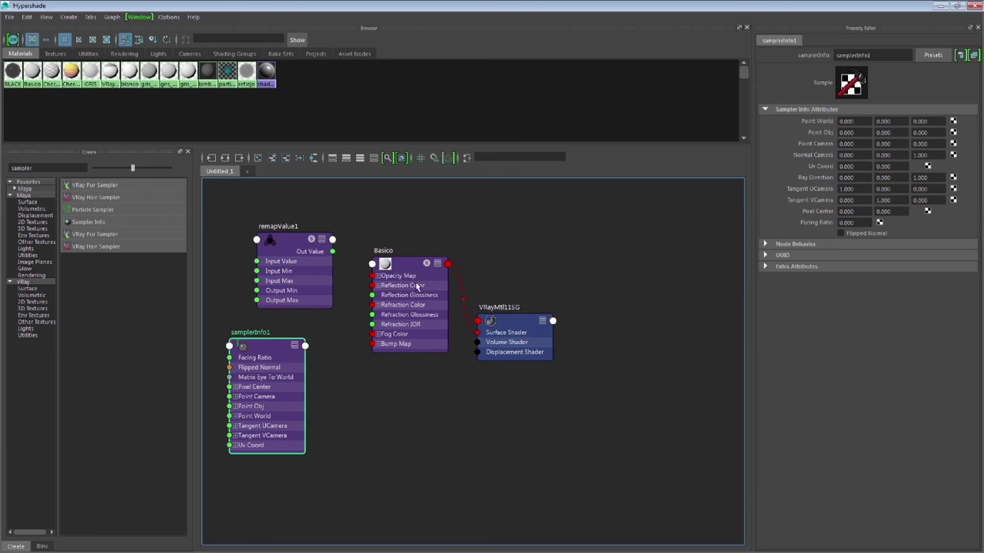
{"action": "left_click_drag", "start_coordinate": [365, 235], "coordinate": [567, 403]}
{"action": "left_click_drag", "start_coordinate": [527, 335], "coordinate": [692, 379]}
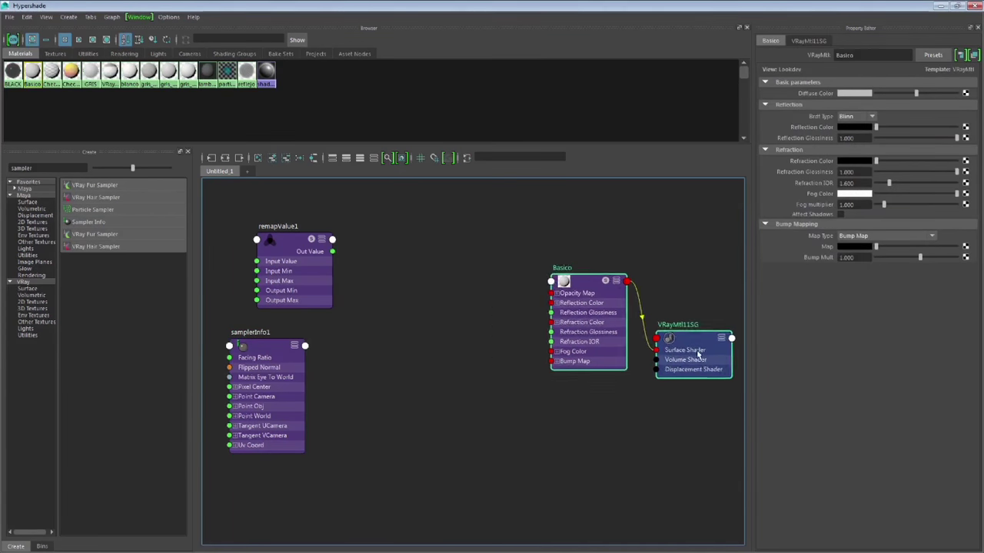
{"action": "left_click_drag", "start_coordinate": [315, 242], "coordinate": [457, 323]}
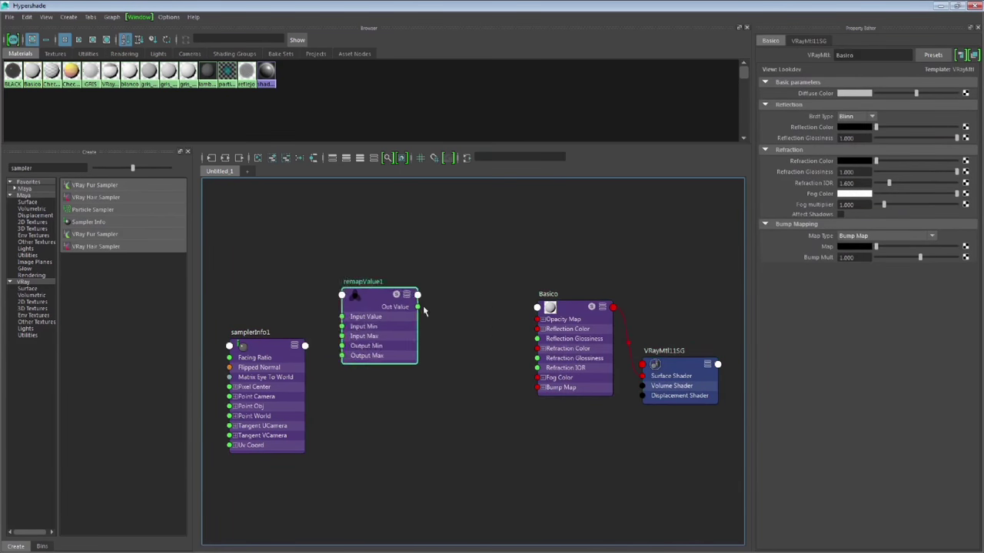
- Connect samplerInfo1's Facing Ratio to remapValue1's Input Value
{"action": "left_click", "coordinate": [304, 347]}
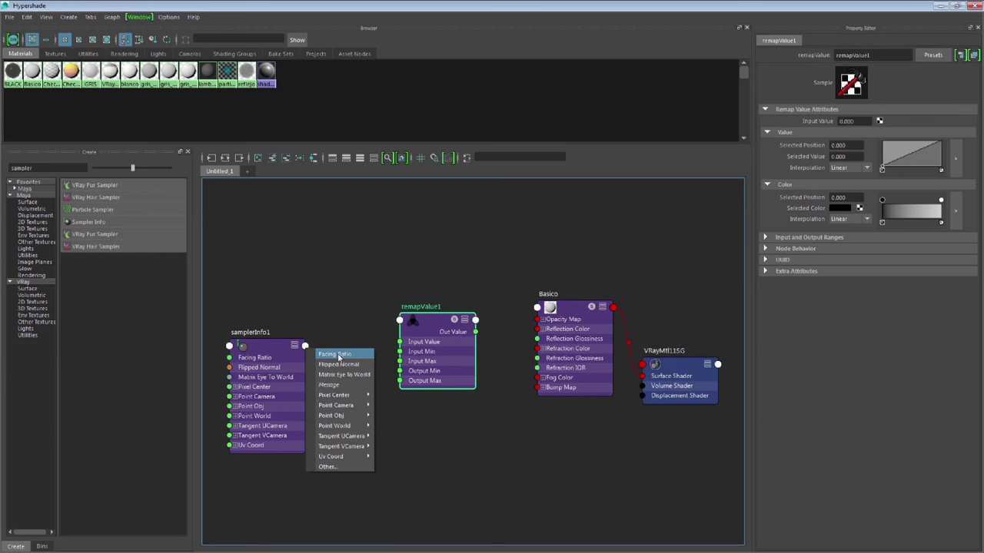
{"action": "left_click", "coordinate": [338, 357]}
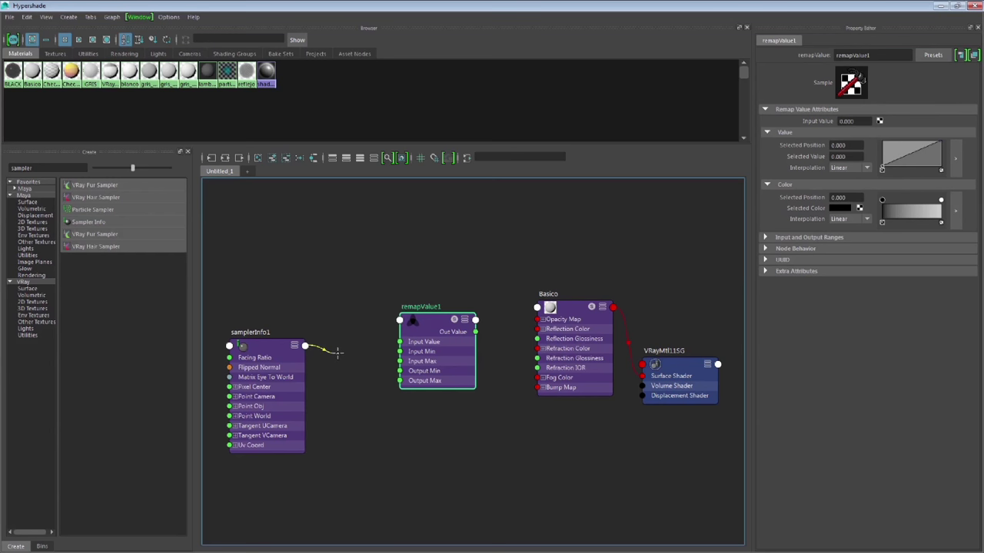
{"action": "left_click", "coordinate": [400, 342]}
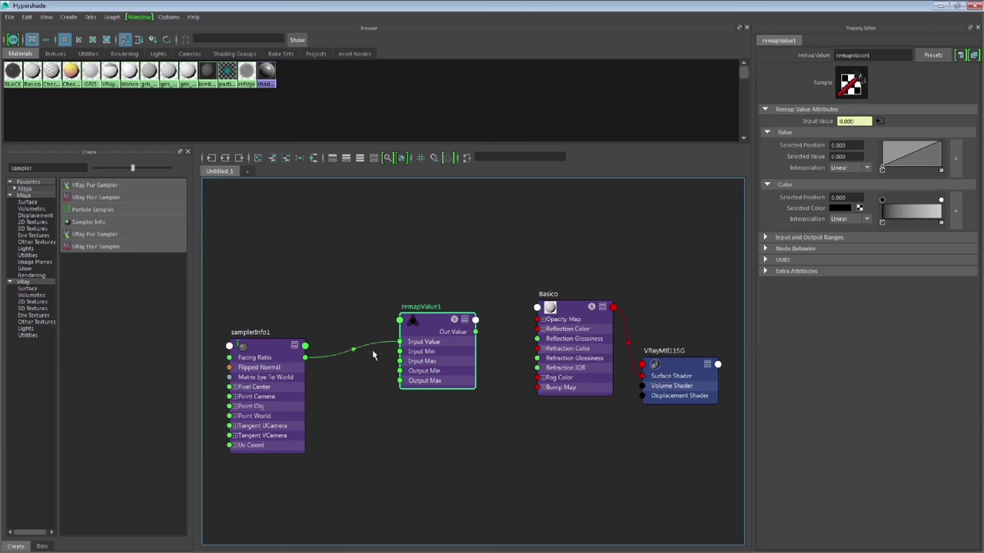
- Line up samplerInfo1, remapValue1, Basico and its shading group in one row
{"action": "left_click_drag", "start_coordinate": [267, 350], "coordinate": [286, 298]}
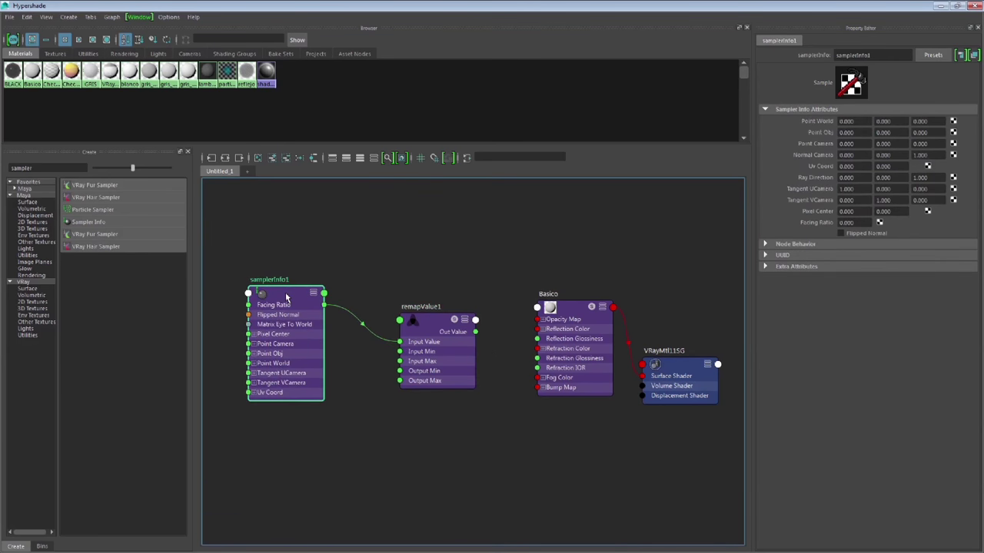
{"action": "mouse_move", "coordinate": [421, 333]}
{"action": "left_mouse_down"}
{"action": "mouse_move", "coordinate": [380, 328]}
{"action": "mouse_move", "coordinate": [411, 330]}
{"action": "left_mouse_up"}
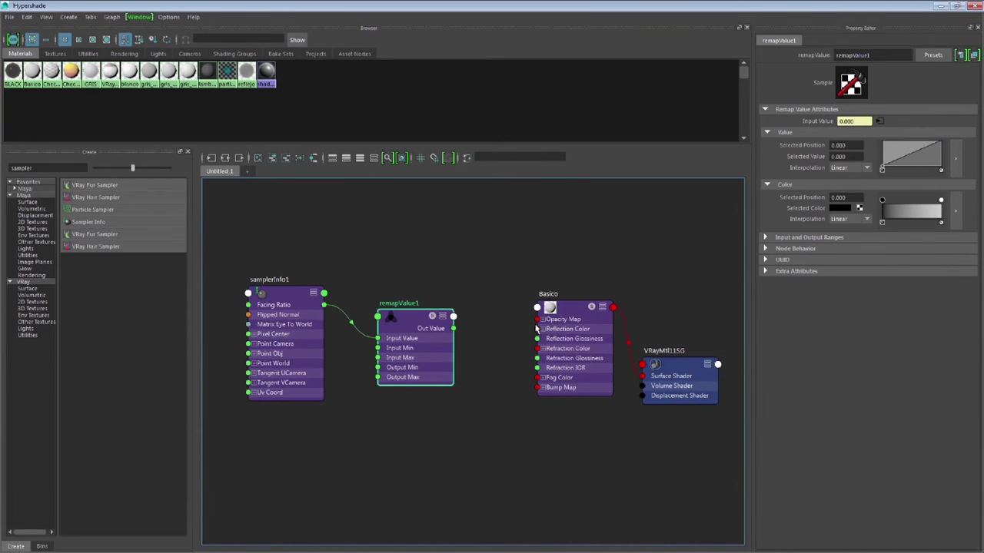
{"action": "left_click_drag", "start_coordinate": [577, 309], "coordinate": [548, 300]}
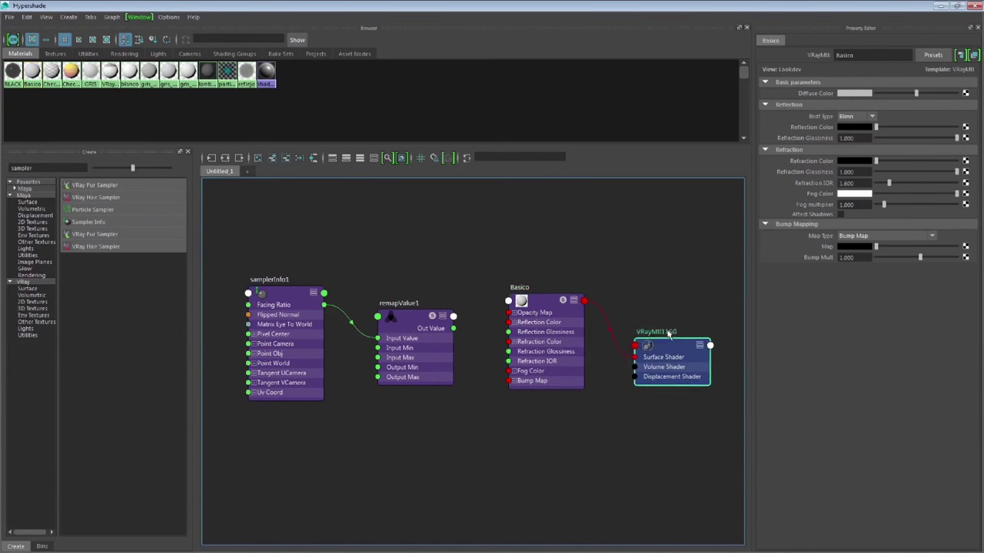
{"action": "left_click_drag", "start_coordinate": [661, 361], "coordinate": [644, 317]}
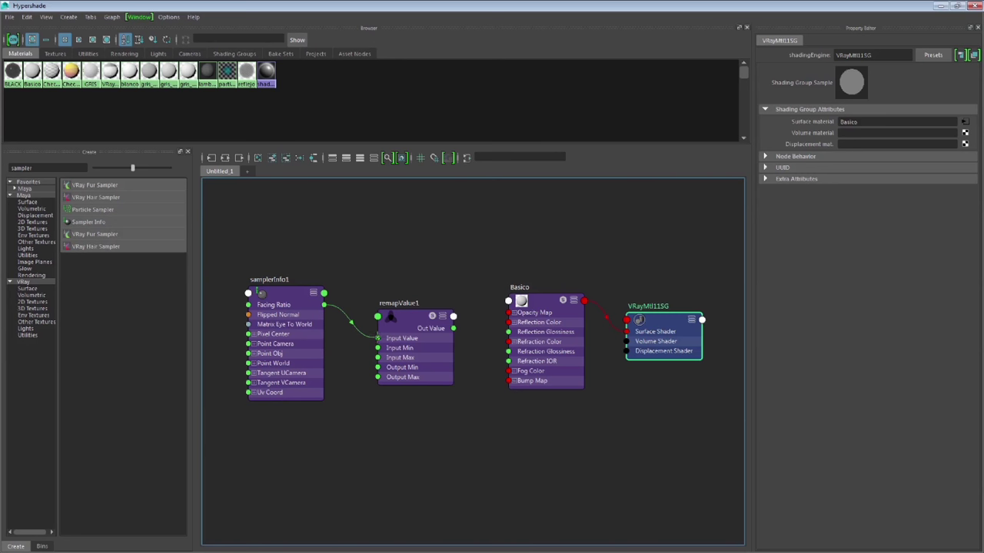
{"action": "left_click", "coordinate": [407, 338]}
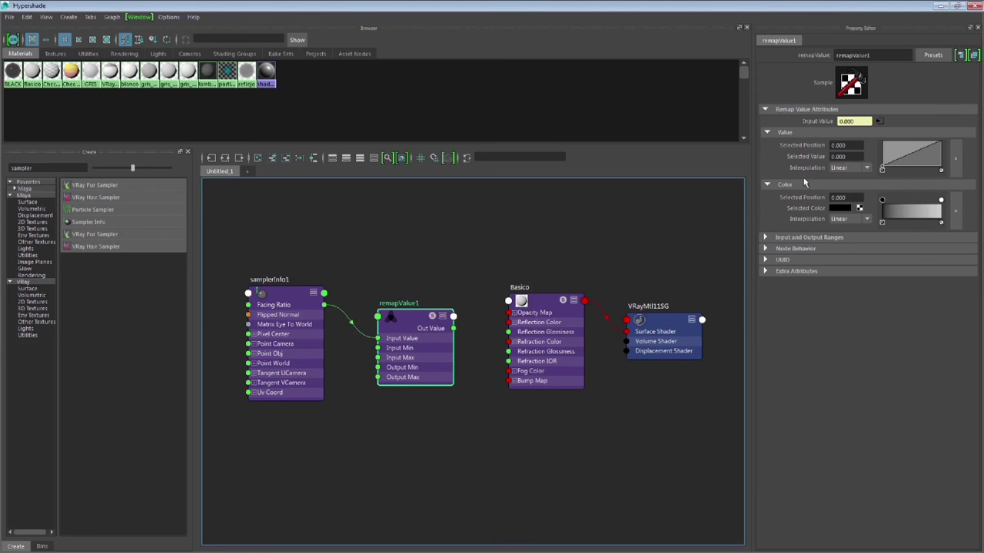
{"action": "left_click", "coordinate": [541, 305]}
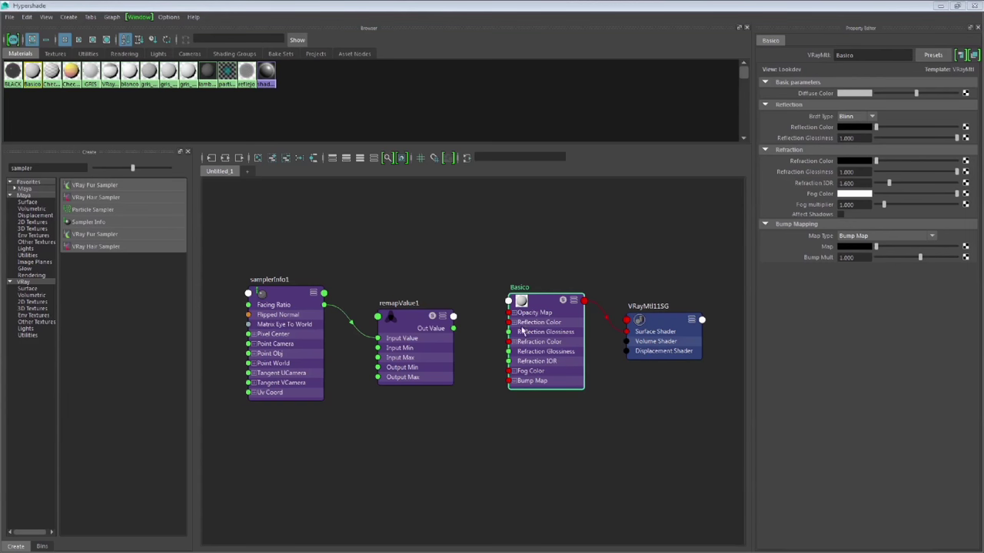
- Connect remapValue1's Out Value to Basico's Reflection Color R, G and B channels
{"action": "left_click", "coordinate": [535, 304]}
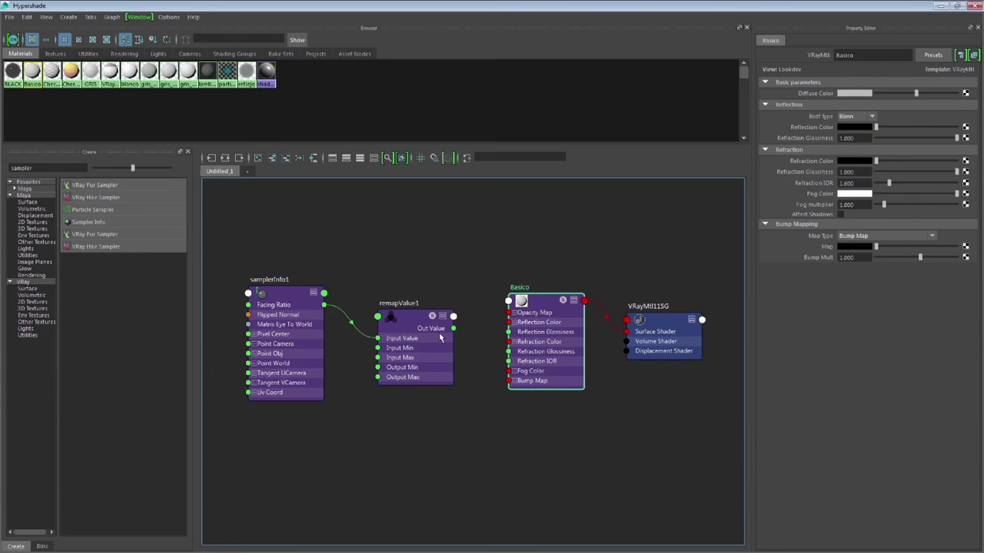
{"action": "left_click", "coordinate": [514, 322]}
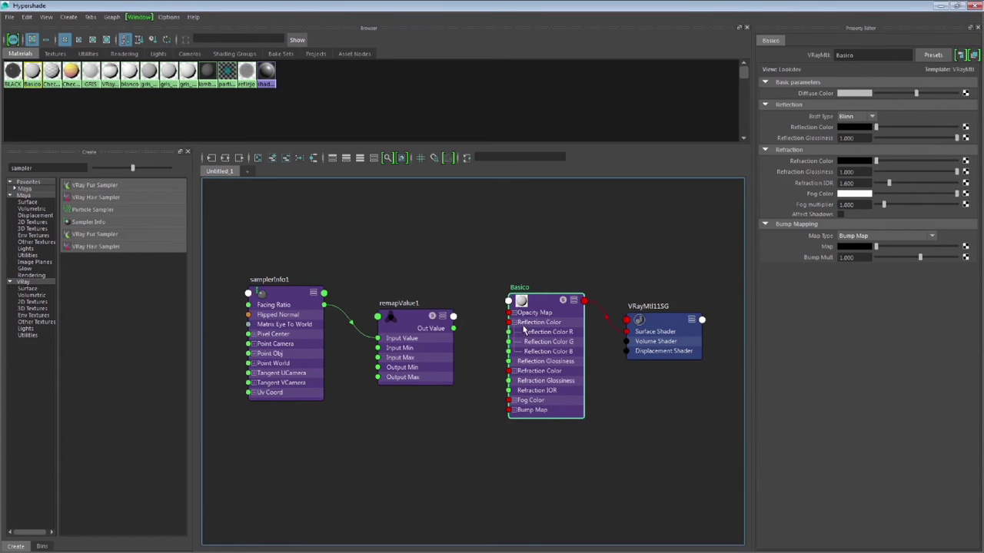
{"action": "left_click_drag", "start_coordinate": [455, 328], "coordinate": [508, 325]}
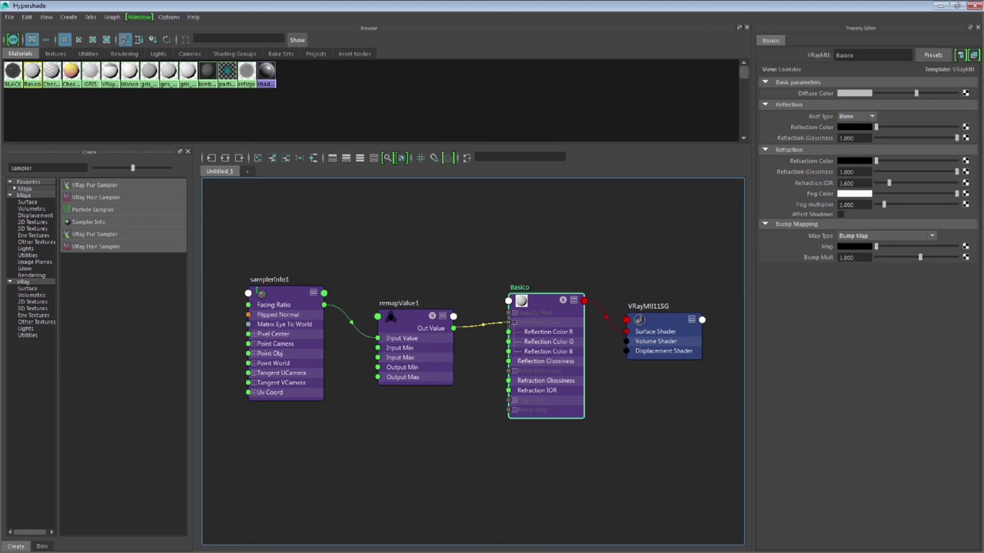
{"action": "mouse_move", "coordinate": [509, 325]}
{"action": "left_mouse_down"}
{"action": "mouse_move", "coordinate": [458, 330]}
{"action": "mouse_move", "coordinate": [508, 331]}
{"action": "left_mouse_up"}
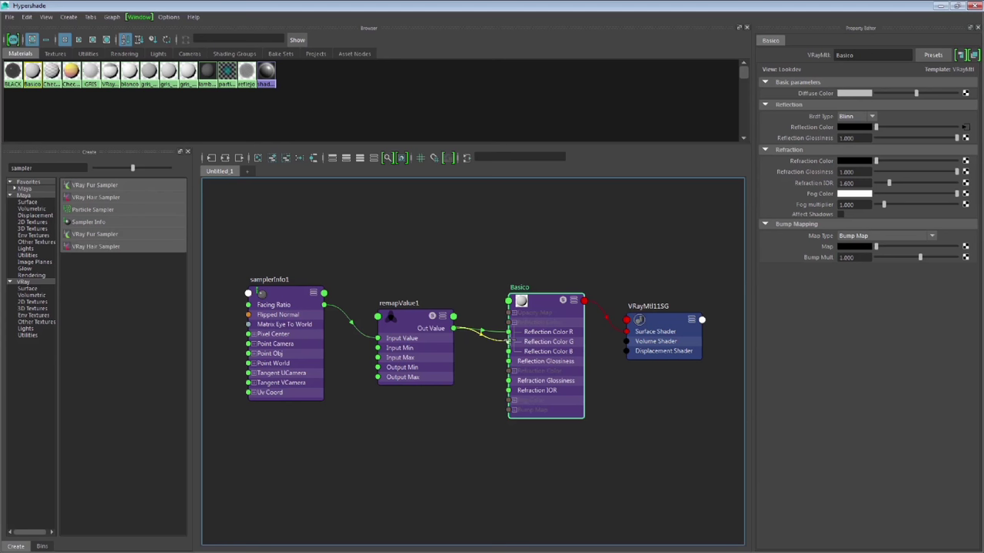
{"action": "mouse_move", "coordinate": [454, 329]}
{"action": "left_mouse_down"}
{"action": "mouse_move", "coordinate": [489, 350]}
{"action": "mouse_move", "coordinate": [508, 342]}
{"action": "mouse_move", "coordinate": [508, 351]}
{"action": "left_mouse_up"}
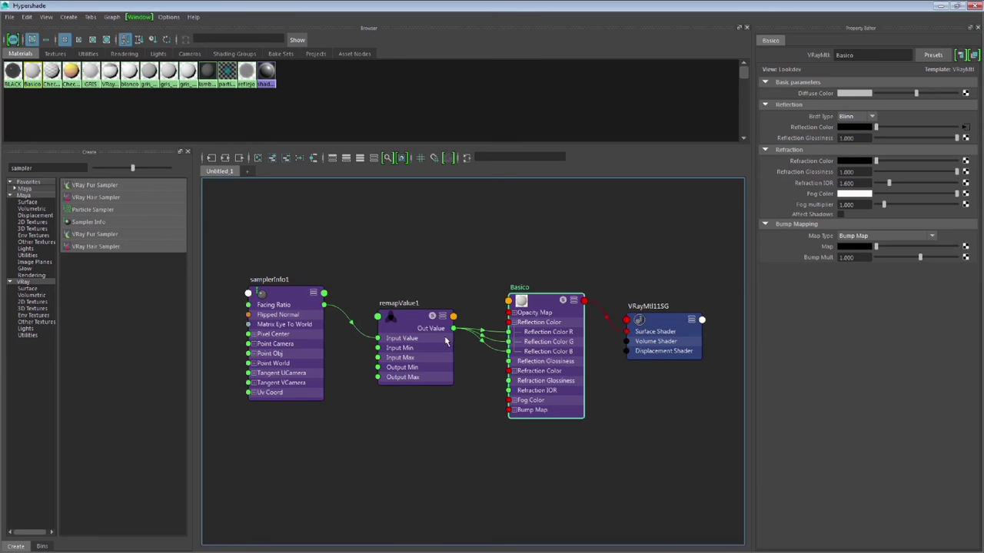
- Inspect remapValue1's attributes and reselect it alone in the graph
{"action": "left_click", "coordinate": [412, 326]}
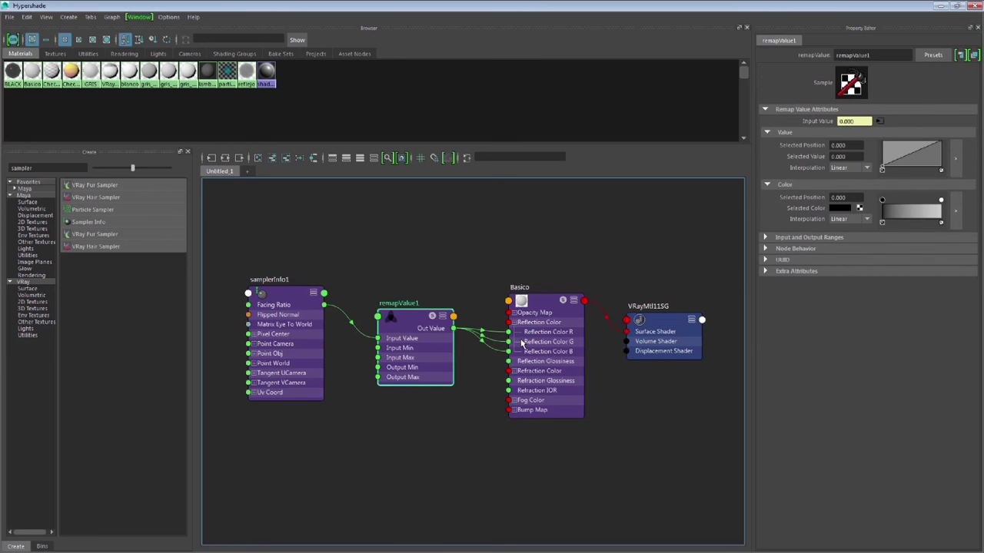
{"action": "left_click_drag", "start_coordinate": [473, 313], "coordinate": [489, 364]}
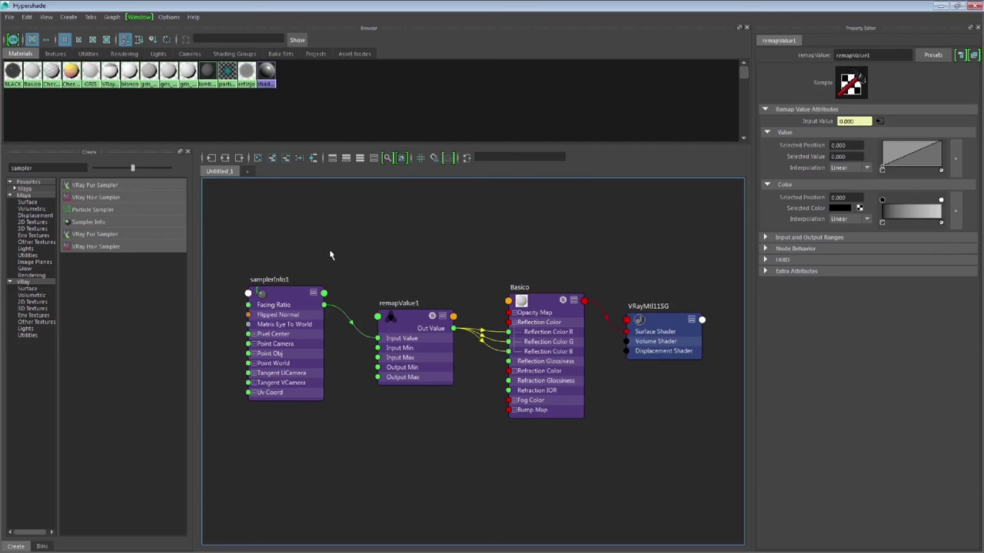
{"action": "left_click_drag", "start_coordinate": [222, 247], "coordinate": [679, 467]}
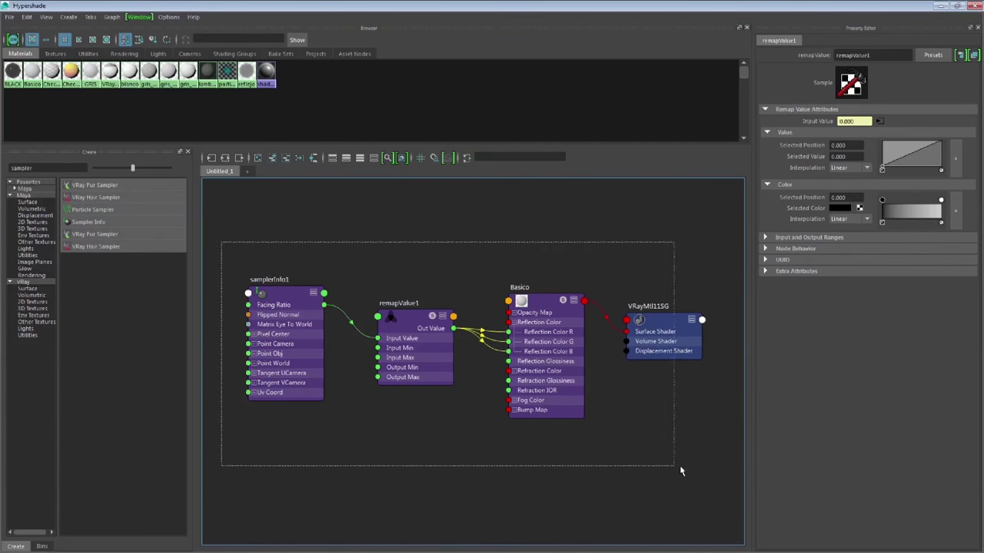
{"action": "left_click", "coordinate": [484, 279]}
{"action": "left_click", "coordinate": [420, 330]}
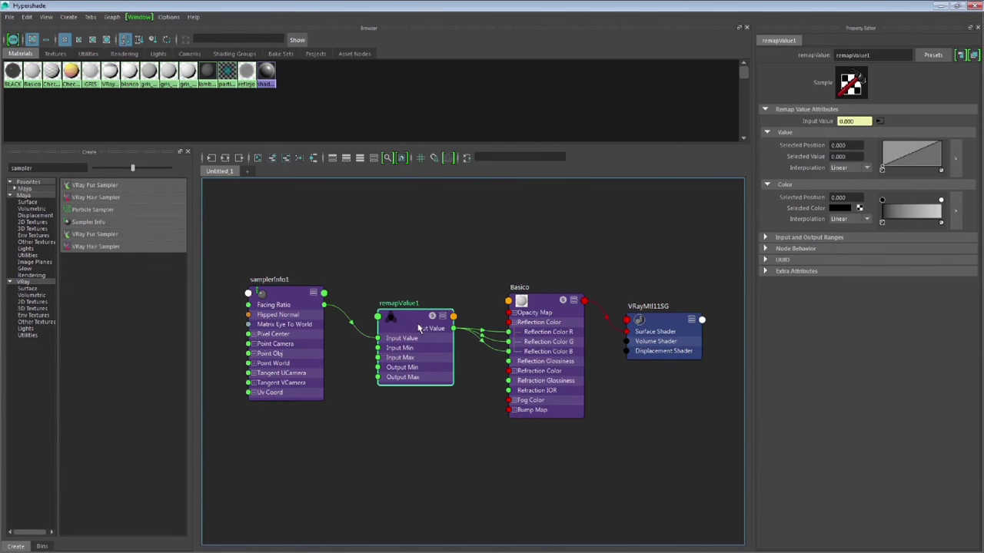
- Float the Hypershade aside and render the shaderball in the V-Ray frame buffer
{"action": "double_click", "coordinate": [415, 7]}
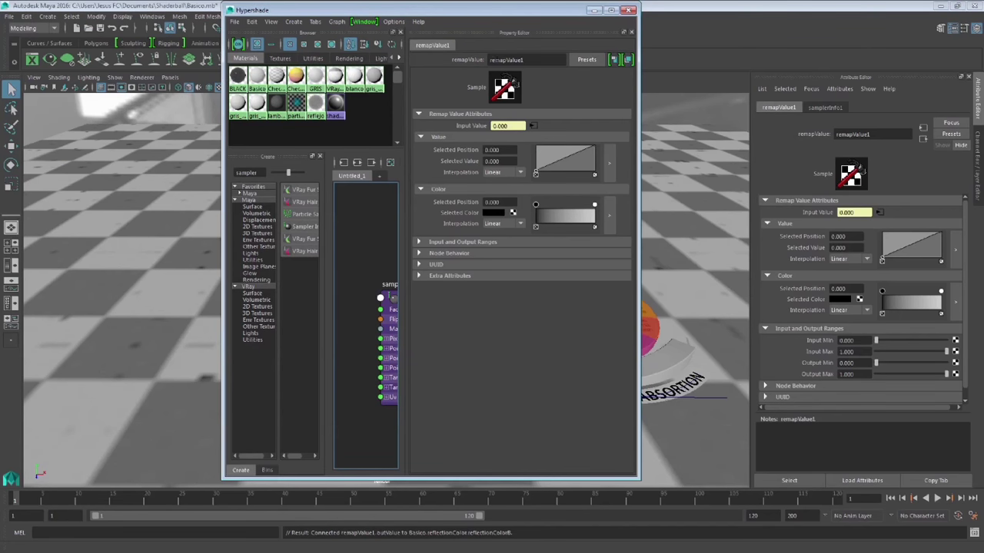
{"action": "left_click_drag", "start_coordinate": [438, 14], "coordinate": [691, 25]}
{"action": "left_click", "coordinate": [156, 23]}
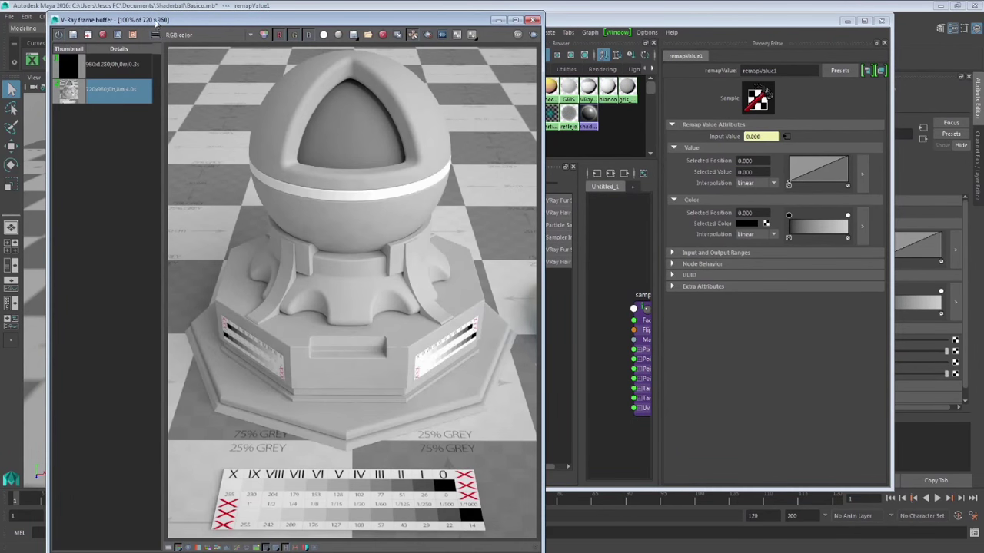
{"action": "left_click_drag", "start_coordinate": [156, 23], "coordinate": [108, 13]}
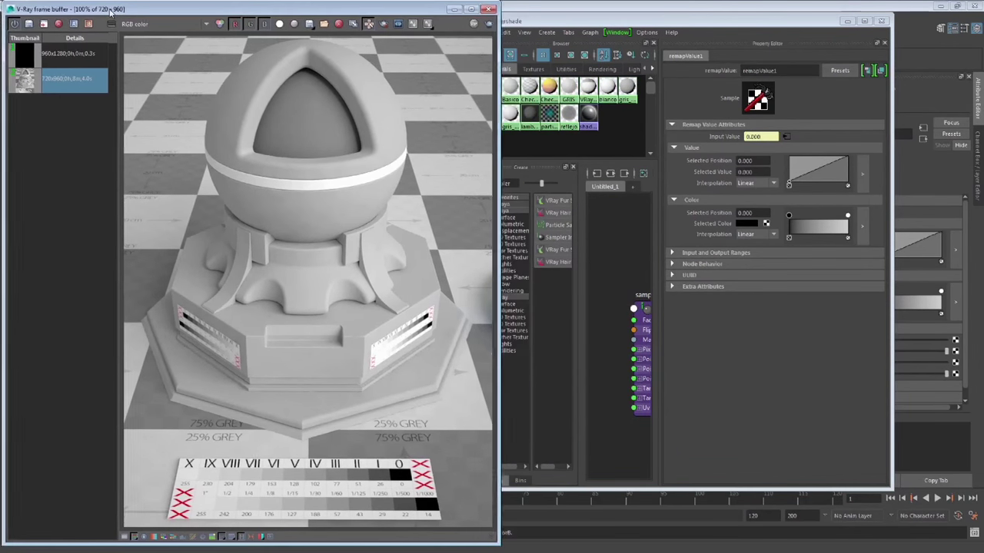
{"action": "left_click", "coordinate": [550, 24]}
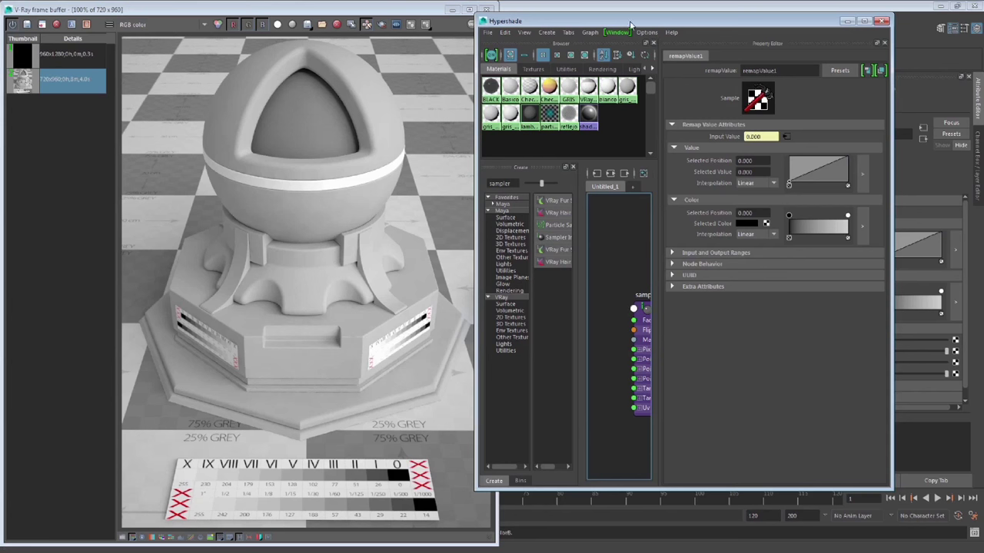
{"action": "left_click_drag", "start_coordinate": [658, 20], "coordinate": [681, 45]}
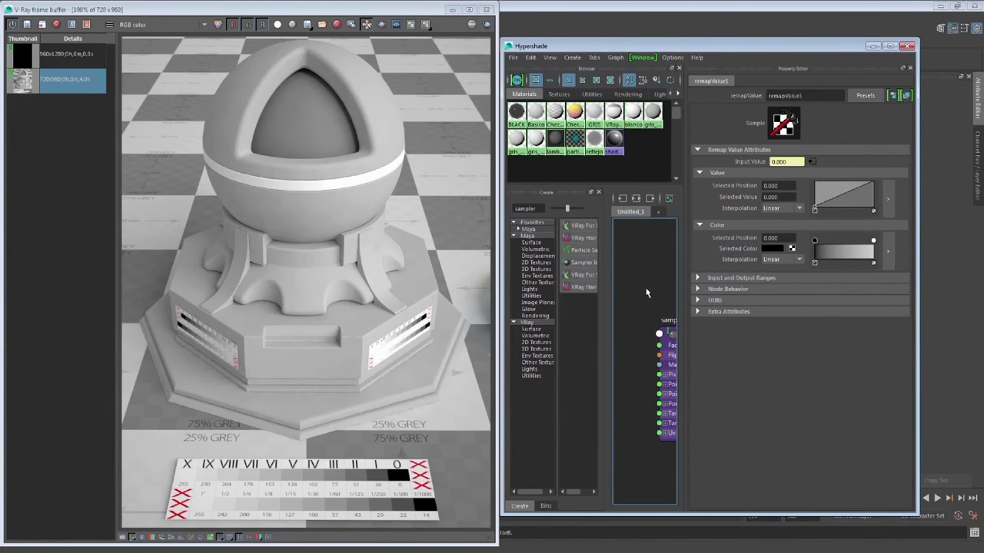
- Show Basico's attributes and put the Hypershade away to reveal the render
{"action": "key", "text": "f"}
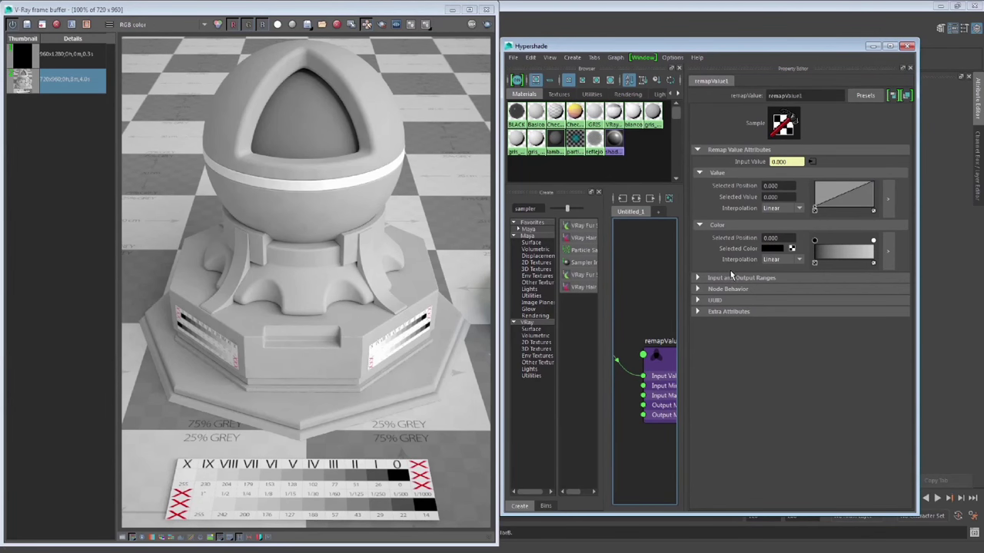
{"action": "left_click_drag", "start_coordinate": [799, 48], "coordinate": [504, 53]}
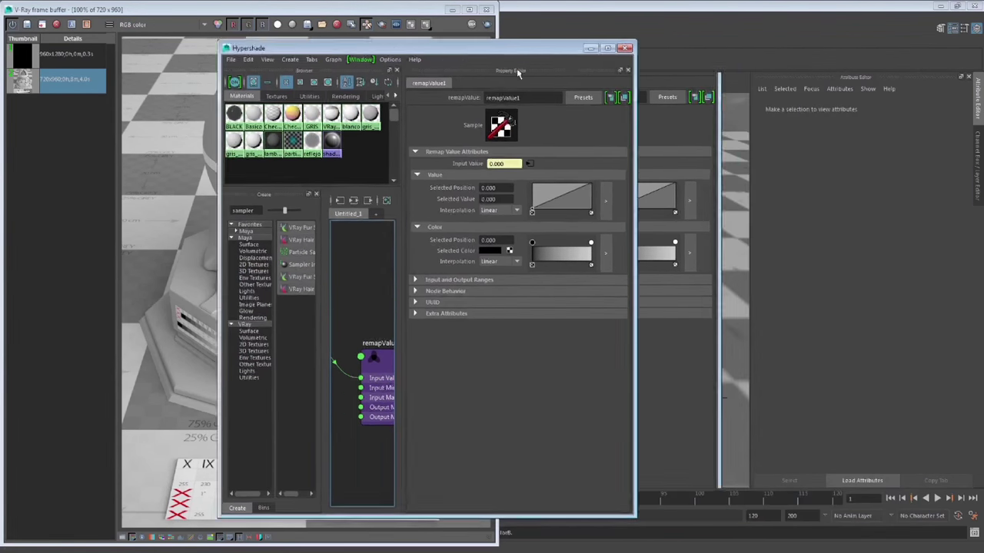
{"action": "left_click", "coordinate": [323, 318]}
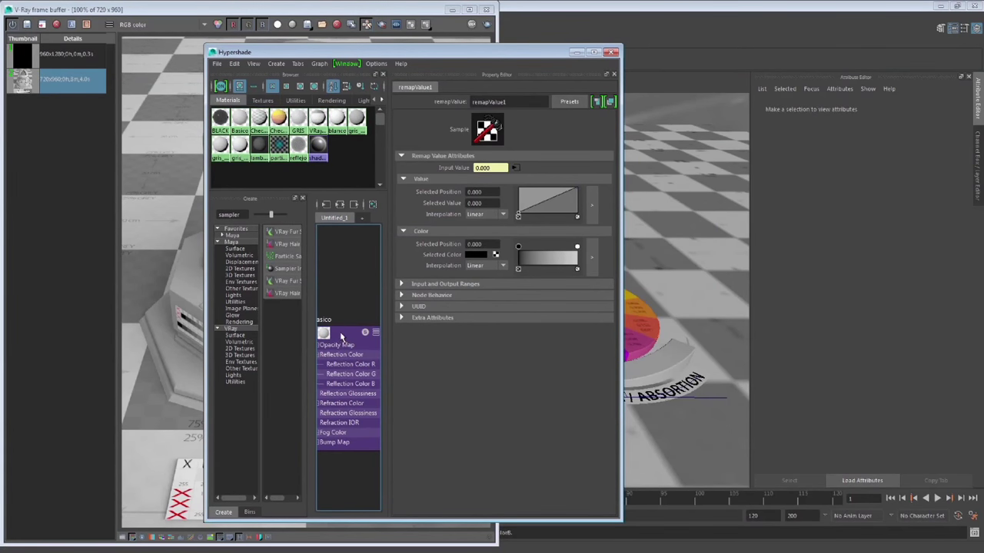
{"action": "left_click", "coordinate": [575, 52]}
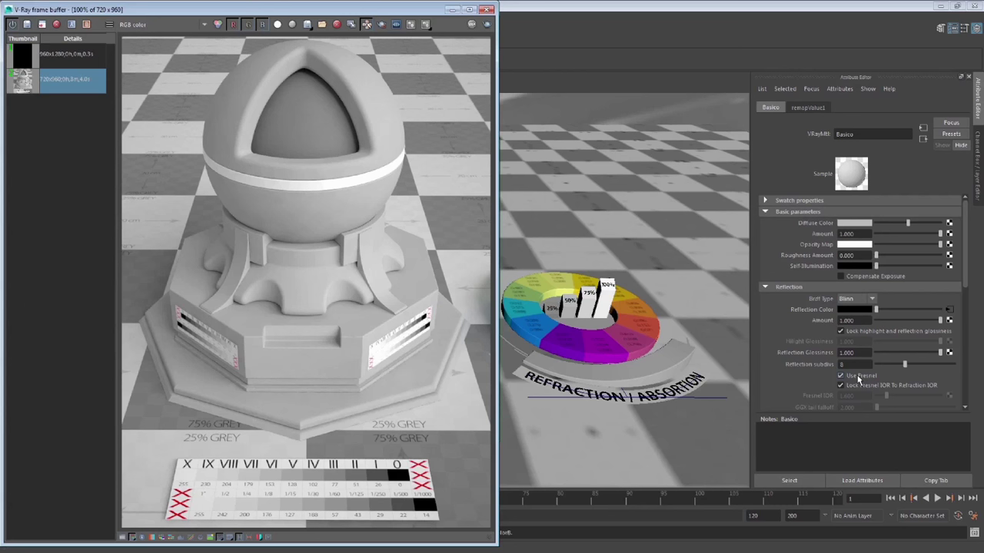
- Turn off Use Fresnel, set Reflection Glossiness to 0.6, and switch Brdf Type to GGX
{"action": "left_click", "coordinate": [859, 377]}
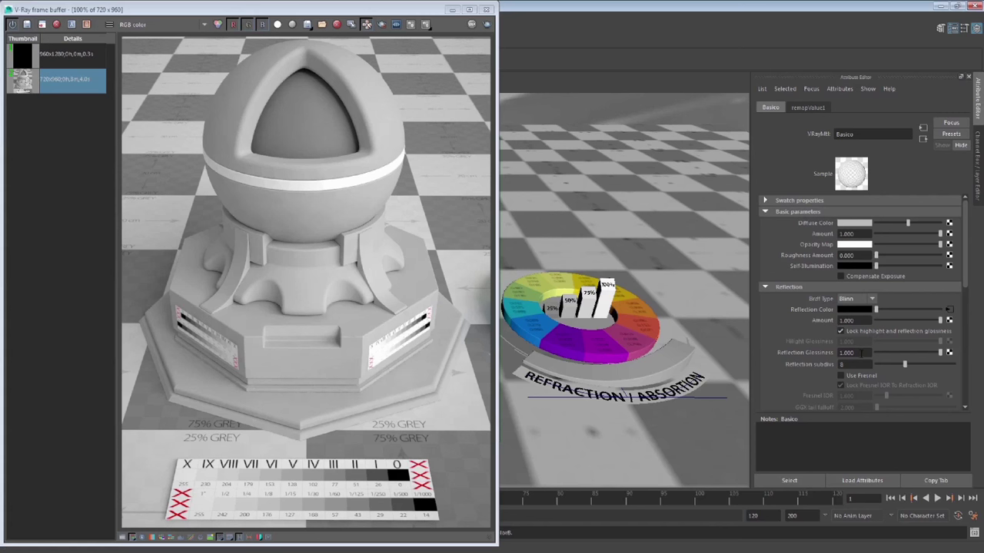
{"action": "double_click", "coordinate": [853, 352]}
{"action": "type", "text": "0.6"}
{"action": "key", "text": "Return"}
{"action": "left_click", "coordinate": [849, 300]}
{"action": "left_click", "coordinate": [845, 339]}
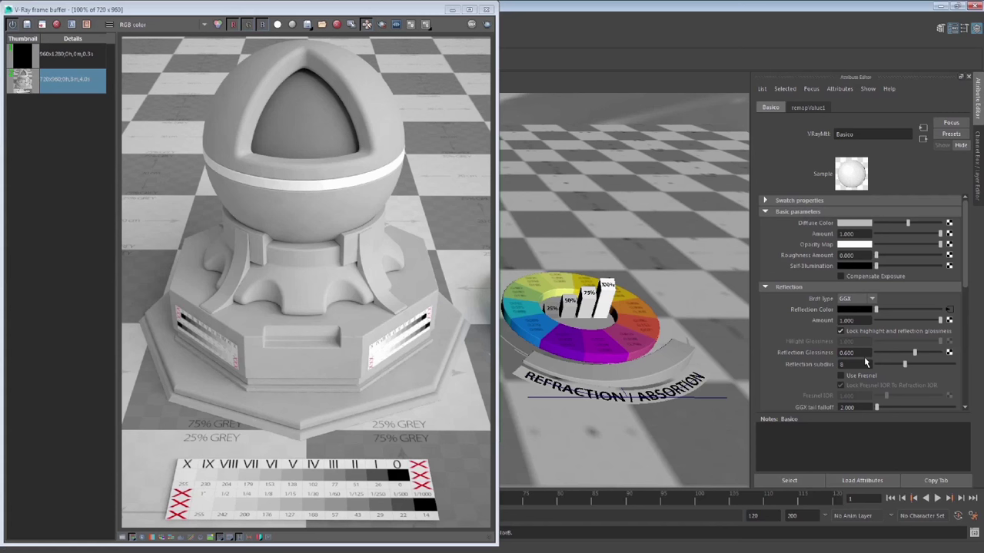
{"action": "key", "text": "Return"}
{"action": "left_click", "coordinate": [841, 225]}
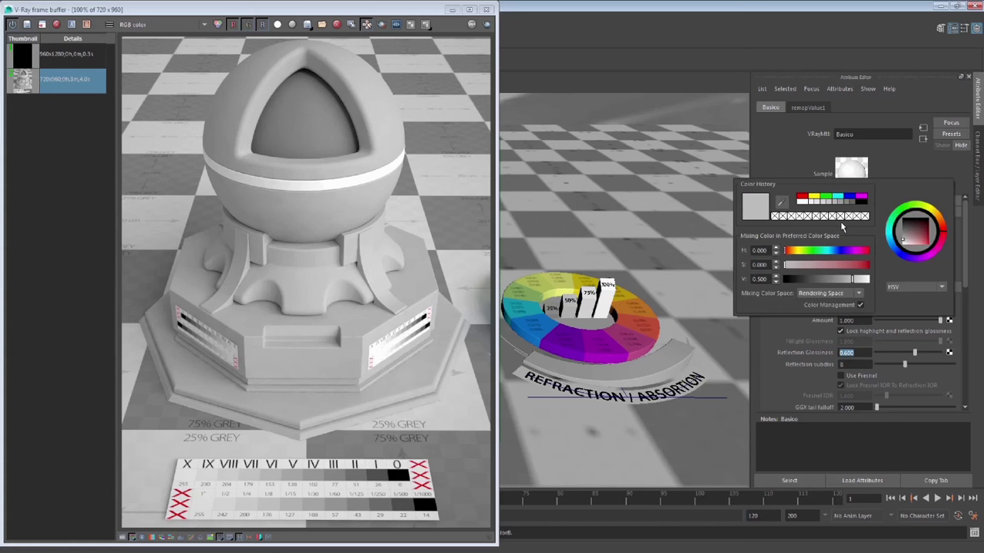
- Set Basico's diffuse colour to deep orange-brown: H 11.535, S 1.000, V 0.339
{"action": "left_click", "coordinate": [794, 253]}
{"action": "mouse_move", "coordinate": [848, 264]}
{"action": "left_mouse_down"}
{"action": "mouse_move", "coordinate": [859, 265]}
{"action": "mouse_move", "coordinate": [830, 282]}
{"action": "left_mouse_up"}
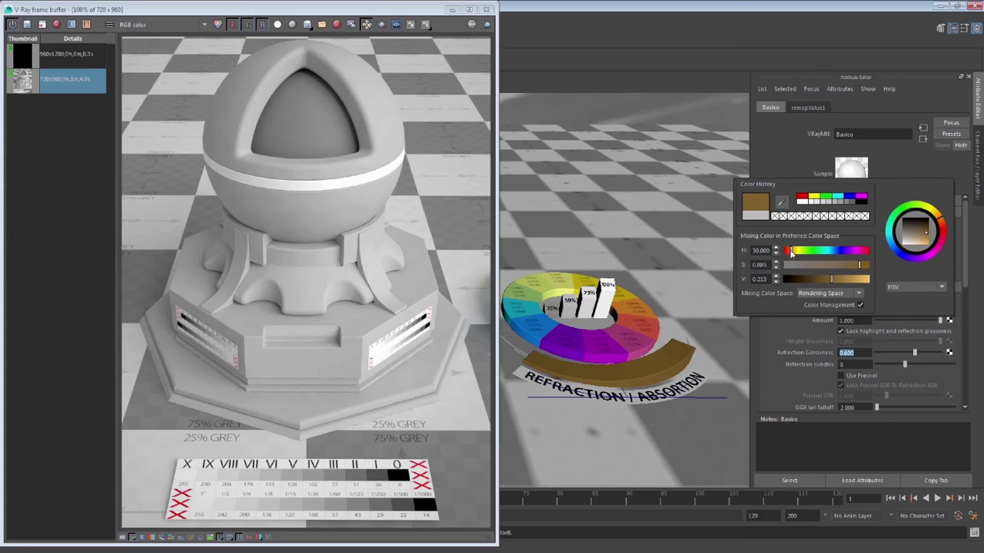
{"action": "left_click_drag", "start_coordinate": [791, 253], "coordinate": [788, 254]}
{"action": "left_click_drag", "start_coordinate": [863, 270], "coordinate": [870, 268]}
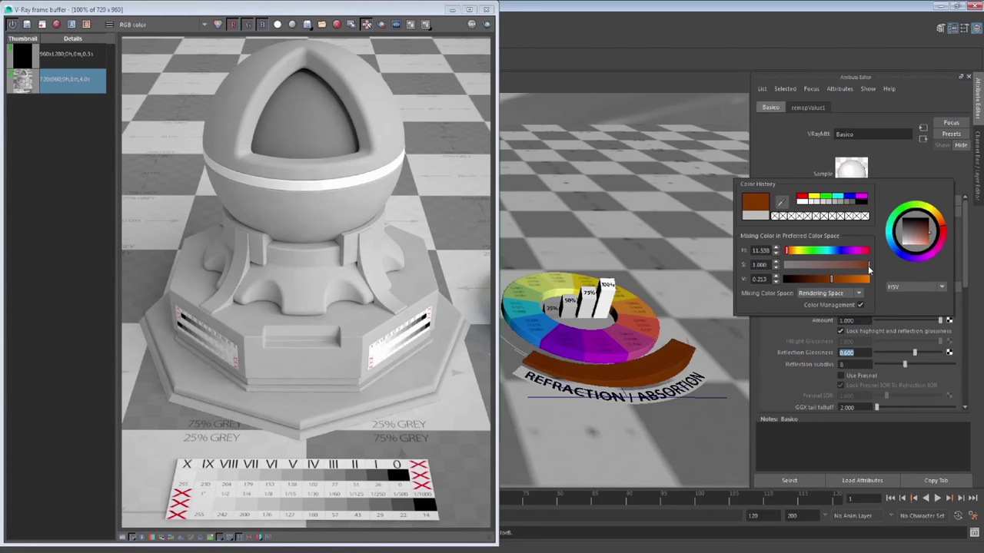
{"action": "left_click", "coordinate": [842, 282]}
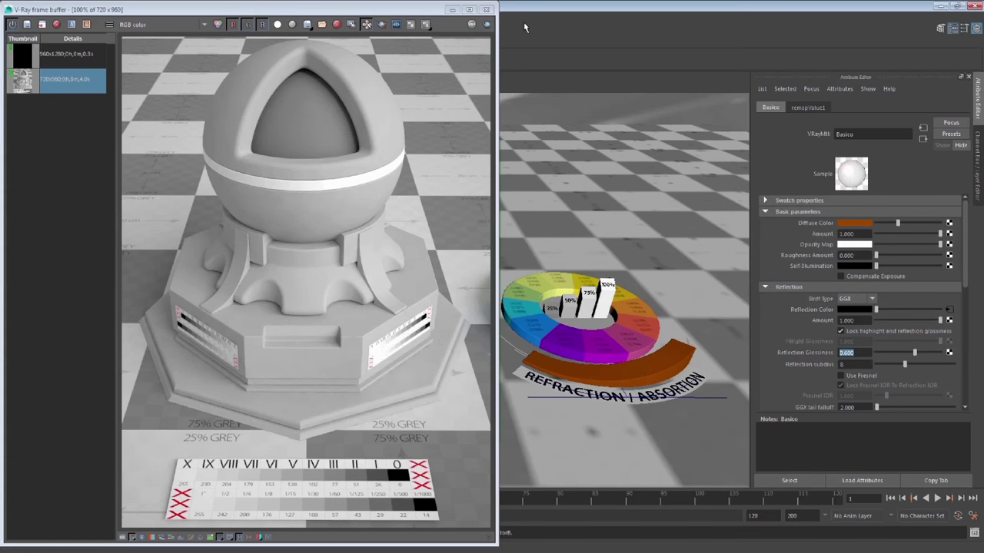
{"action": "left_click", "coordinate": [595, 111]}
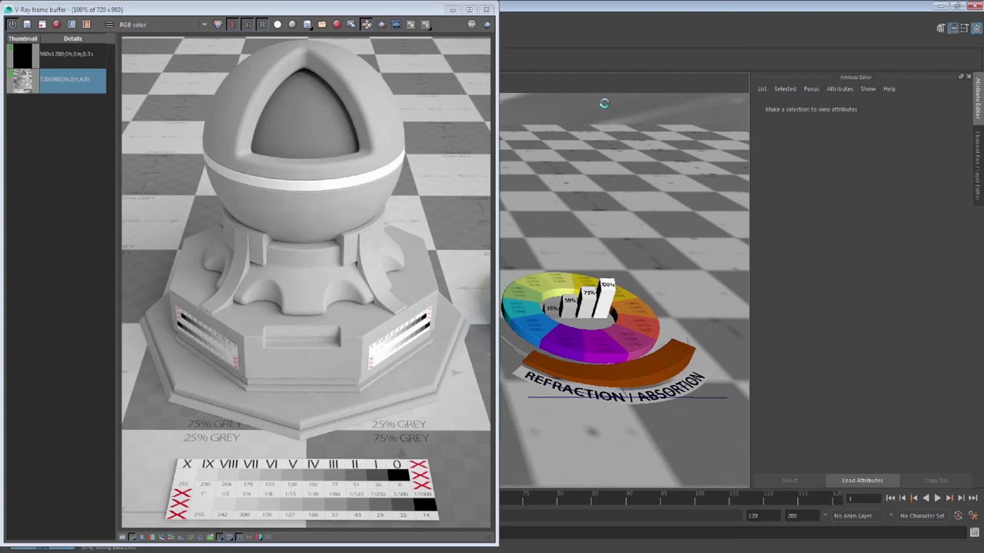
- Render the shaderball from the render camera and enlarge the V-Ray frame buffer window
{"action": "left_click", "coordinate": [485, 30]}
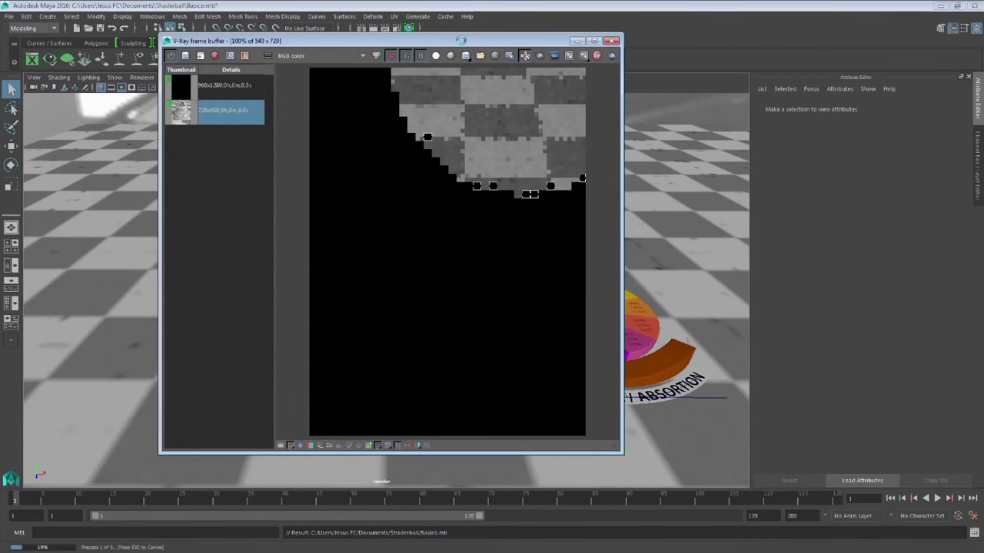
{"action": "left_click_drag", "start_coordinate": [466, 40], "coordinate": [309, 38]}
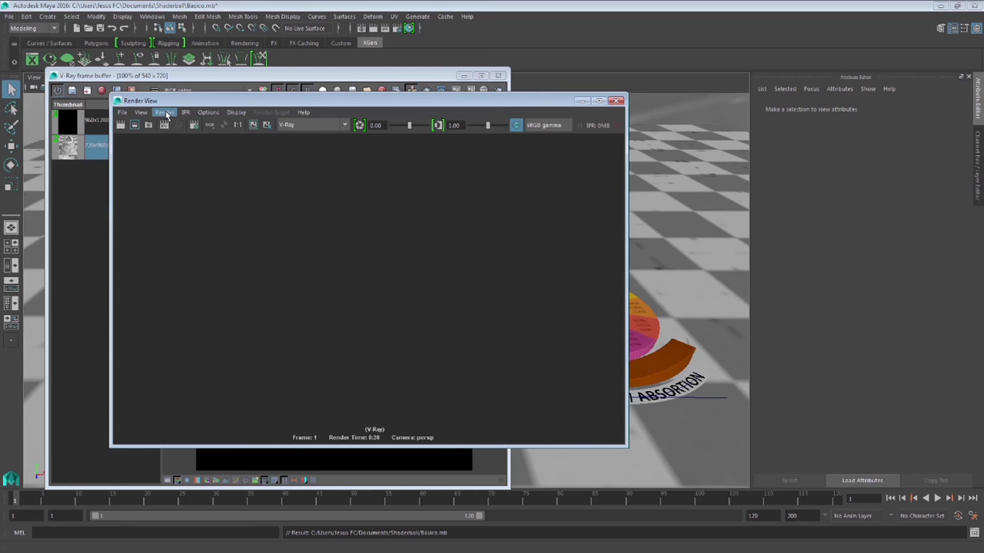
{"action": "left_click", "coordinate": [164, 112]}
{"action": "mouse_move", "coordinate": [175, 177]}
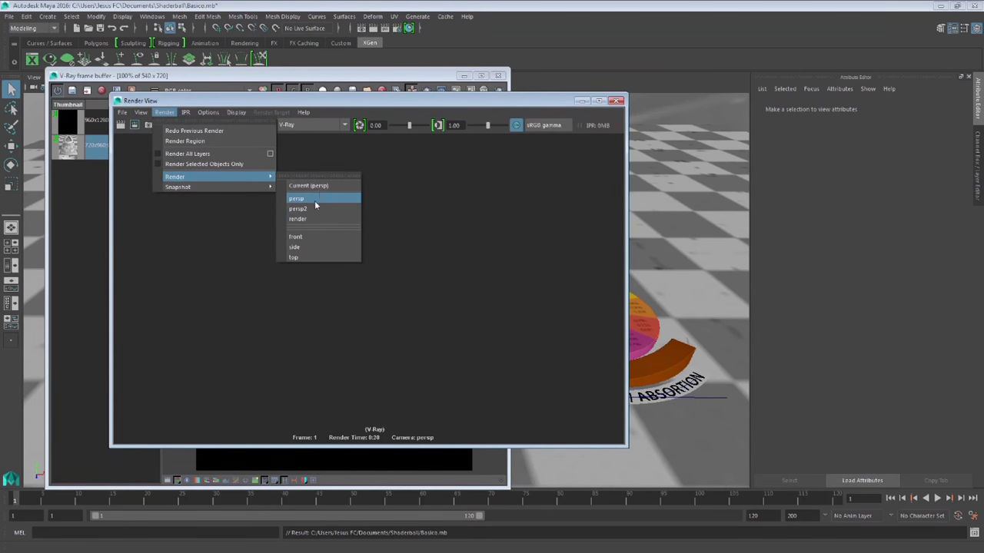
{"action": "left_click", "coordinate": [309, 218]}
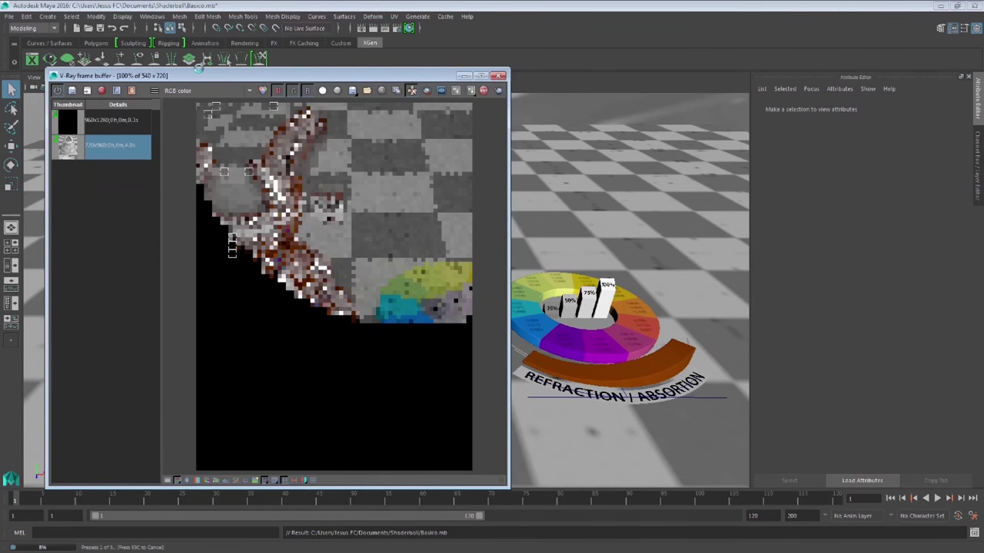
{"action": "left_click_drag", "start_coordinate": [197, 69], "coordinate": [157, 60]}
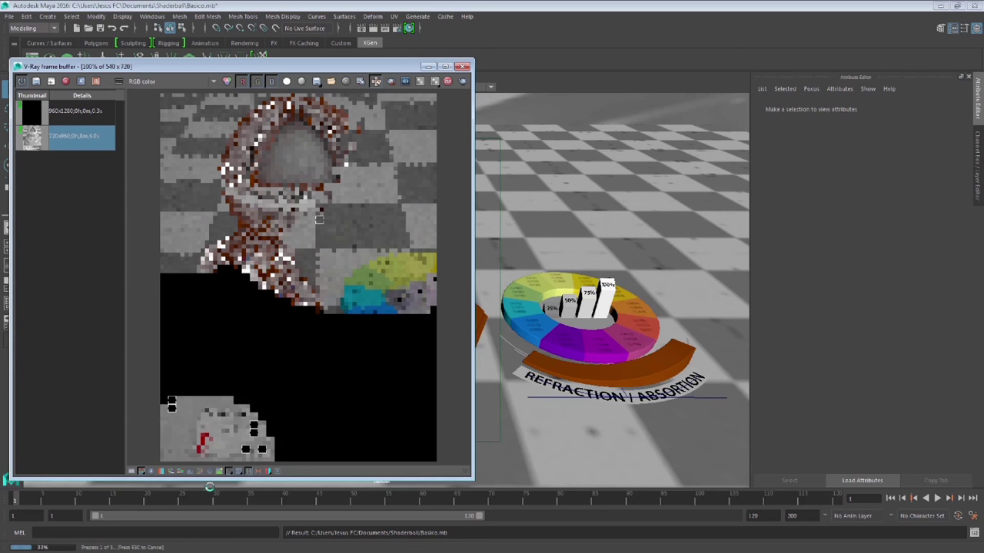
{"action": "left_click_drag", "start_coordinate": [209, 476], "coordinate": [215, 547]}
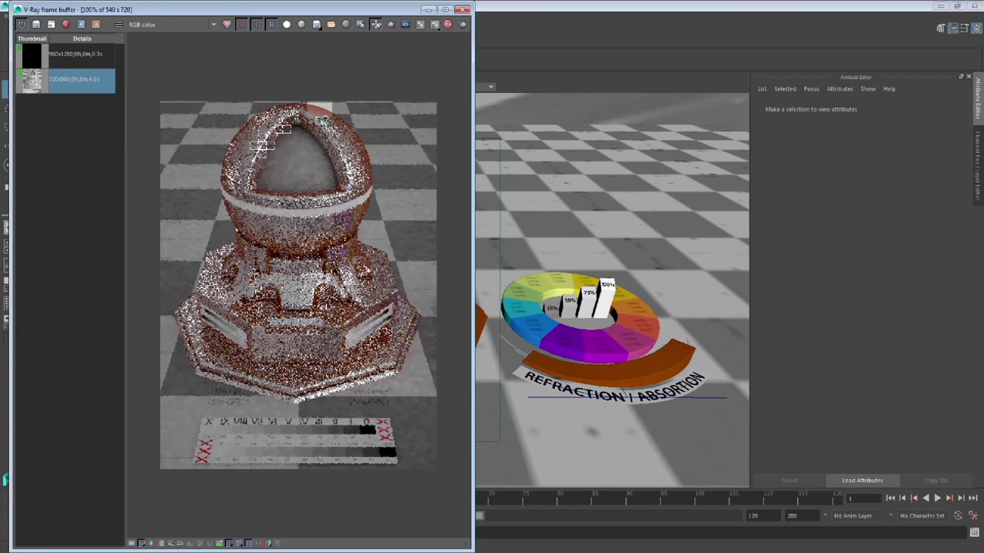
- Zoom the V-Ray frame buffer to 200% and pan to centre the sphere for close inspection
{"action": "scroll", "coordinate": [321, 174], "scroll_direction": "up", "scroll_amount": 1}
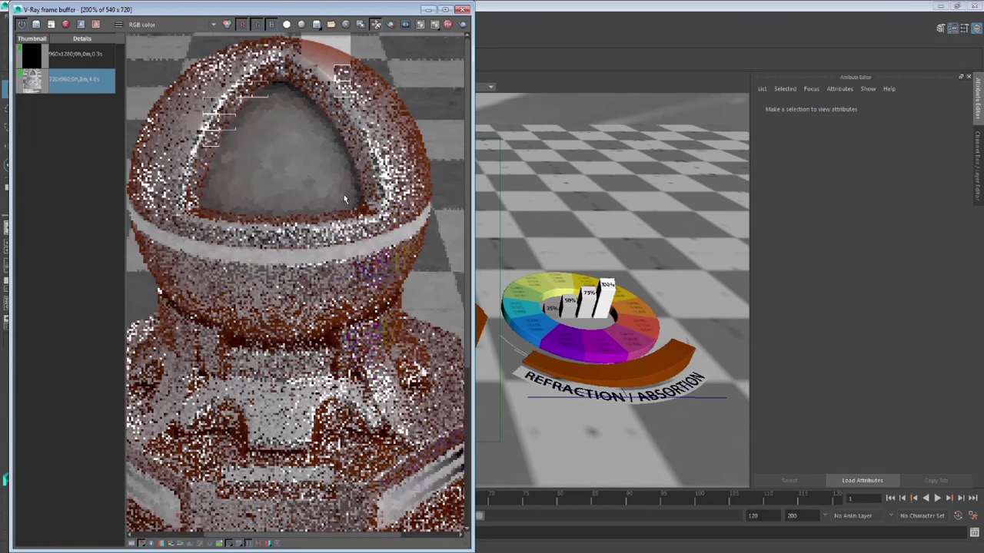
{"action": "middle_click_drag", "start_coordinate": [323, 174], "coordinate": [342, 175]}
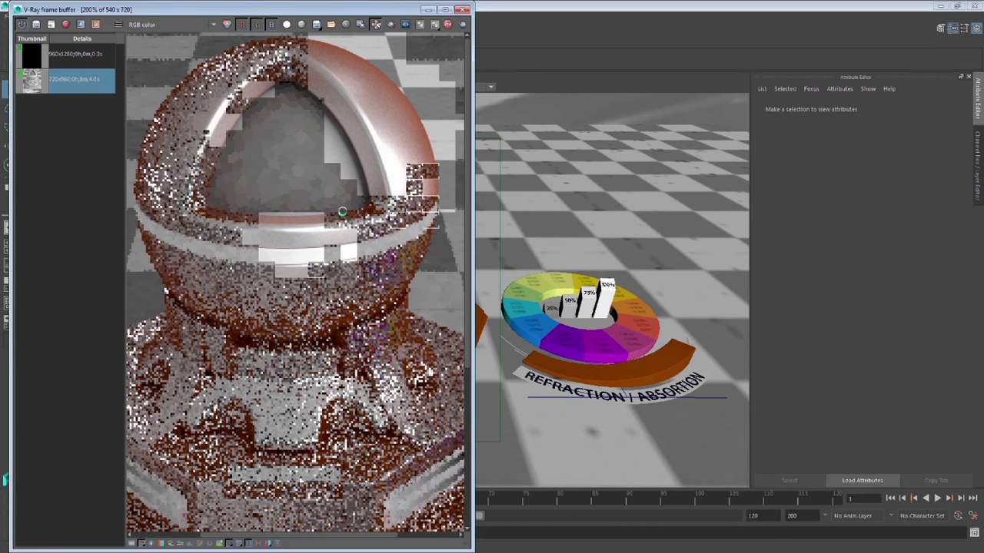
{"action": "scroll", "coordinate": [309, 225], "scroll_direction": "up", "scroll_amount": 2}
{"action": "scroll", "coordinate": [309, 225], "scroll_direction": "down", "scroll_amount": 2}
{"action": "scroll", "coordinate": [309, 226], "scroll_direction": "down", "scroll_amount": 1}
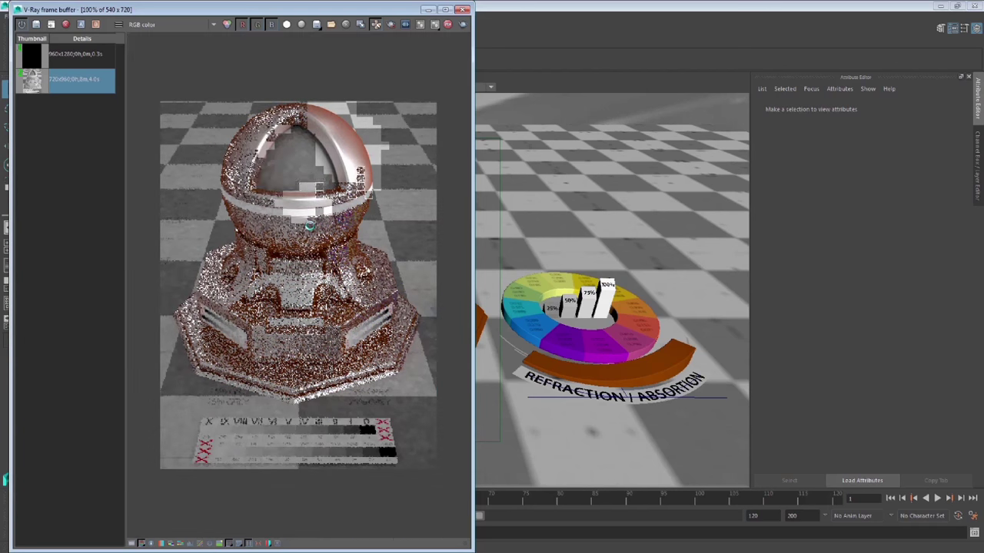
{"action": "scroll", "coordinate": [309, 225], "scroll_direction": "up", "scroll_amount": 1}
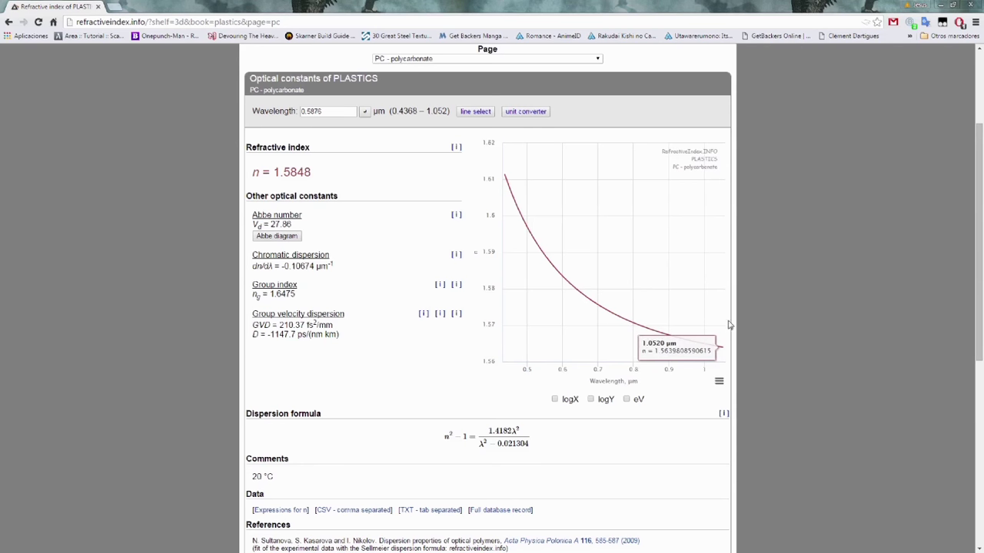
- Scroll polycarbonate's page between the refractive index chart and the reflectance calculator showing 0.051182
{"action": "scroll", "coordinate": [638, 346], "scroll_direction": "down", "scroll_amount": 1}
{"action": "scroll", "coordinate": [638, 346], "scroll_direction": "down", "scroll_amount": 3}
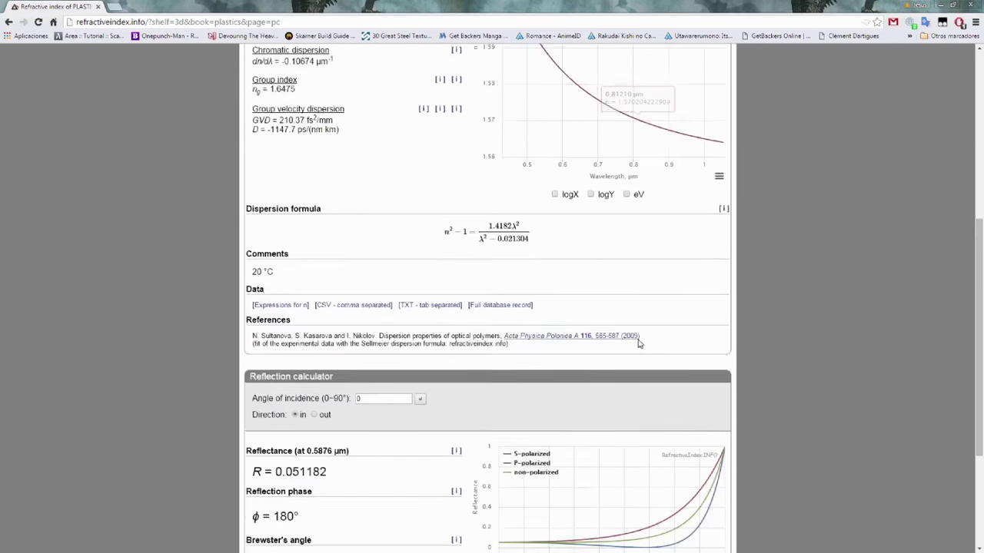
{"action": "scroll", "coordinate": [638, 346], "scroll_direction": "down", "scroll_amount": 3}
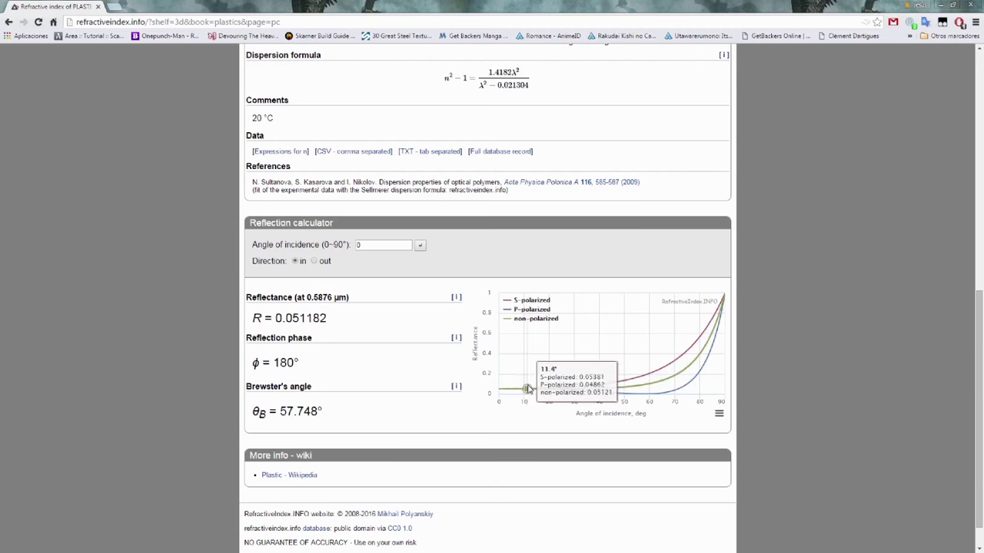
{"action": "mouse_move", "coordinate": [555, 388]}
{"action": "scroll", "coordinate": [560, 392], "scroll_direction": "up", "scroll_amount": 2}
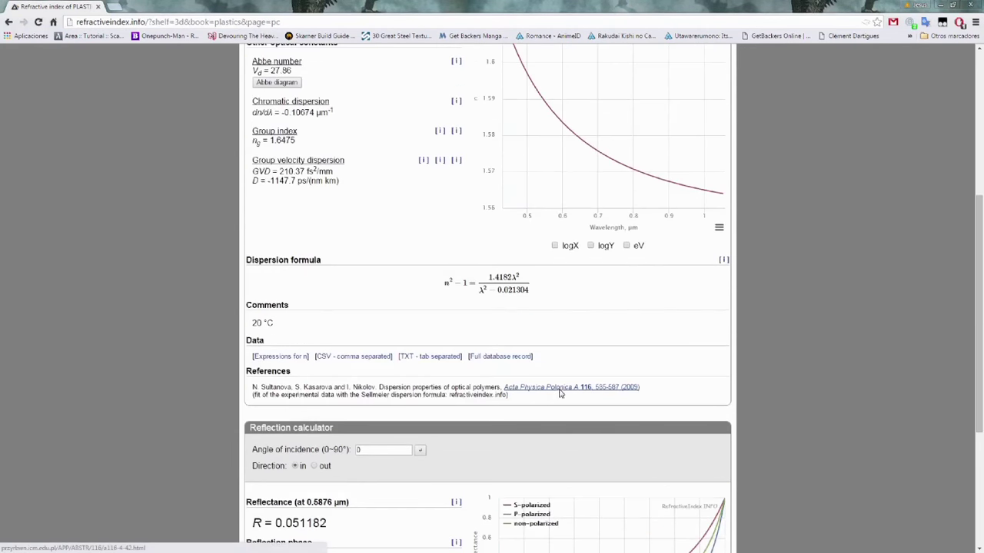
{"action": "scroll", "coordinate": [521, 202], "scroll_direction": "up", "scroll_amount": 1}
{"action": "scroll", "coordinate": [520, 230], "scroll_direction": "up", "scroll_amount": 1}
{"action": "scroll", "coordinate": [506, 246], "scroll_direction": "down", "scroll_amount": 1}
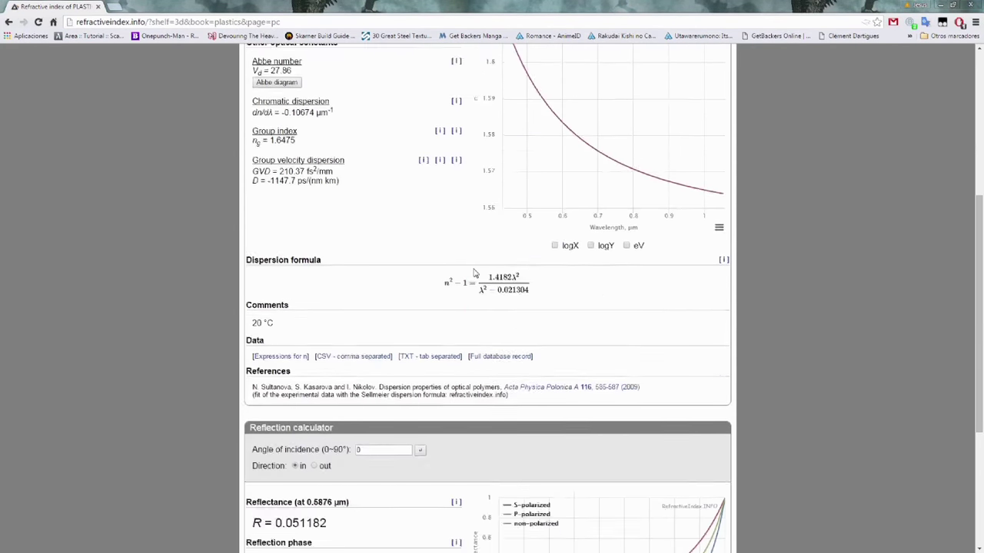
{"action": "scroll", "coordinate": [492, 262], "scroll_direction": "down", "scroll_amount": 2}
{"action": "scroll", "coordinate": [475, 279], "scroll_direction": "down", "scroll_amount": 1}
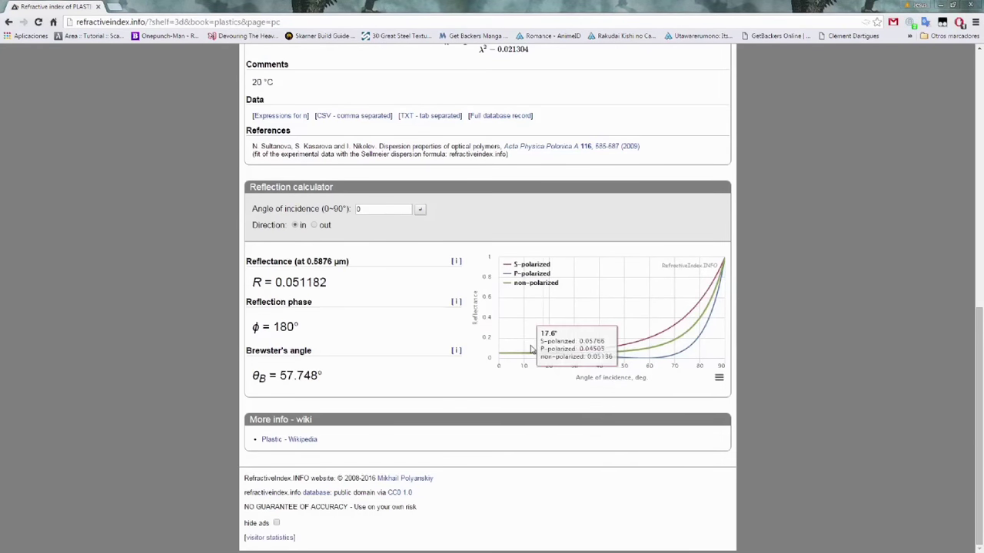
{"action": "scroll", "coordinate": [620, 349], "scroll_direction": "up", "scroll_amount": 4}
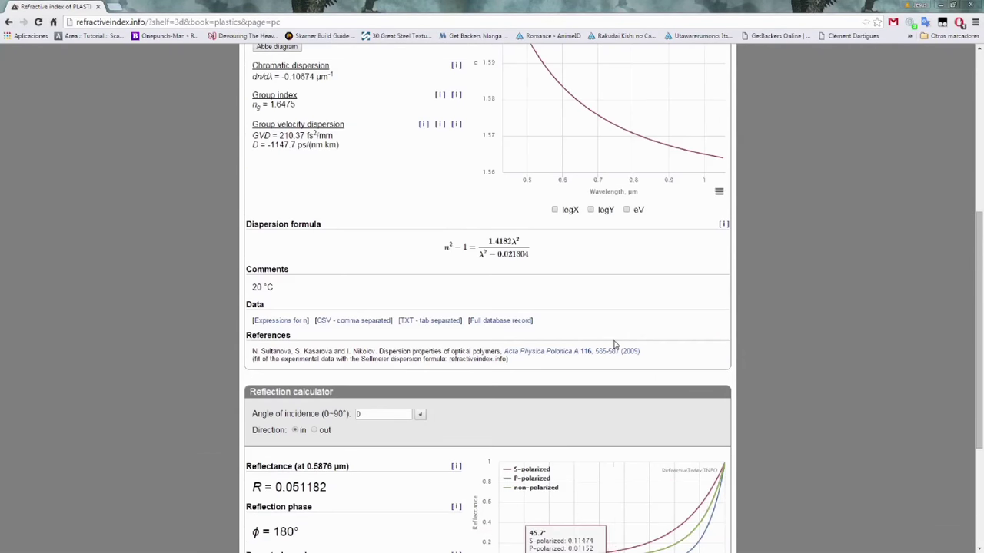
{"action": "scroll", "coordinate": [620, 338], "scroll_direction": "down", "scroll_amount": 3}
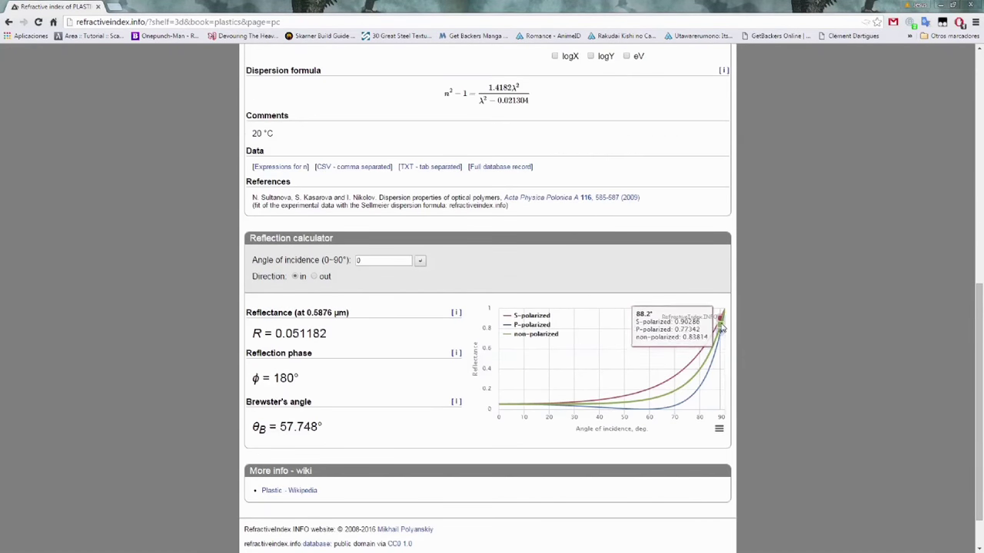
{"action": "scroll", "coordinate": [721, 419], "scroll_direction": "up", "scroll_amount": 2}
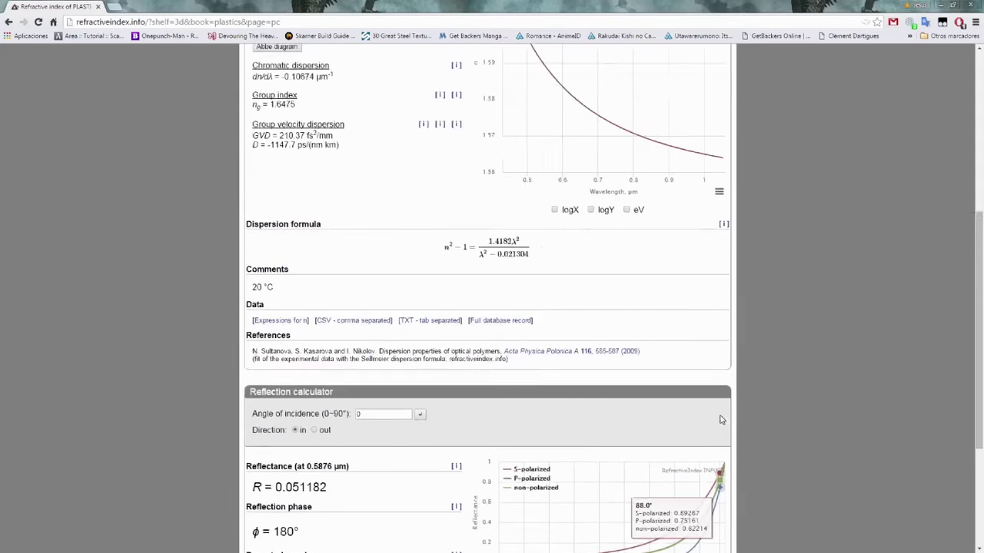
{"action": "scroll", "coordinate": [692, 408], "scroll_direction": "up", "scroll_amount": 1}
{"action": "scroll", "coordinate": [681, 402], "scroll_direction": "up", "scroll_amount": 1}
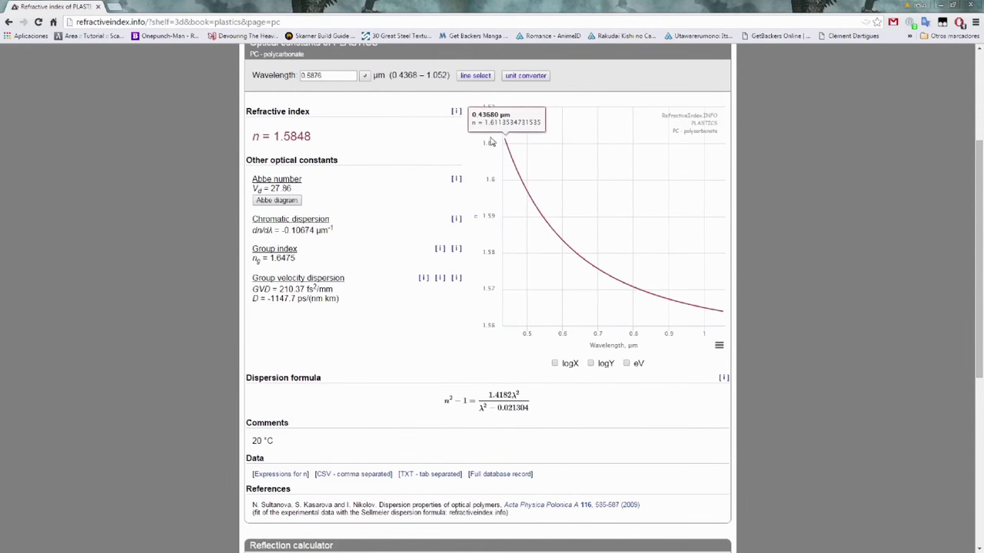
{"action": "scroll", "coordinate": [406, 280], "scroll_direction": "down", "scroll_amount": 5}
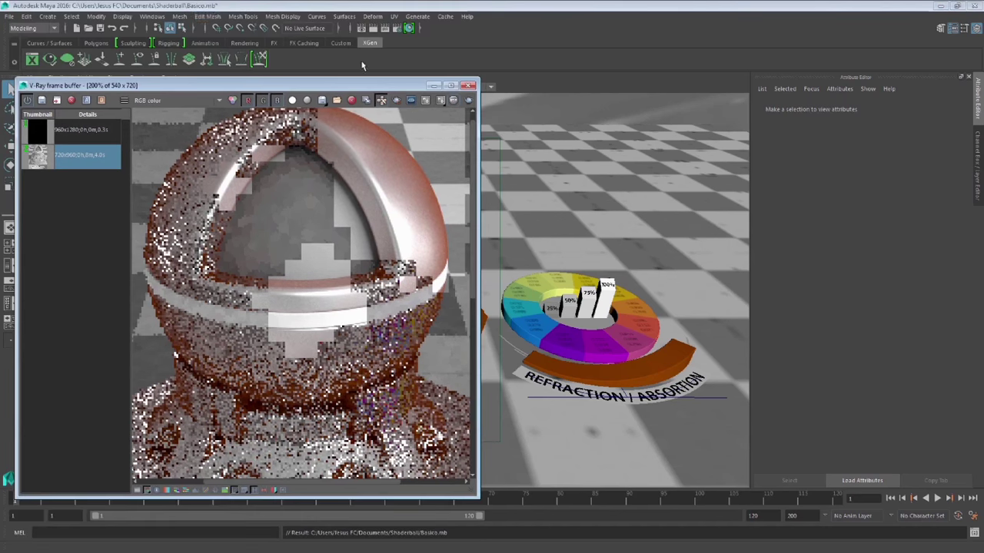
- Open Hypershade with the samplerInfo1–remapValue1–Basico network and remapValue1's Value ramp beside the render
{"action": "left_click", "coordinate": [152, 16]}
{"action": "mouse_move", "coordinate": [178, 73]}
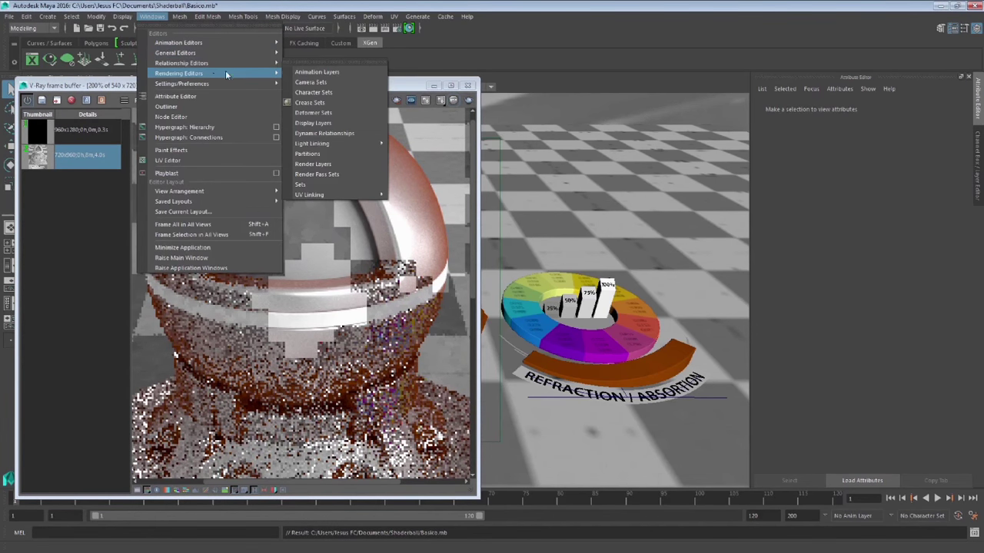
{"action": "left_click", "coordinate": [323, 103]}
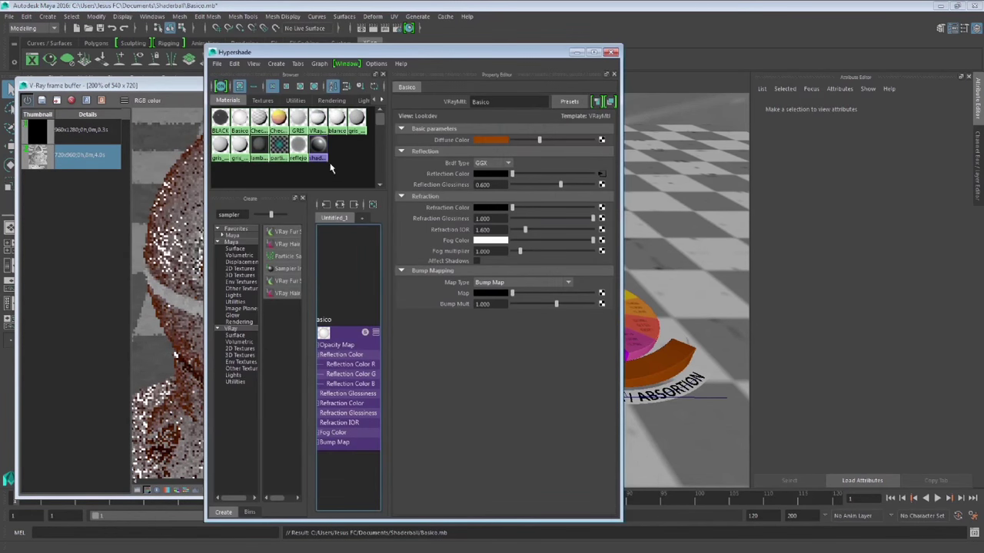
{"action": "double_click", "coordinate": [377, 52]}
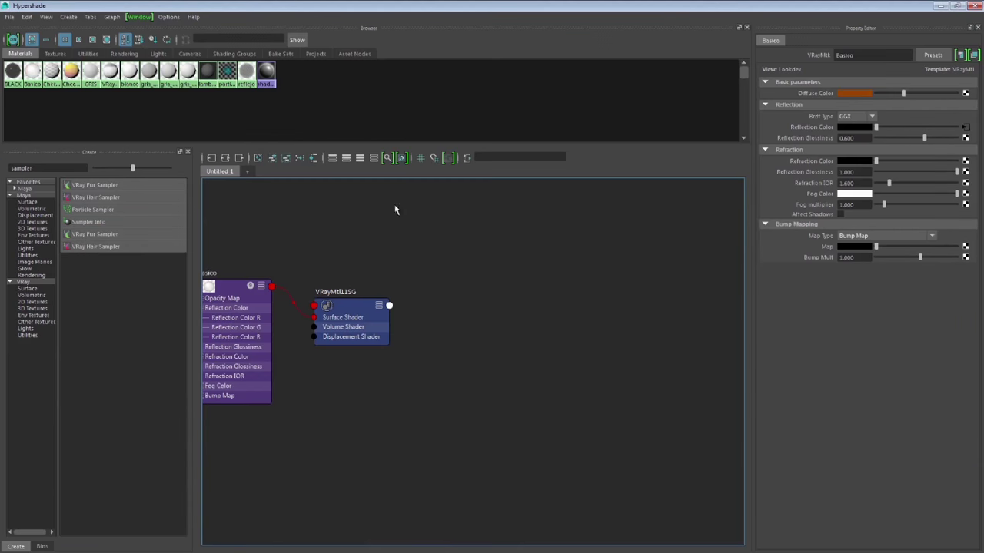
{"action": "left_click", "coordinate": [434, 307]}
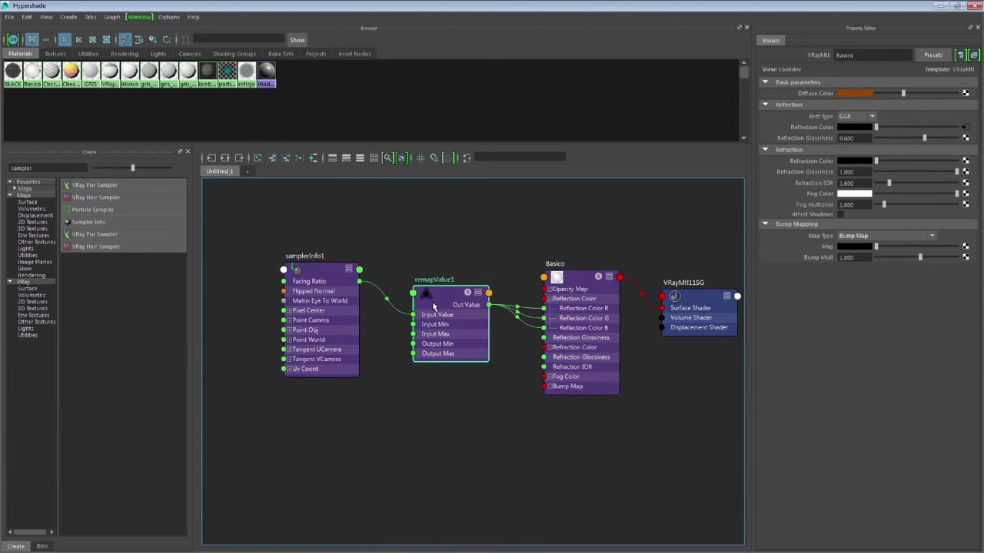
{"action": "left_click", "coordinate": [957, 159]}
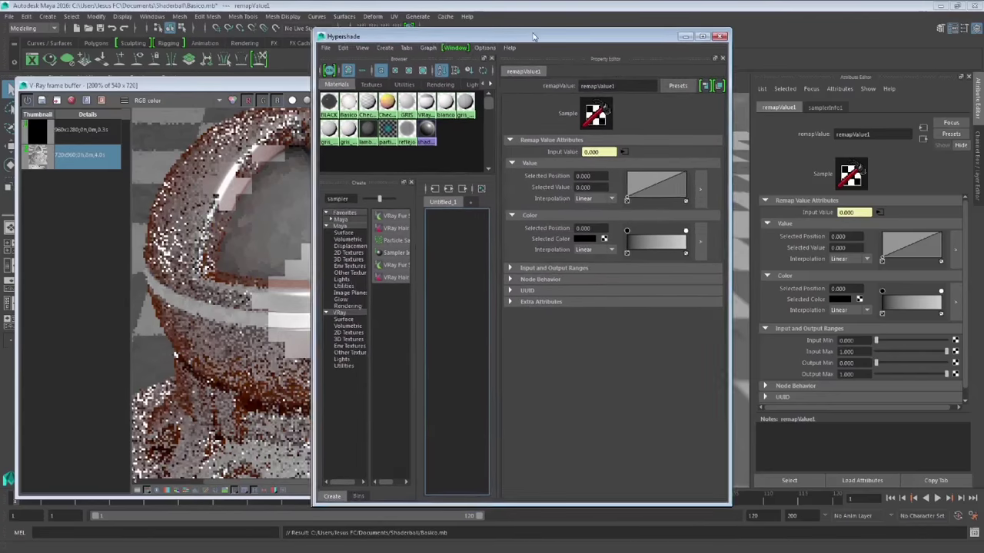
{"action": "left_click_drag", "start_coordinate": [533, 36], "coordinate": [599, 31]}
{"action": "left_click", "coordinate": [344, 129]}
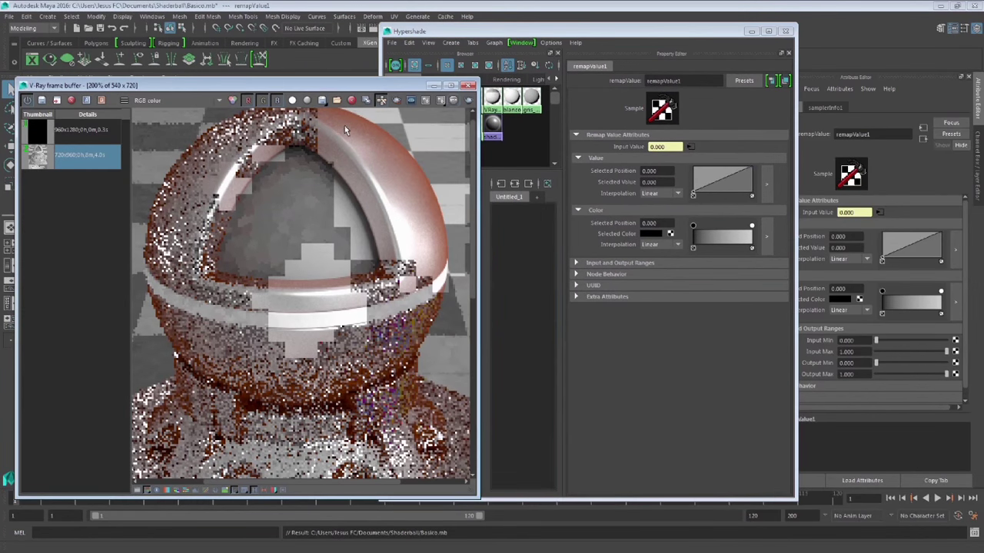
- Invert remapValue1's input range to Input Min 1 and Input Max 0
{"action": "double_click", "coordinate": [411, 32]}
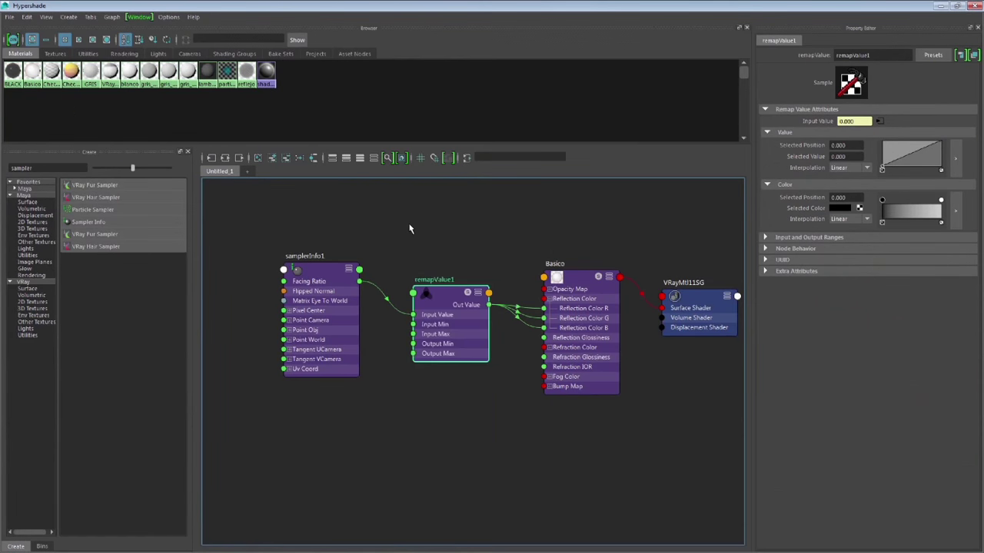
{"action": "left_click", "coordinate": [410, 228]}
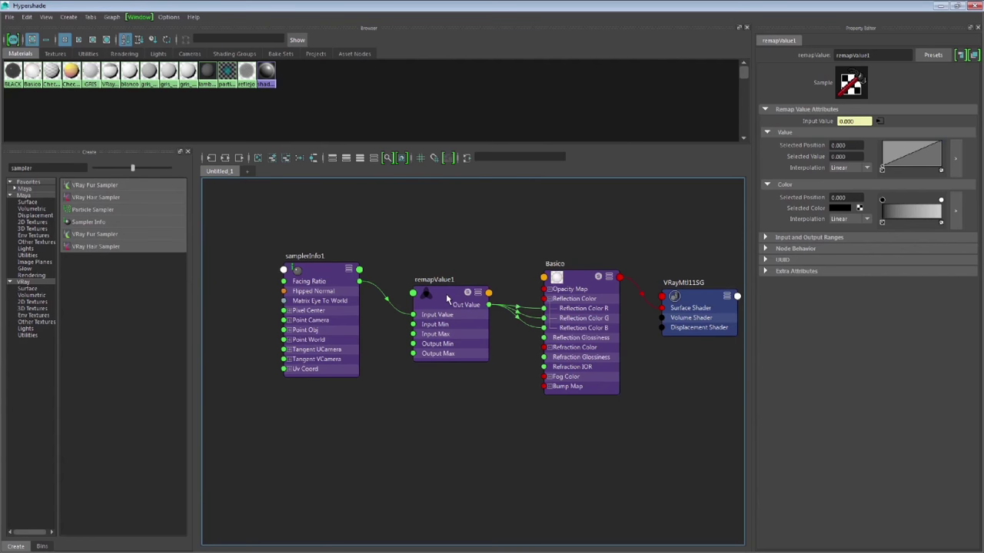
{"action": "left_click", "coordinate": [776, 239]}
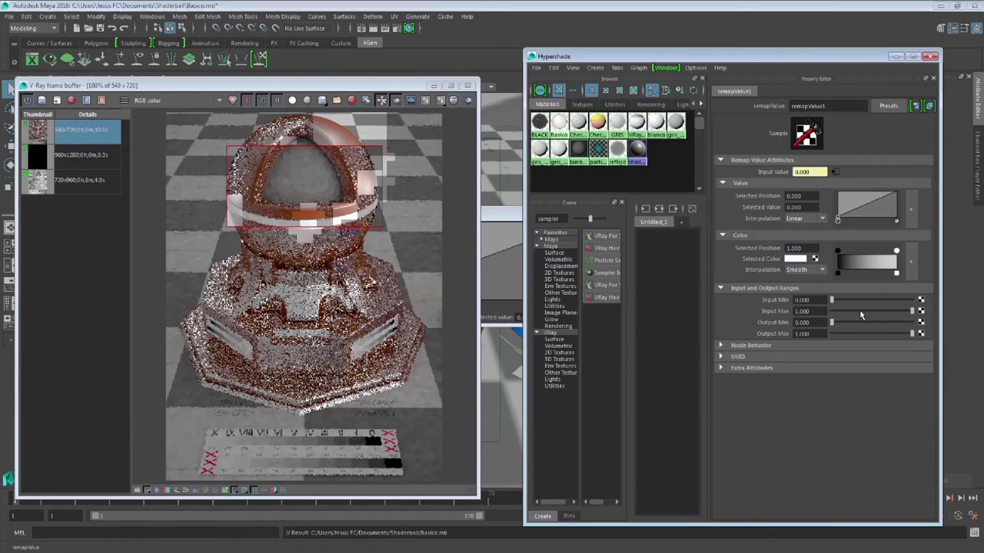
{"action": "mouse_move", "coordinate": [861, 312]}
{"action": "left_mouse_down"}
{"action": "mouse_move", "coordinate": [832, 311]}
{"action": "mouse_move", "coordinate": [919, 304]}
{"action": "left_mouse_up"}
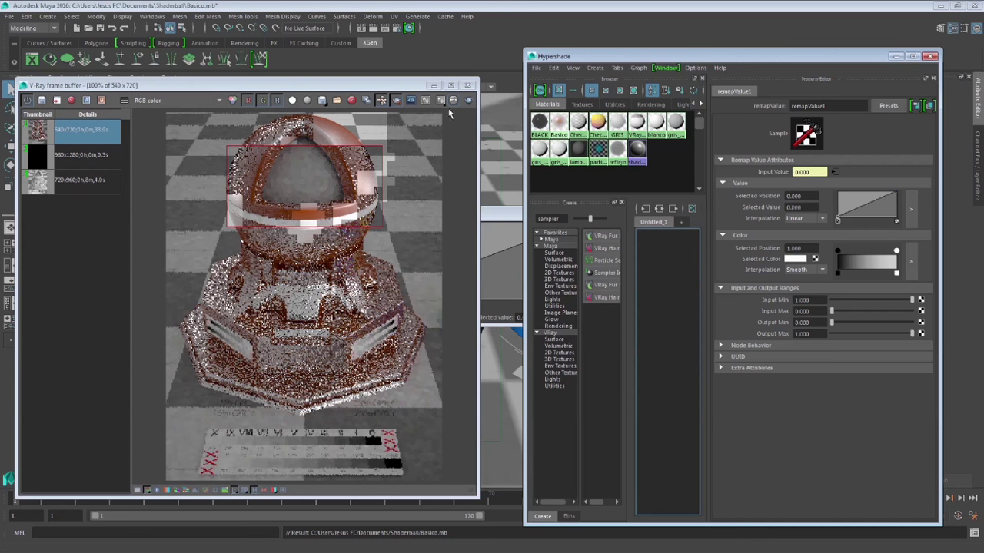
- Re-render the shaderball, zoom into the sphere's band, then maximize the Hypershade window
{"action": "left_click", "coordinate": [467, 102]}
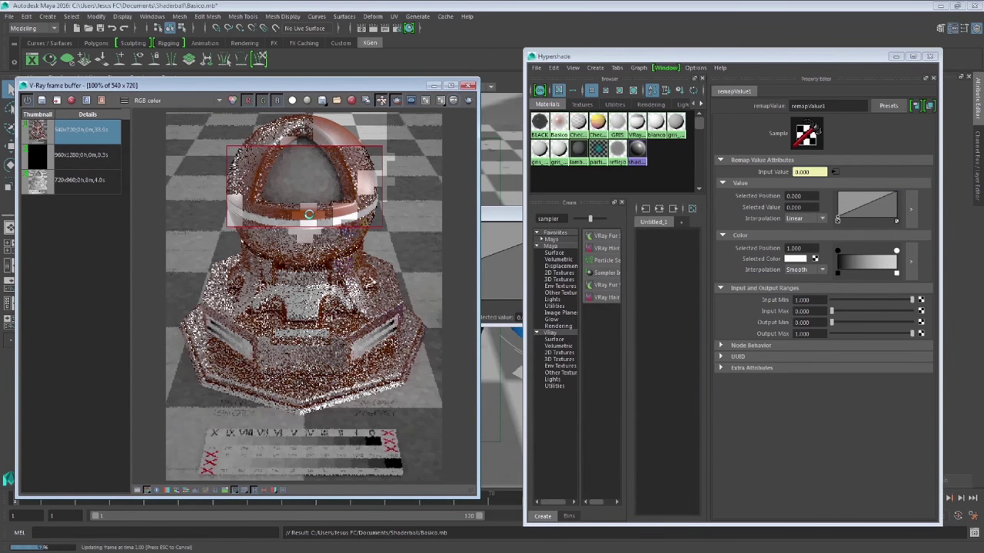
{"action": "scroll", "coordinate": [304, 204], "scroll_direction": "up", "scroll_amount": 1}
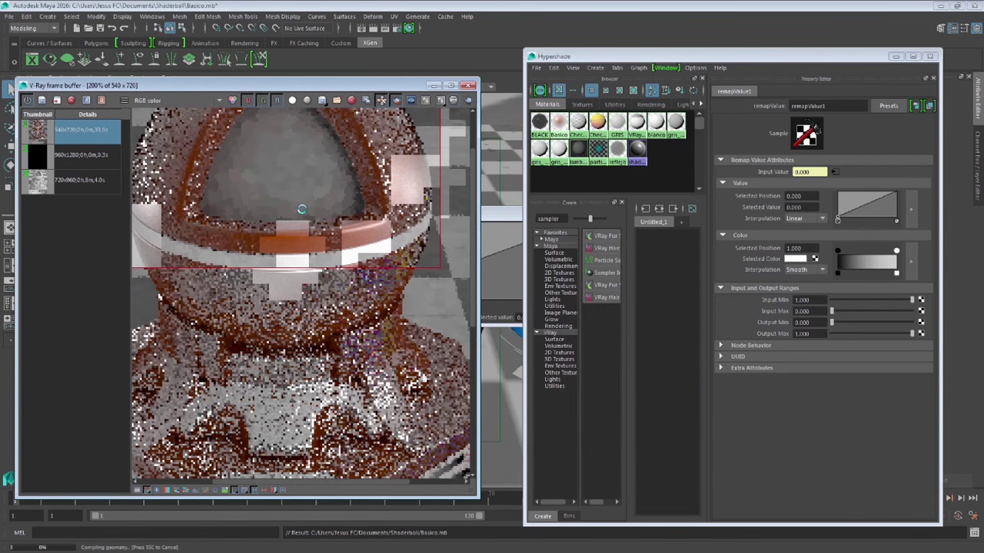
{"action": "scroll", "coordinate": [299, 208], "scroll_direction": "down", "scroll_amount": 1}
{"action": "scroll", "coordinate": [300, 208], "scroll_direction": "up", "scroll_amount": 1}
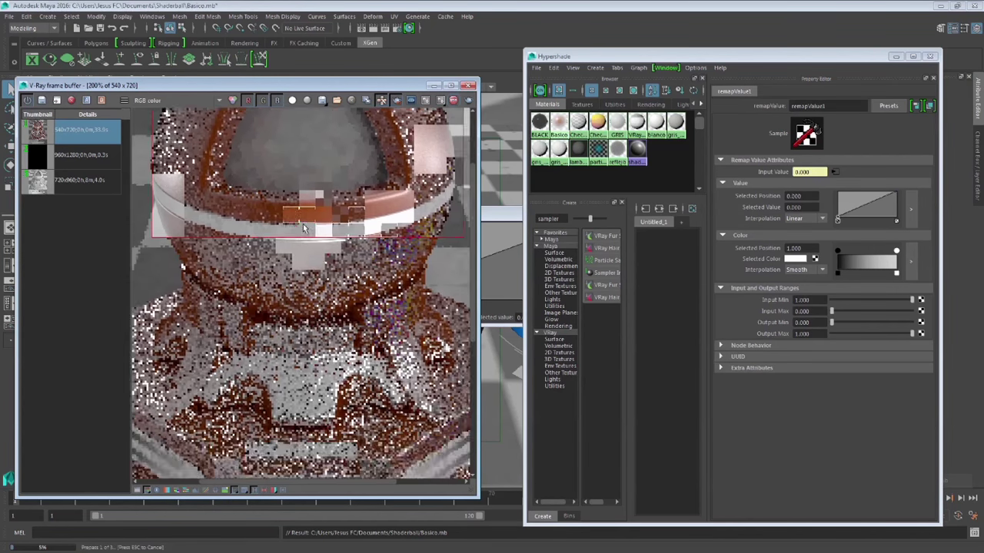
{"action": "middle_click_drag", "start_coordinate": [296, 220], "coordinate": [295, 307]}
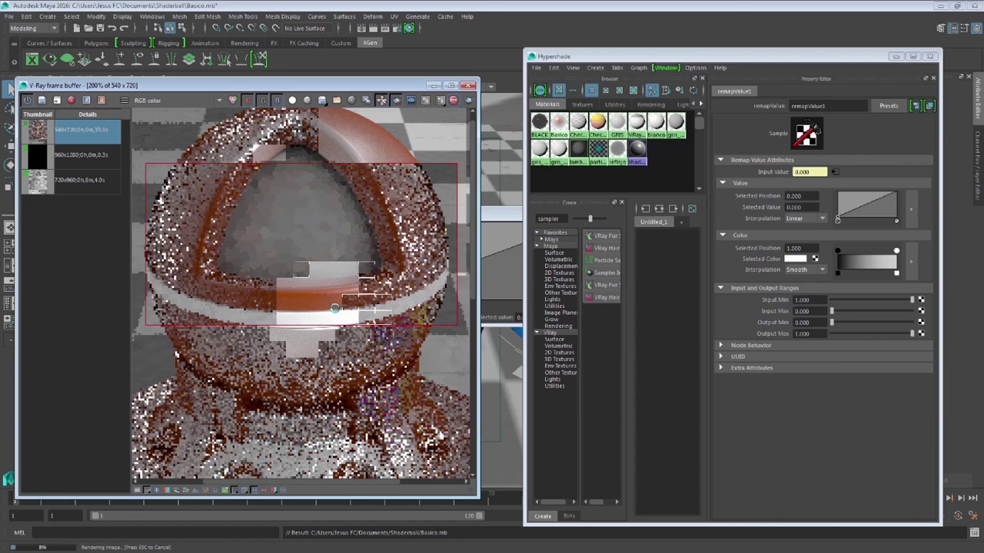
{"action": "left_click", "coordinate": [668, 280]}
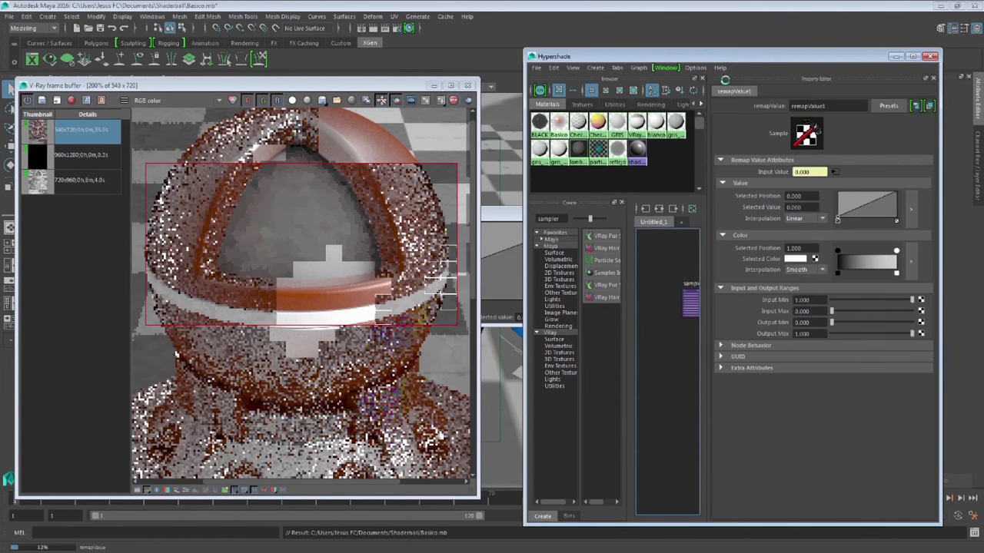
{"action": "double_click", "coordinate": [619, 57]}
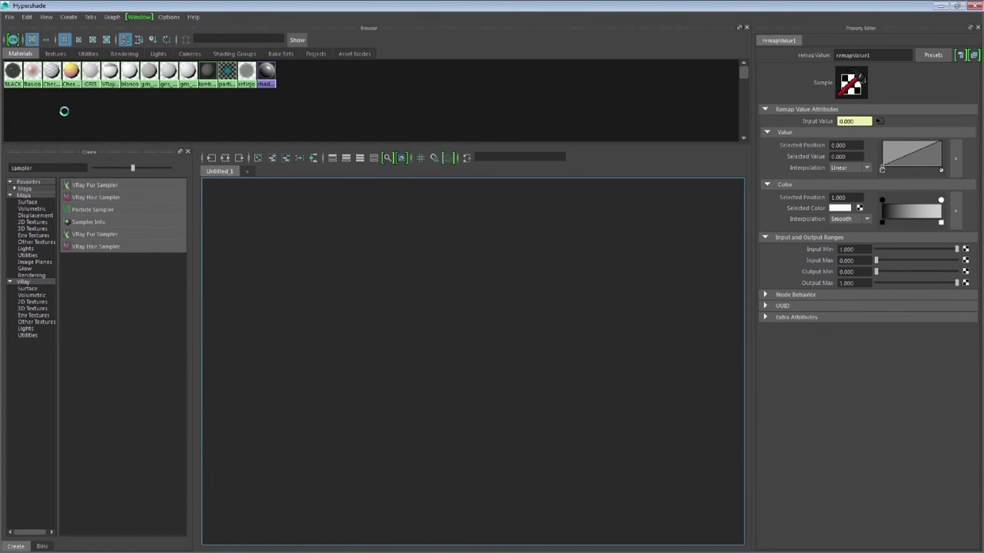
- Graph Basico's input and output connections, select remapValue1, and restore Hypershade to a smaller window
{"action": "left_click", "coordinate": [225, 158]}
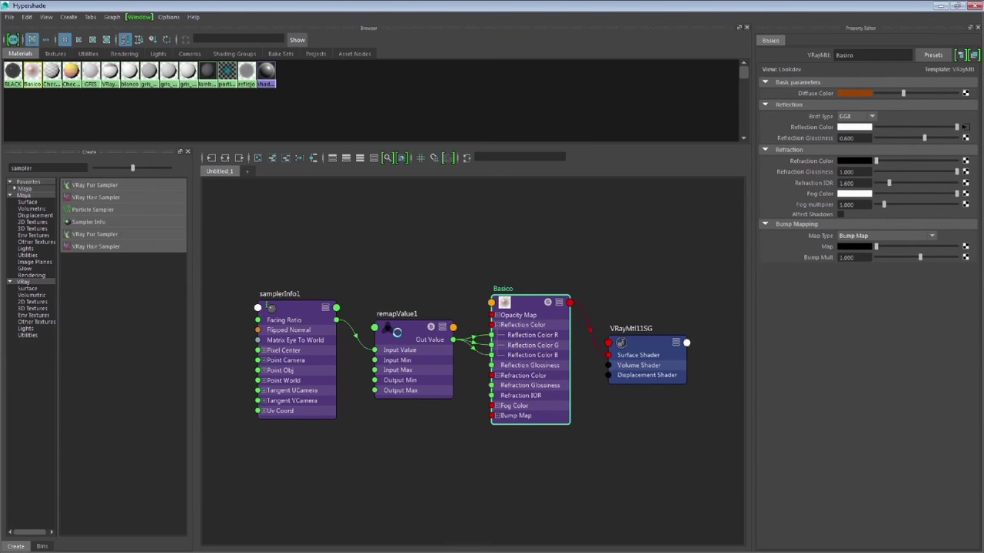
{"action": "left_click", "coordinate": [396, 332]}
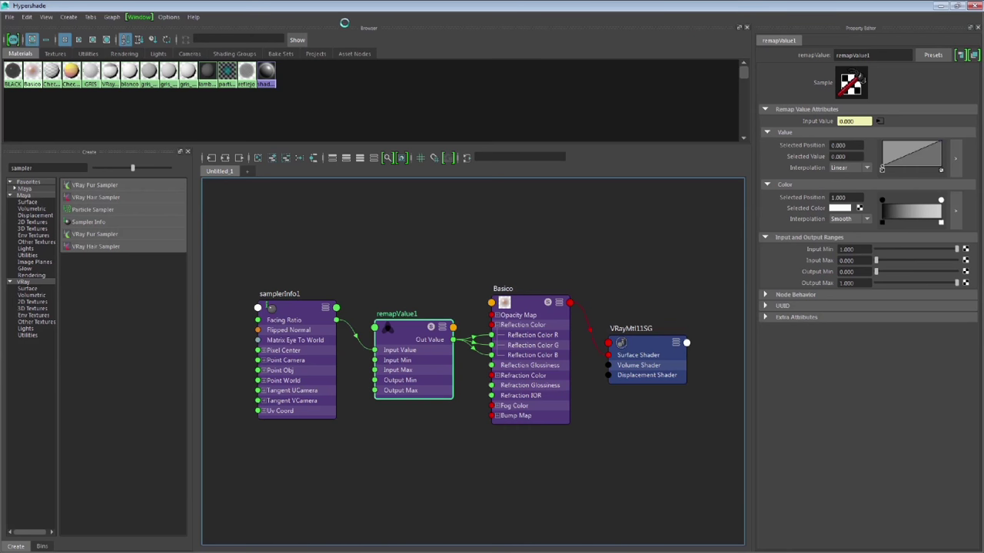
{"action": "double_click", "coordinate": [343, 8]}
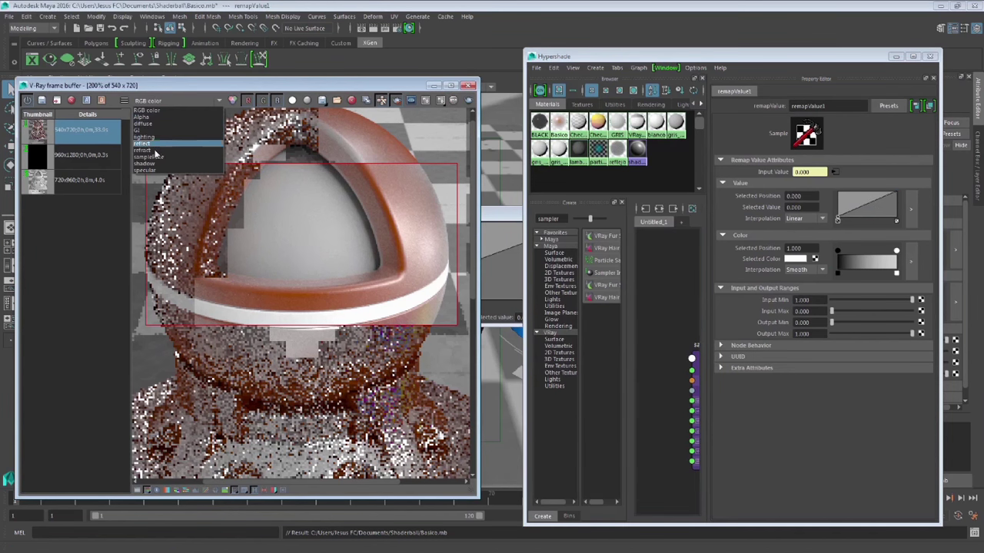
- Show the render's reflect channel only, zoomed in on the sphere's band
{"action": "left_click", "coordinate": [151, 144]}
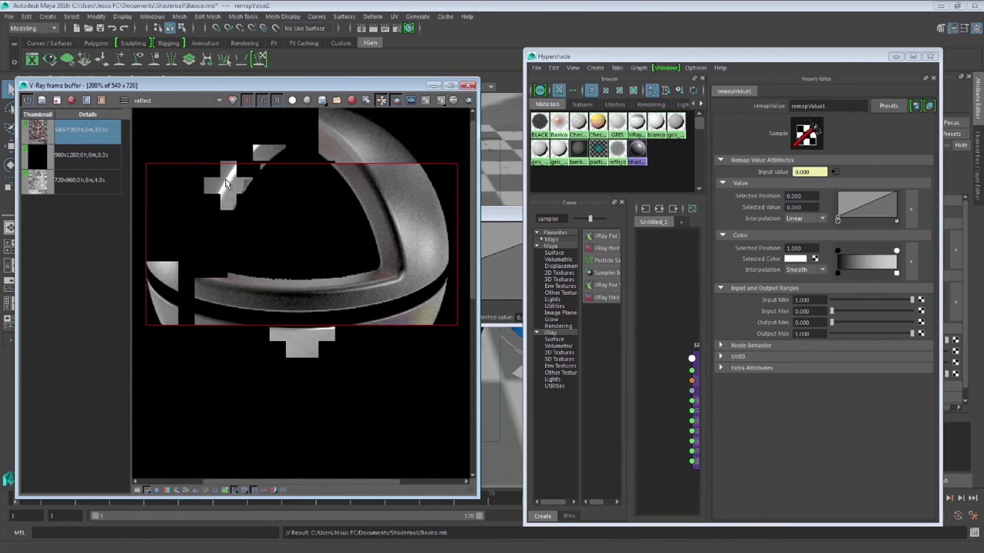
{"action": "scroll", "coordinate": [292, 302], "scroll_direction": "up", "scroll_amount": 1}
{"action": "scroll", "coordinate": [296, 300], "scroll_direction": "up", "scroll_amount": 1}
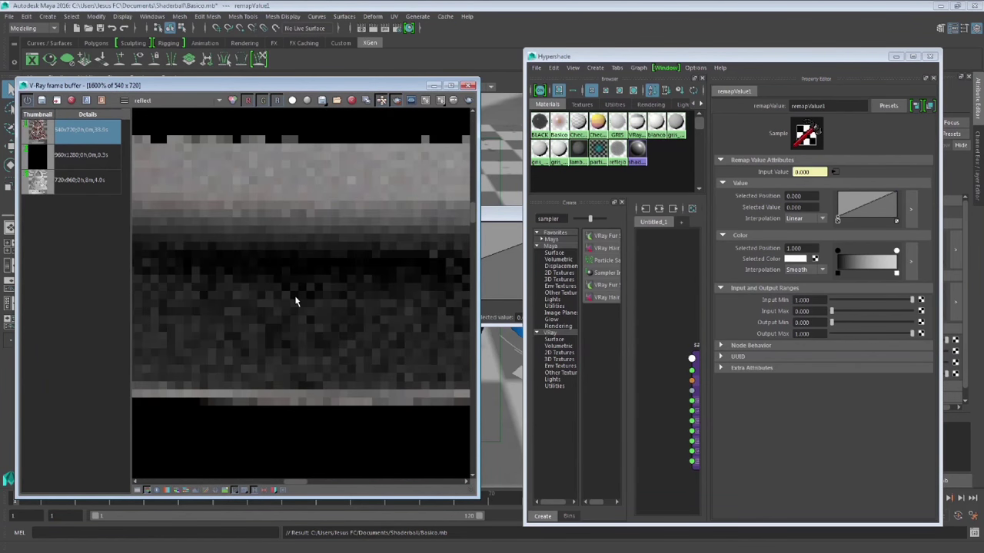
- Try Spline interpolation on remapValue1's colour ramp points, returning black and white ends to Smooth
{"action": "left_click", "coordinate": [822, 270]}
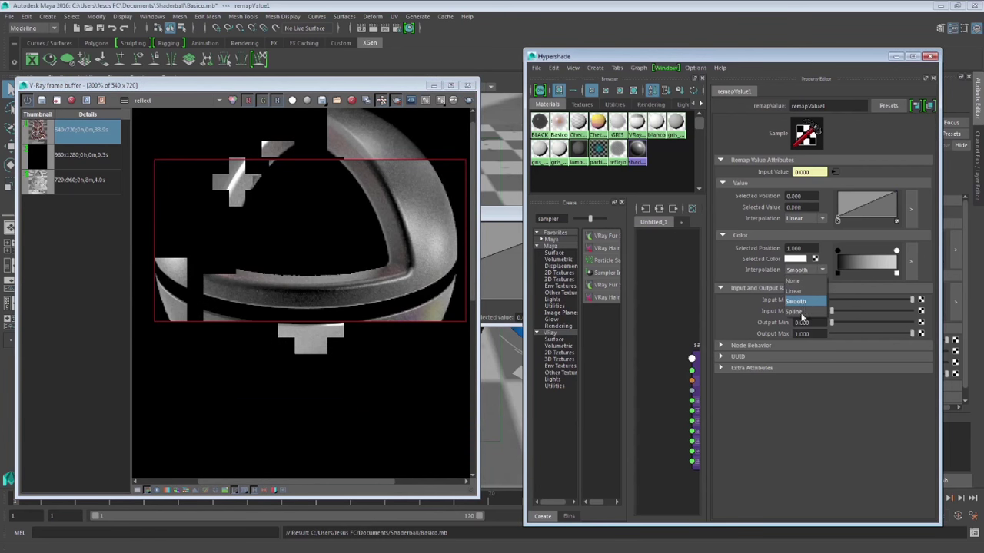
{"action": "left_click", "coordinate": [799, 319]}
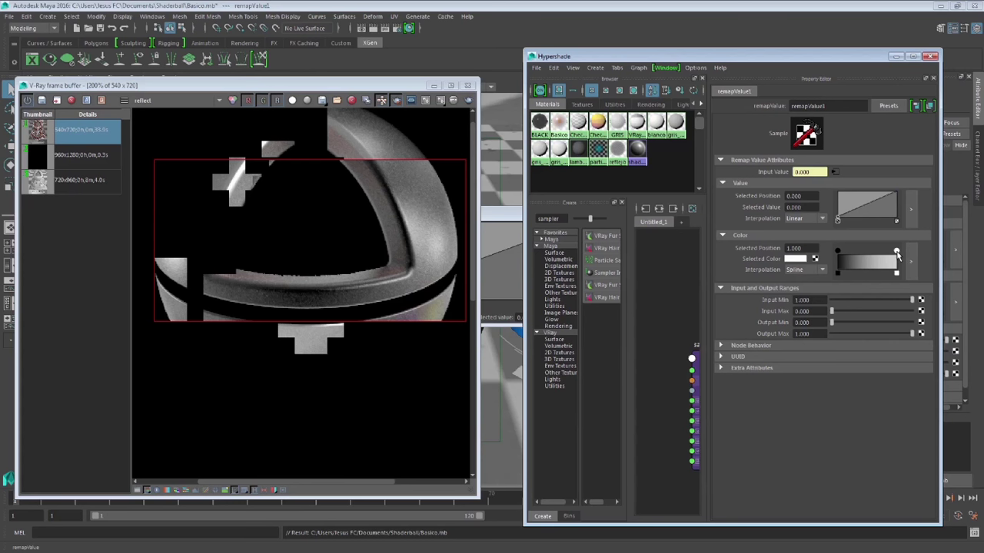
{"action": "left_click", "coordinate": [807, 270]}
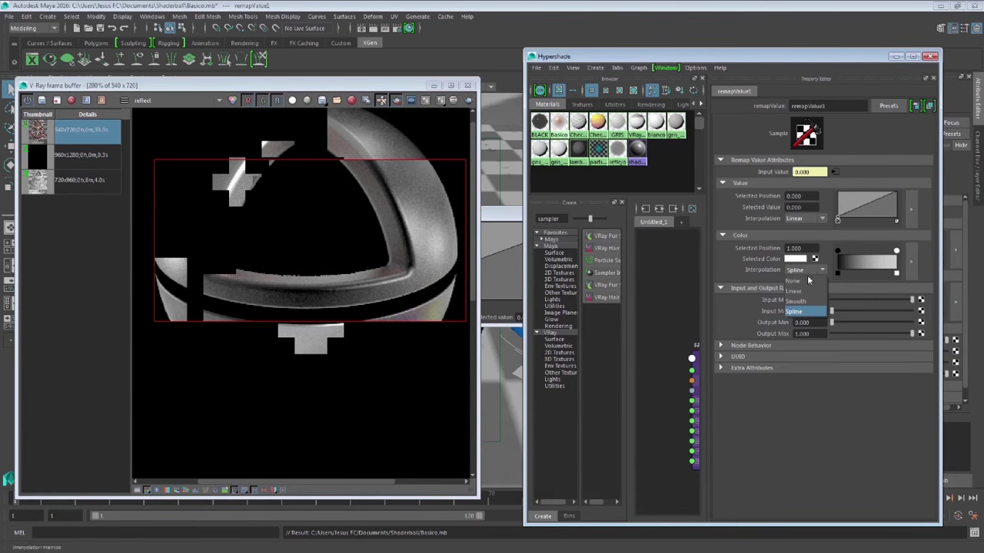
{"action": "left_click", "coordinate": [838, 251]}
{"action": "left_click", "coordinate": [815, 270]}
{"action": "left_click", "coordinate": [807, 311]}
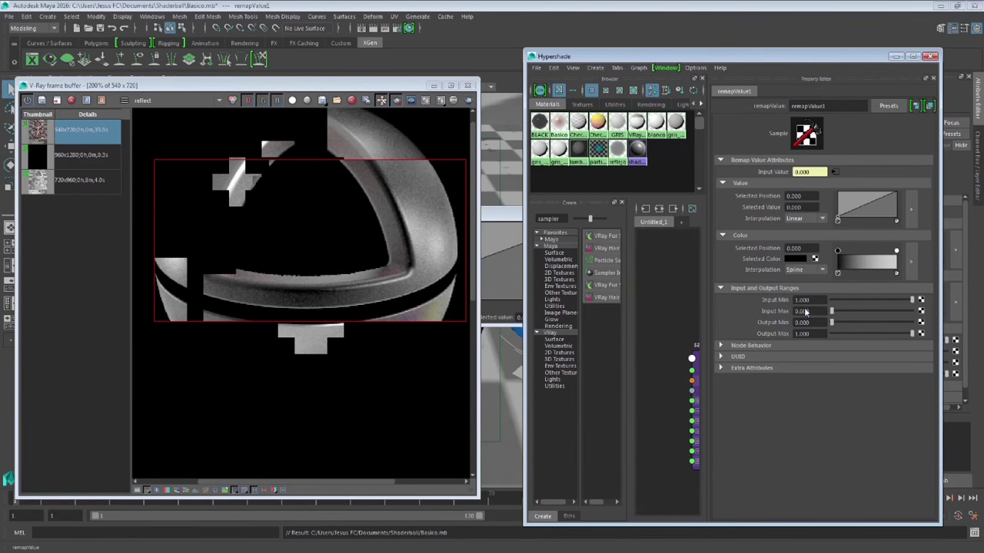
{"action": "left_click", "coordinate": [807, 271]}
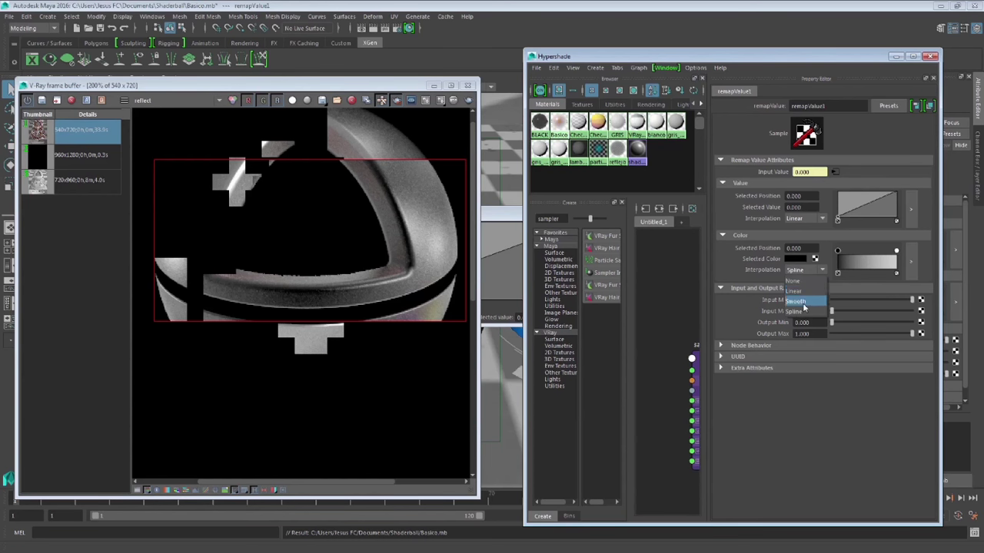
{"action": "left_click", "coordinate": [807, 300]}
{"action": "left_click", "coordinate": [896, 251]}
{"action": "left_click", "coordinate": [807, 271]}
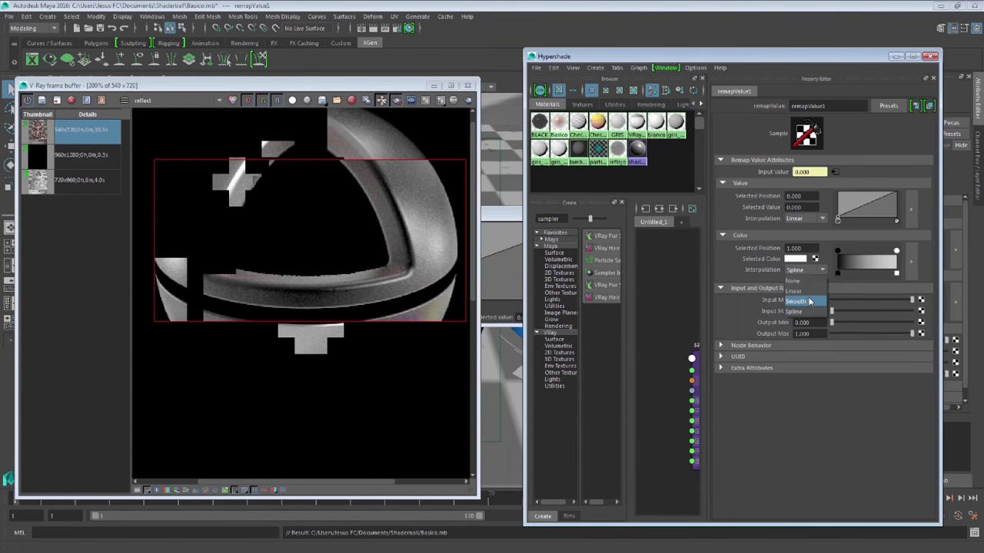
{"action": "left_click", "coordinate": [807, 300]}
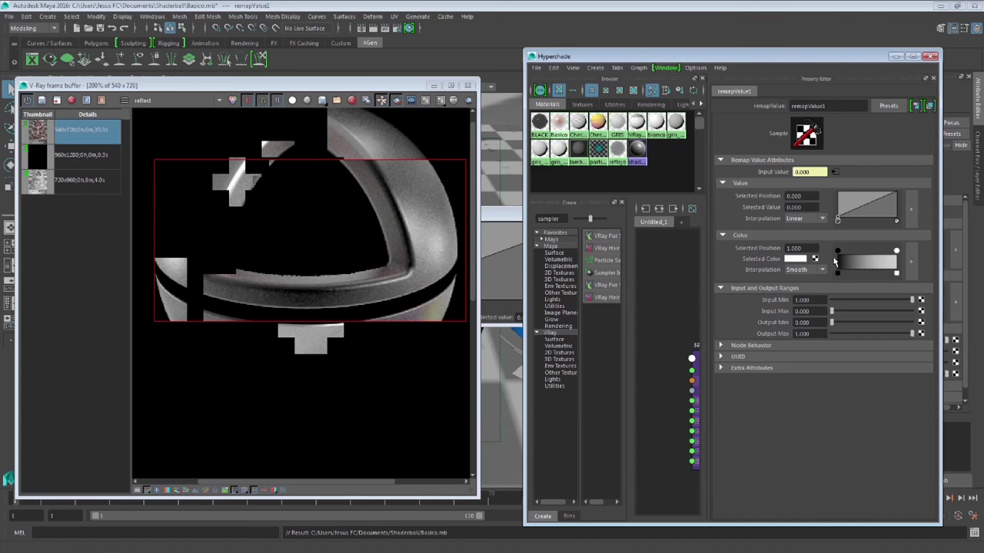
- Test Linear and None interpolation on the ramp ends, settling on Smooth for both
{"action": "left_click", "coordinate": [838, 251]}
{"action": "left_click", "coordinate": [822, 271]}
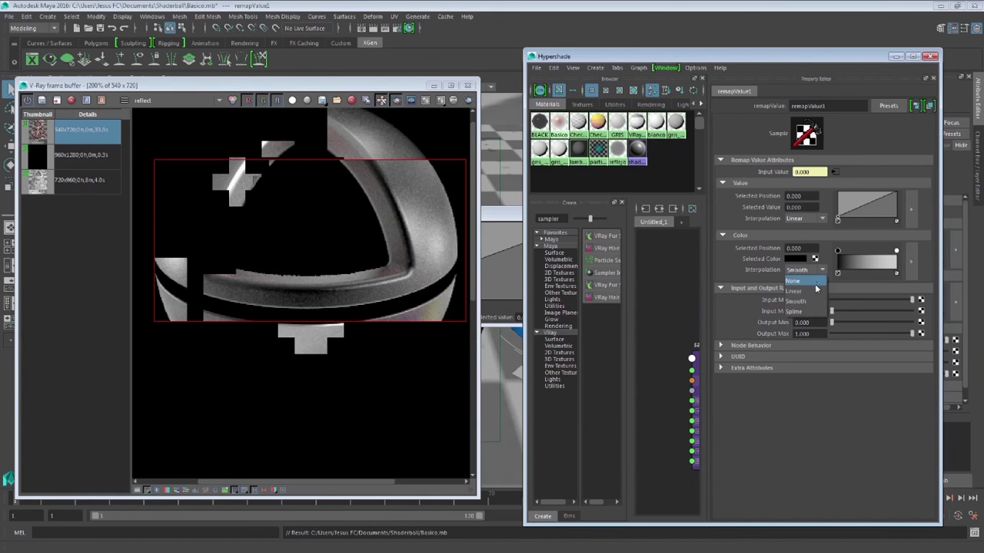
{"action": "left_click", "coordinate": [793, 291]}
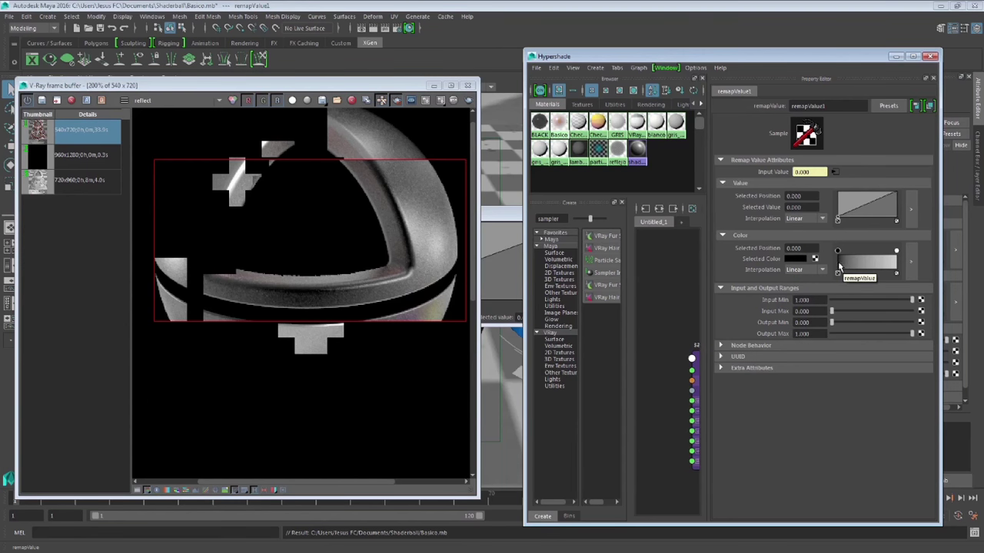
{"action": "left_click", "coordinate": [816, 270]}
{"action": "left_click", "coordinate": [807, 277]}
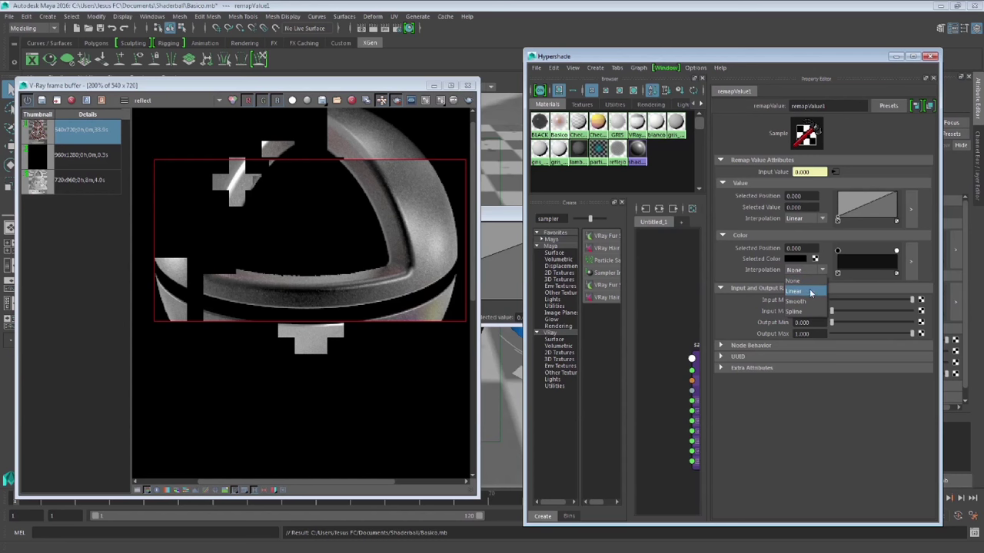
{"action": "left_click", "coordinate": [805, 302]}
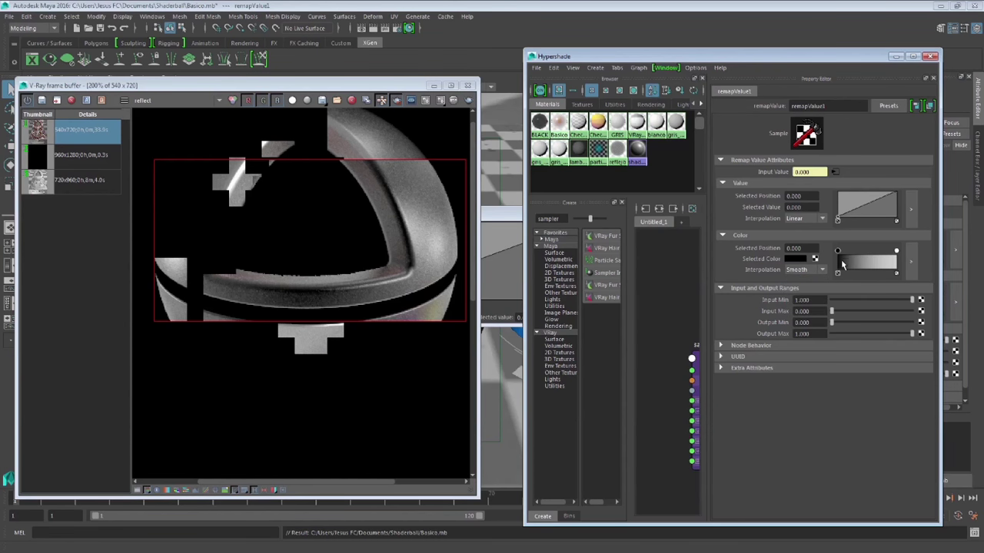
{"action": "left_click", "coordinate": [897, 251]}
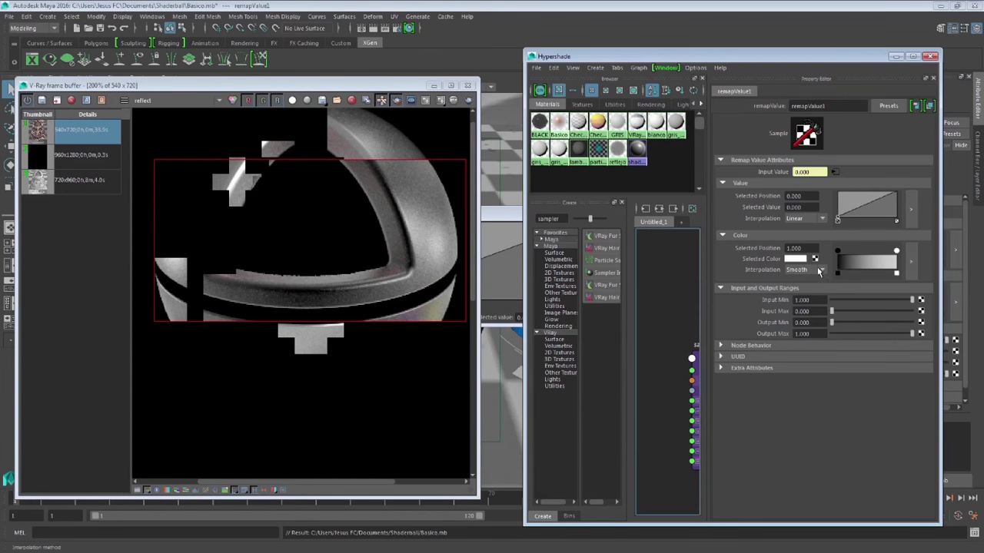
{"action": "left_click", "coordinate": [805, 270]}
{"action": "left_click", "coordinate": [808, 291]}
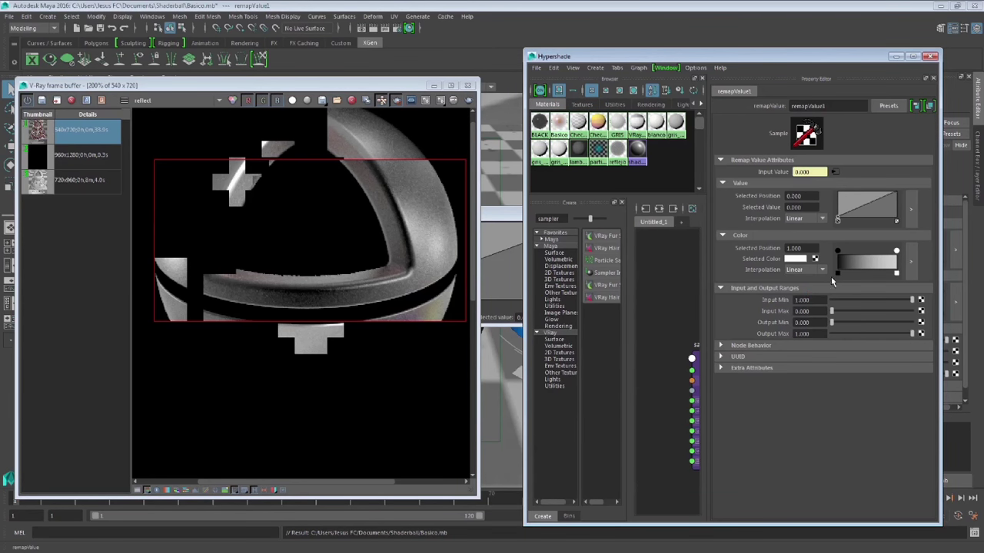
{"action": "left_click", "coordinate": [813, 271]}
{"action": "left_click", "coordinate": [807, 302]}
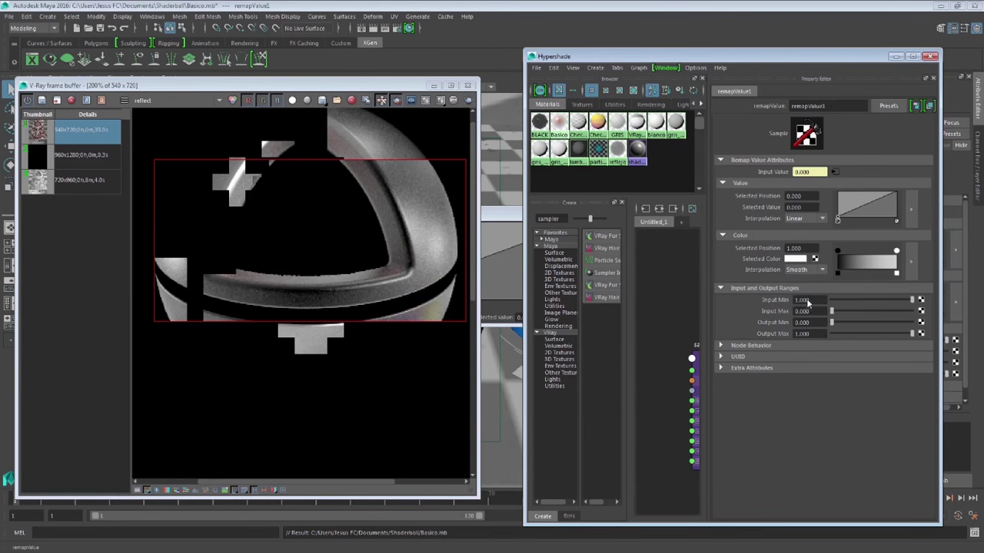
{"action": "left_click", "coordinate": [838, 252]}
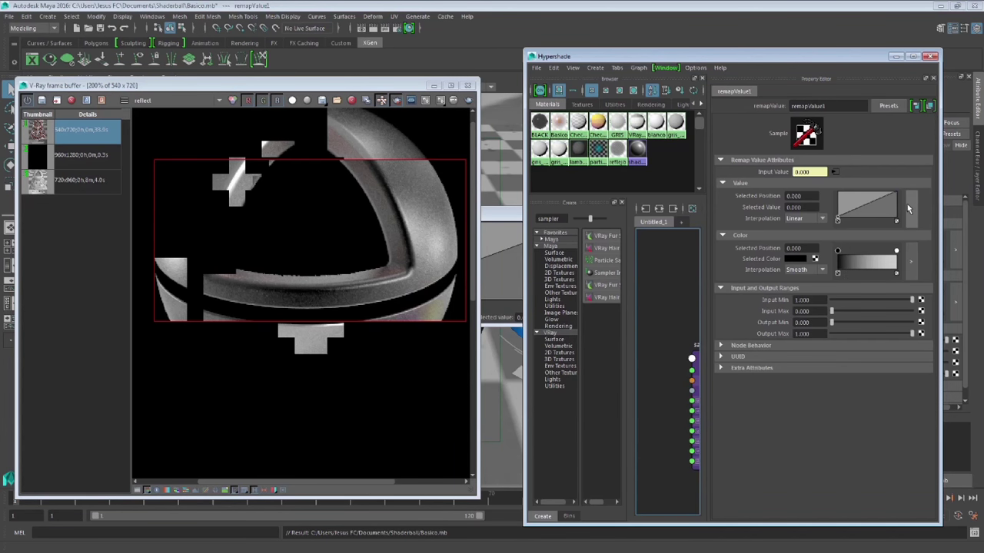
- Maximize the Hypershade window over the render to view the full node network
{"action": "double_click", "coordinate": [648, 62]}
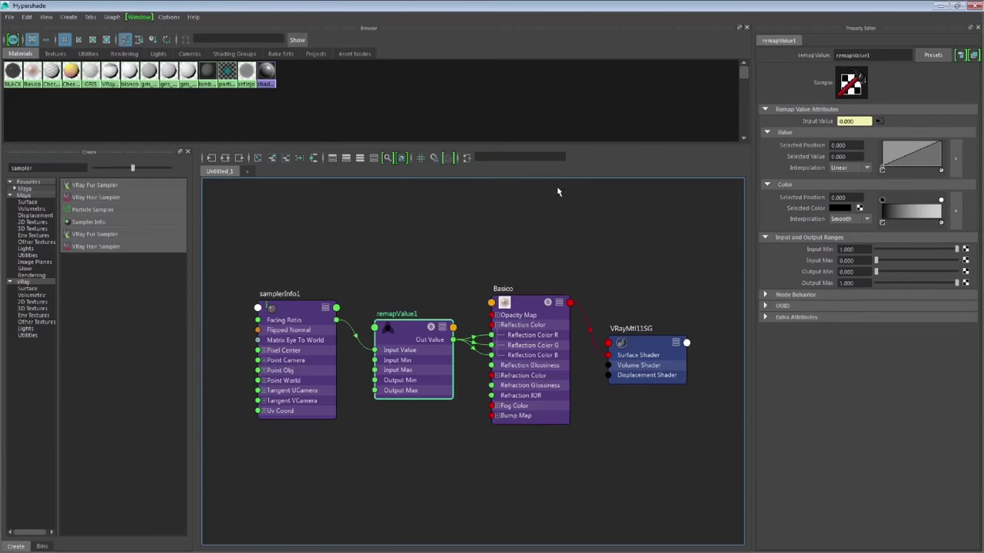
- Open remapValue1's enlarged Value curve editor and raise the curve's start point to 0.052
{"action": "left_click", "coordinate": [955, 158]}
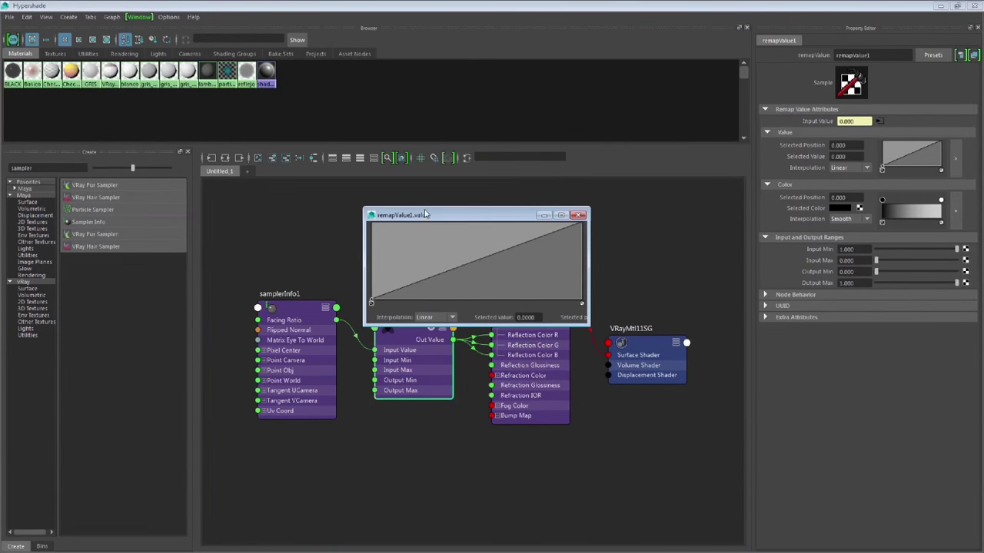
{"action": "left_click_drag", "start_coordinate": [427, 214], "coordinate": [354, 136]}
{"action": "mouse_move", "coordinate": [290, 248]}
{"action": "left_mouse_down"}
{"action": "mouse_move", "coordinate": [172, 308]}
{"action": "mouse_move", "coordinate": [143, 309]}
{"action": "left_mouse_up"}
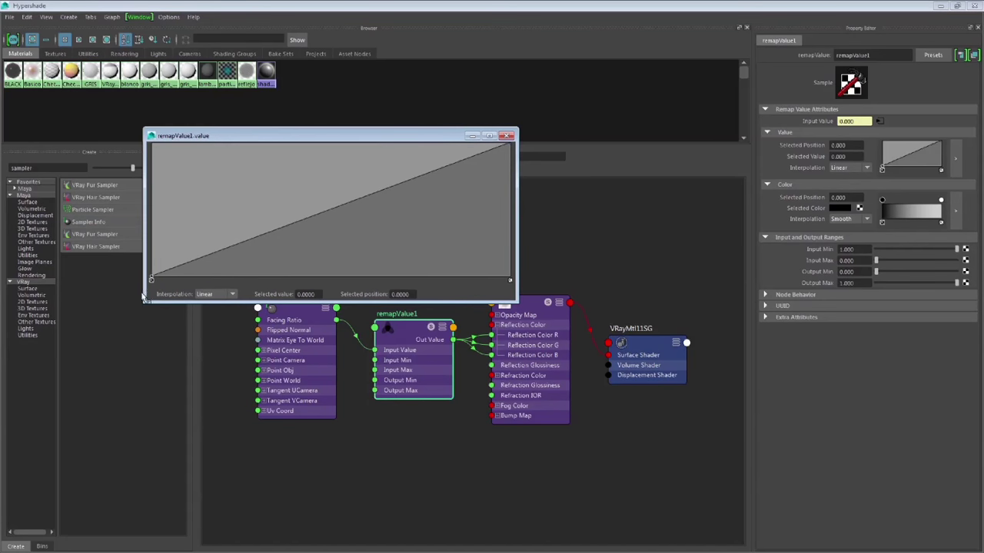
{"action": "left_click_drag", "start_coordinate": [258, 140], "coordinate": [335, 115]}
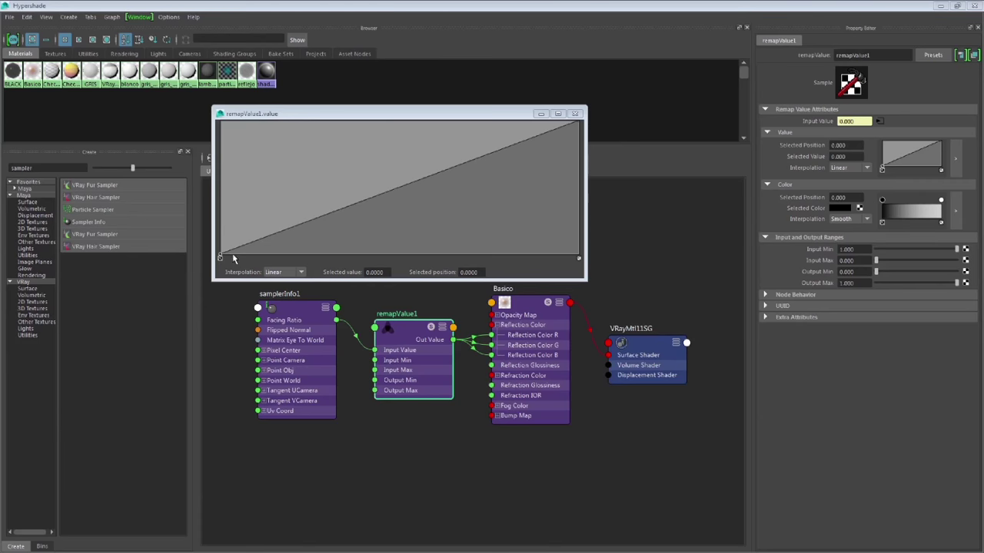
{"action": "left_click_drag", "start_coordinate": [220, 257], "coordinate": [220, 241]}
{"action": "type", "text": "0.01"}
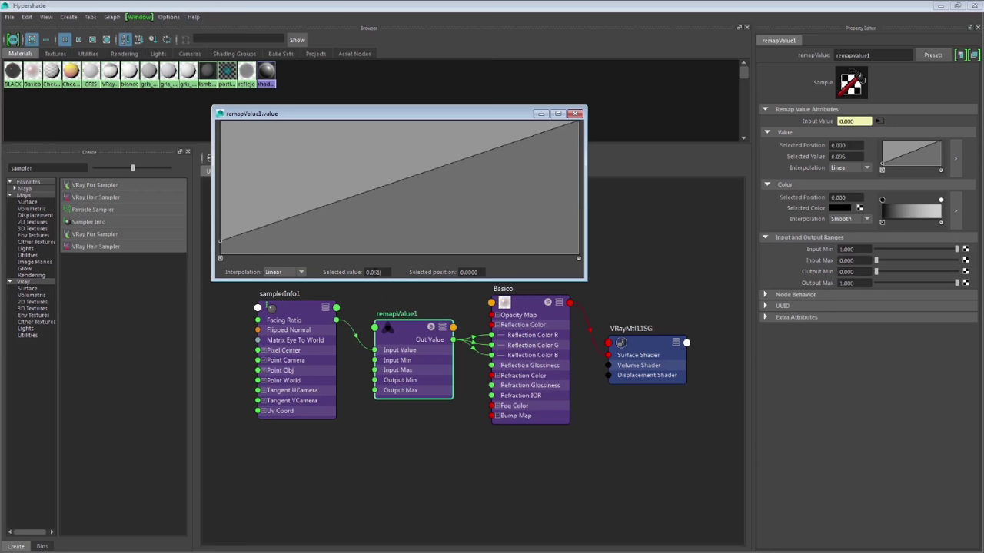
{"action": "type", "text": "2"}
{"action": "key", "text": "Return"}
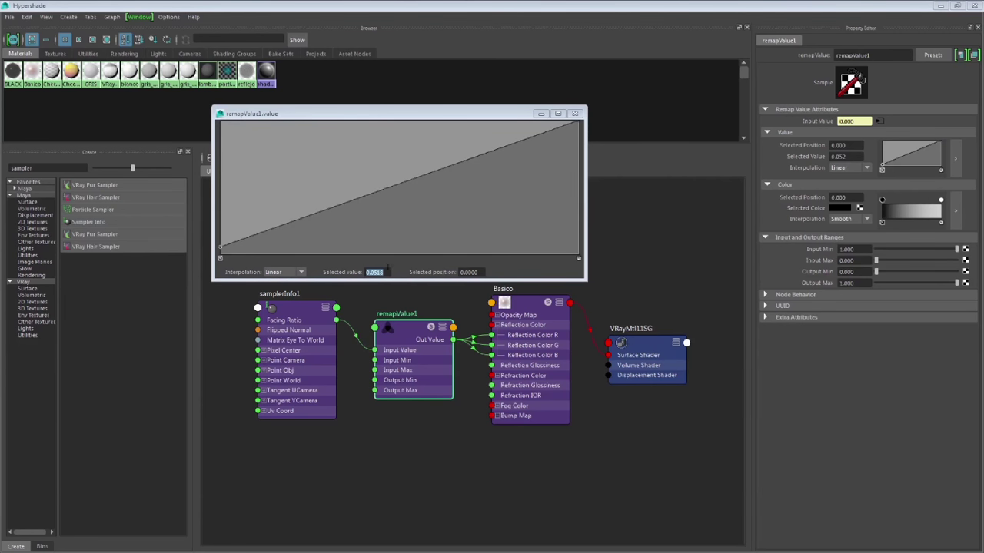
- Move the middle curve point to position 0.5 with value 0.0118
{"action": "left_click", "coordinate": [468, 272]}
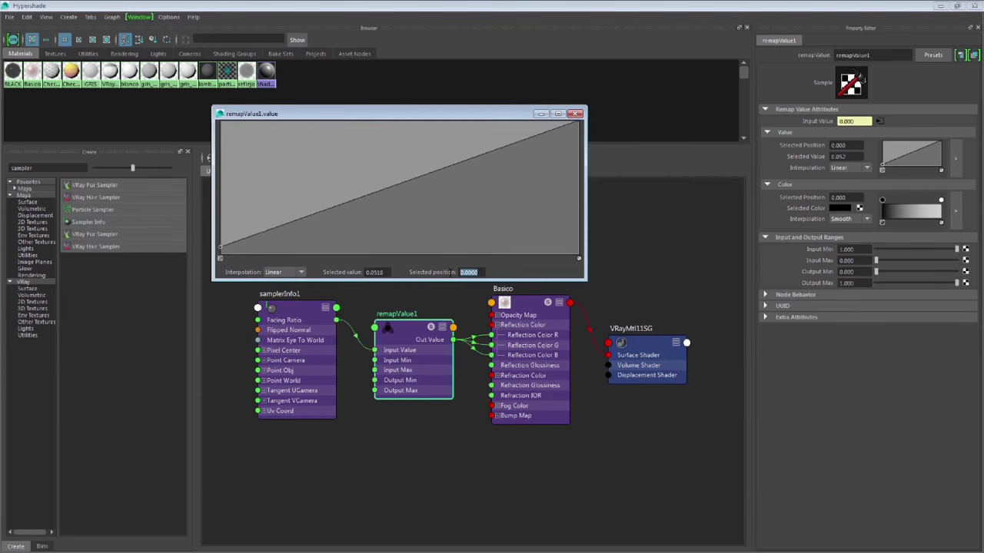
{"action": "type", "text": "5"}
{"action": "key", "text": "Return"}
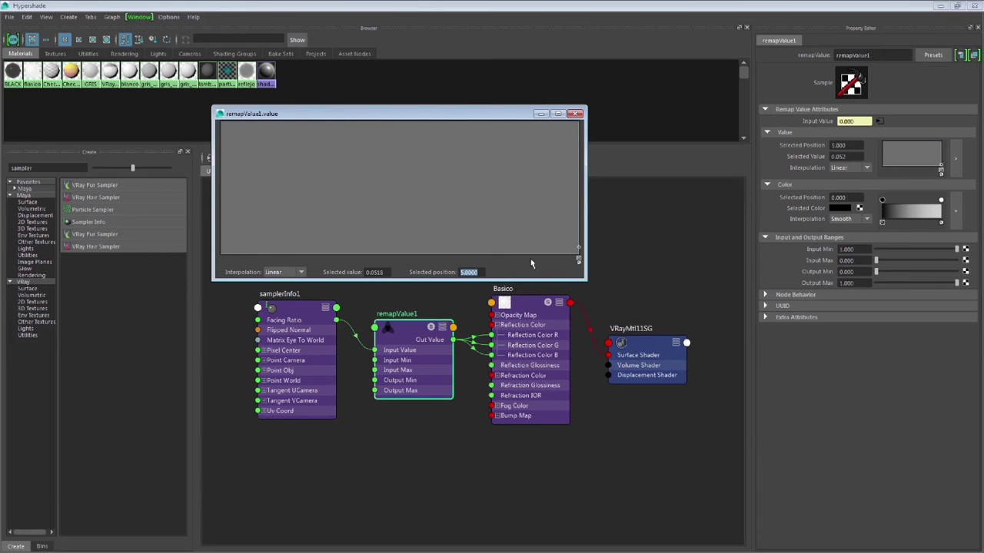
{"action": "type", "text": "0.5"}
{"action": "key", "text": "Return"}
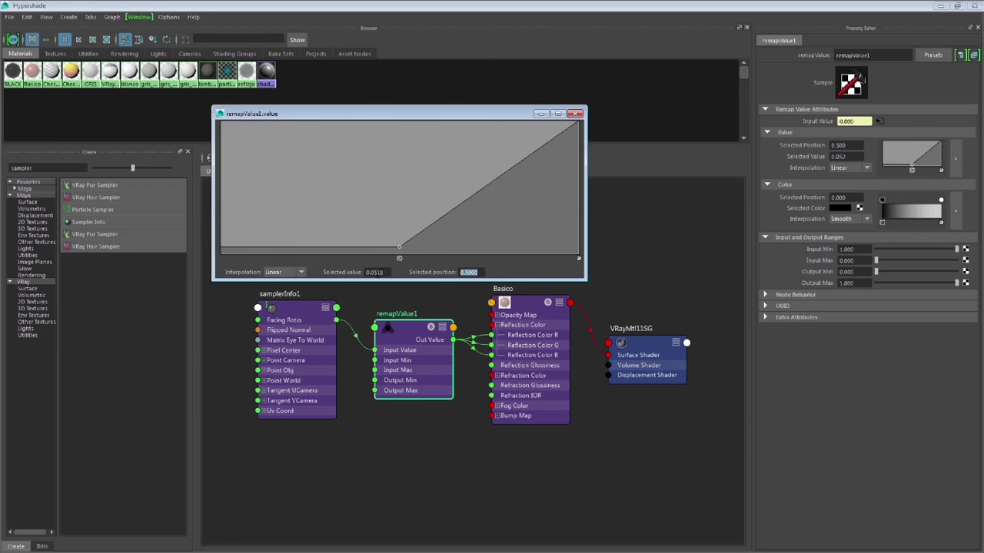
{"action": "left_click", "coordinate": [378, 272]}
{"action": "key", "text": "Return"}
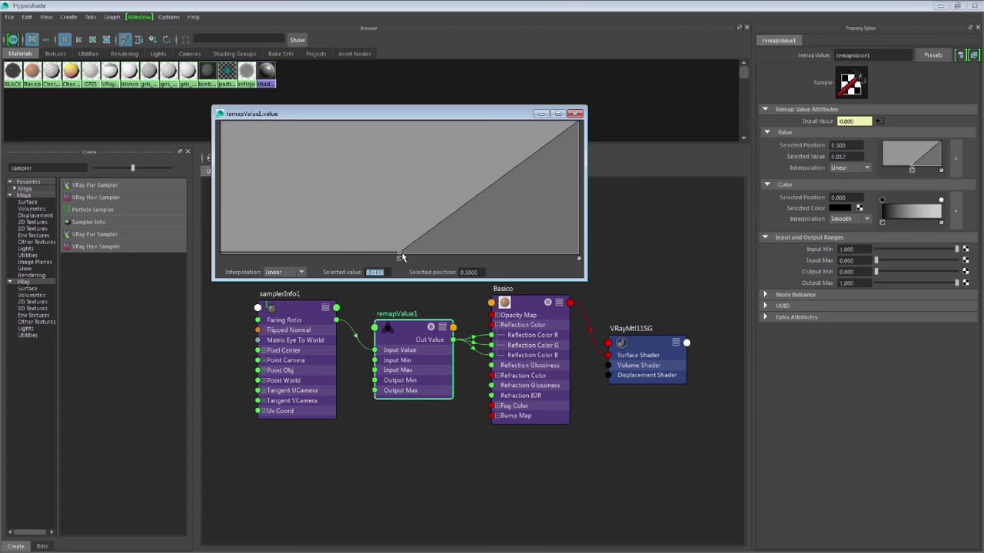
- Set the curve's starting point value to 0.0518
{"action": "left_click", "coordinate": [220, 258]}
{"action": "left_click_drag", "start_coordinate": [221, 257], "coordinate": [221, 256]}
{"action": "type", "text": "1"}
{"action": "key", "text": "Return"}
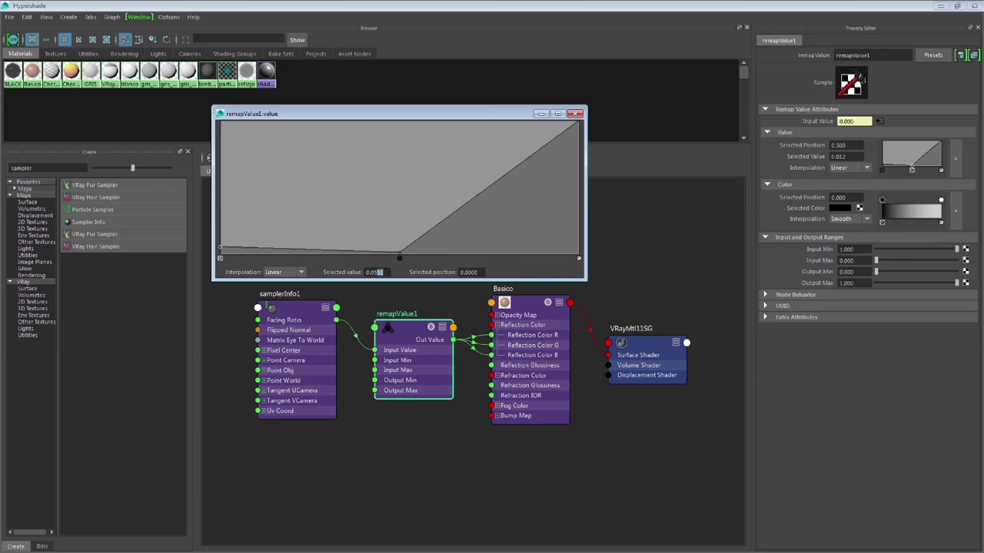
{"action": "type", "text": "18"}
{"action": "key", "text": "Return"}
- Set the middle point's interpolation to Smooth for an S-shaped rise
{"action": "left_click", "coordinate": [400, 253]}
{"action": "left_click", "coordinate": [300, 273]}
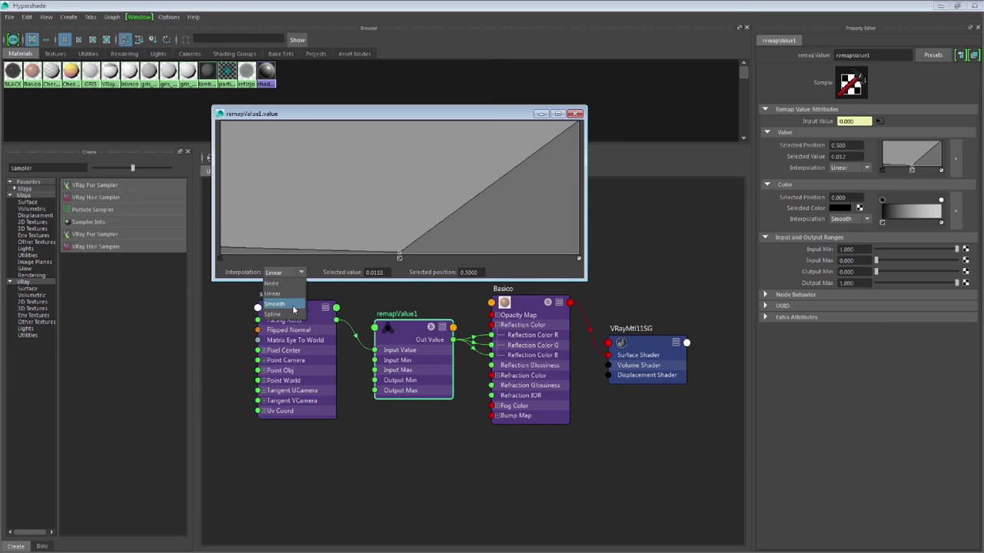
{"action": "left_click", "coordinate": [293, 307]}
{"action": "left_click", "coordinate": [221, 249]}
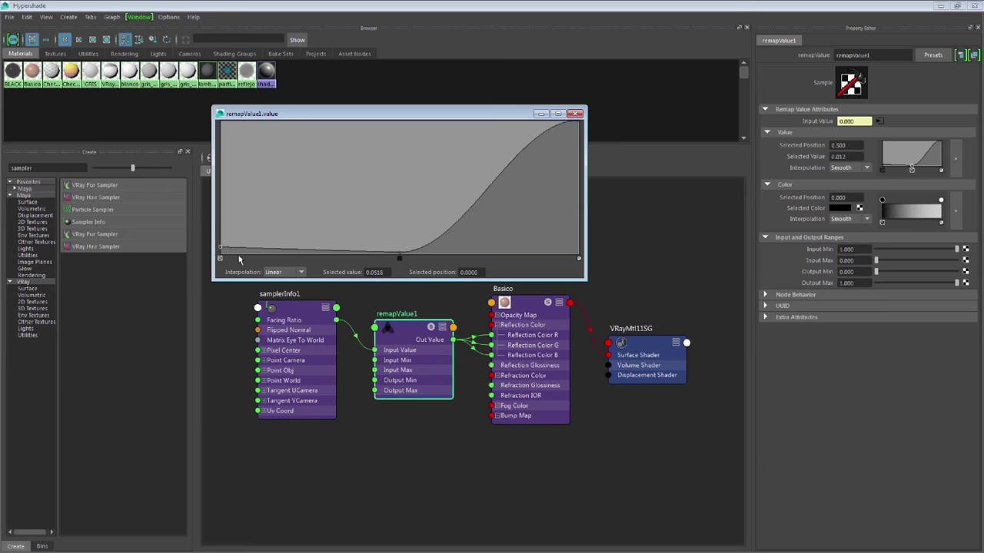
{"action": "left_click", "coordinate": [285, 281]}
- Reopen the enlarged remapValue1 curve editor and set the starting point's interpolation to Smooth
{"action": "left_click", "coordinate": [407, 329]}
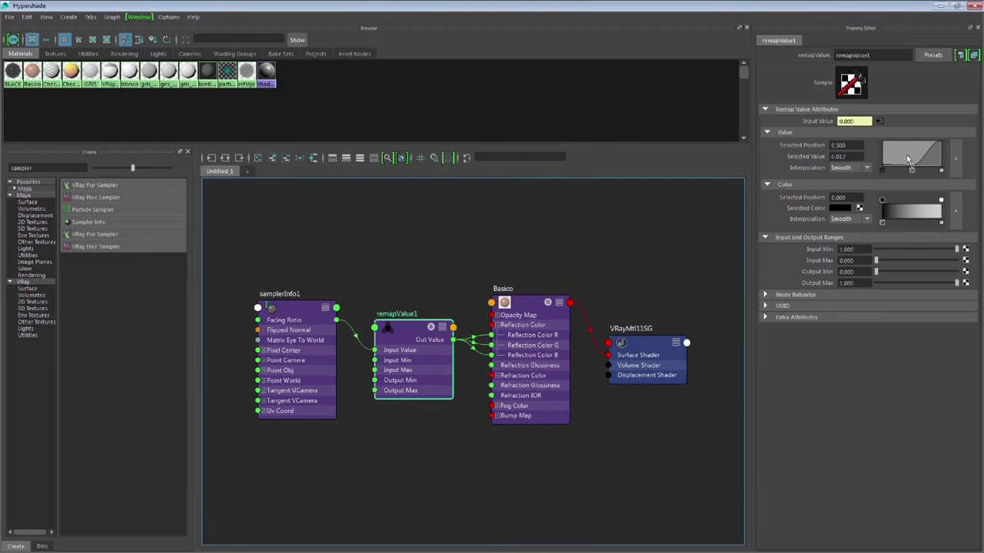
{"action": "left_click", "coordinate": [955, 159]}
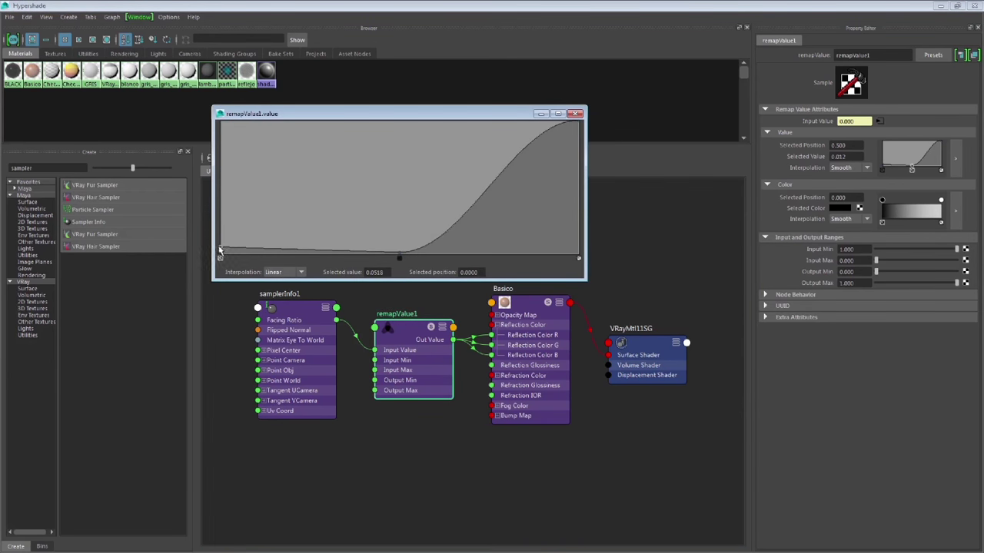
{"action": "left_click", "coordinate": [291, 271]}
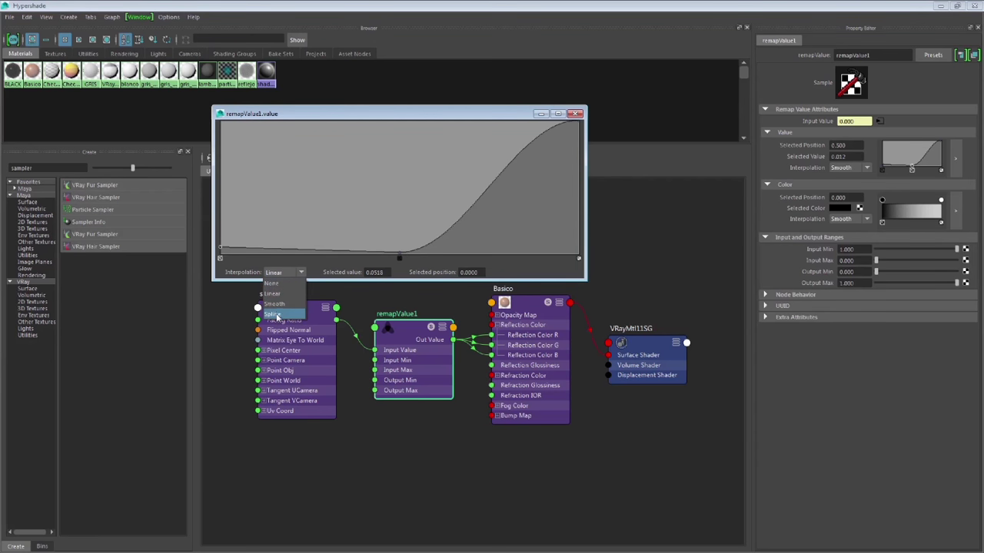
{"action": "left_click", "coordinate": [276, 315]}
{"action": "left_click", "coordinate": [284, 273]}
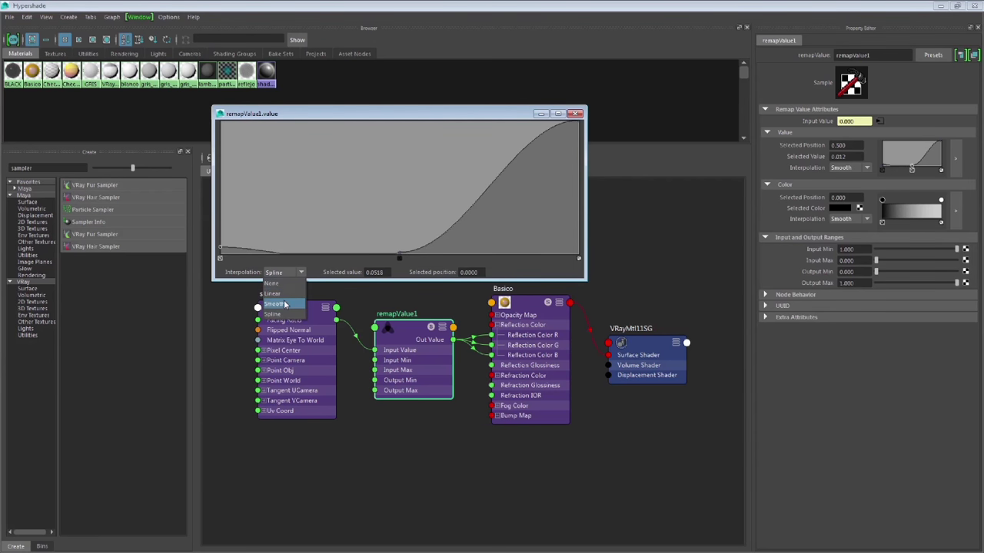
{"action": "left_click", "coordinate": [276, 304]}
{"action": "left_click", "coordinate": [288, 274]}
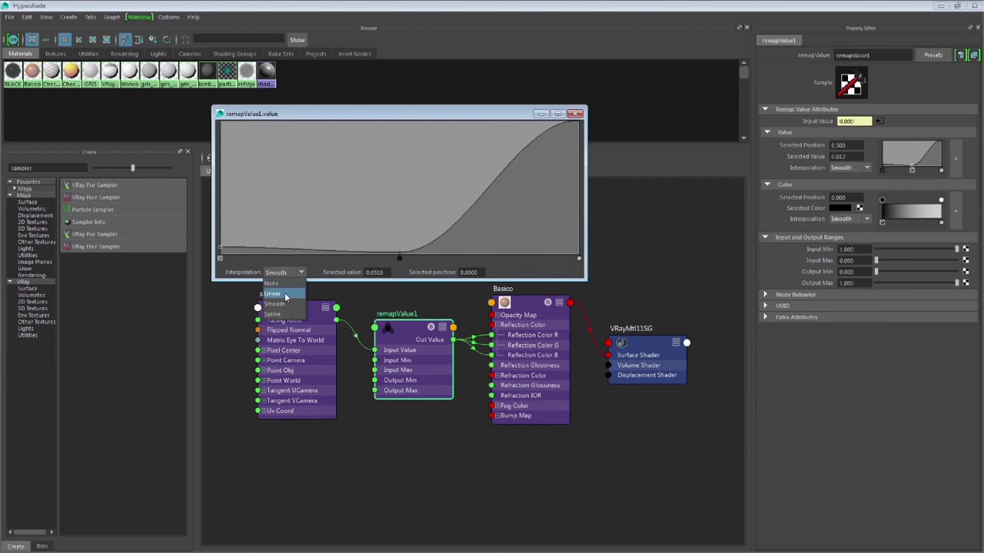
{"action": "left_click", "coordinate": [390, 115]}
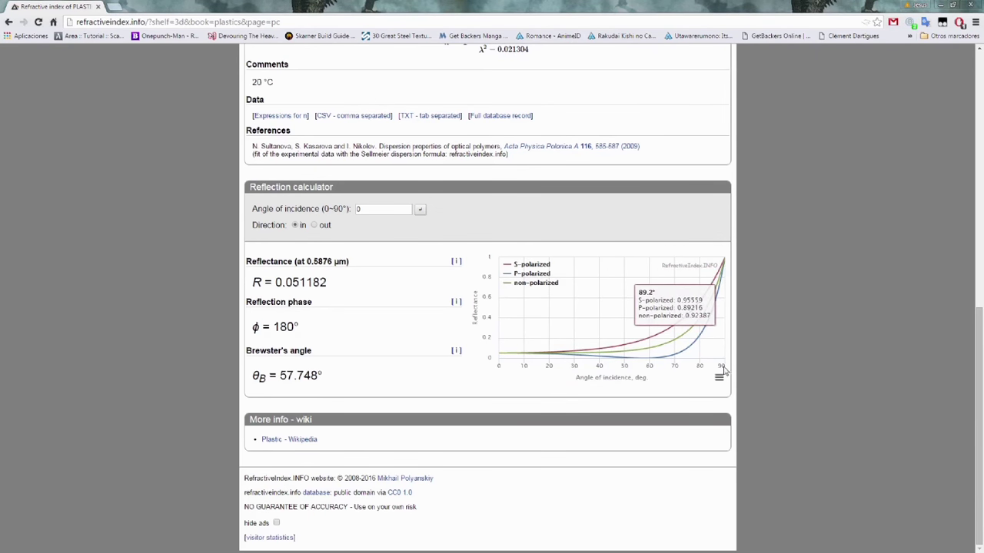
{"action": "mouse_move", "coordinate": [720, 366]}
{"action": "key", "text": "alt+Tab"}
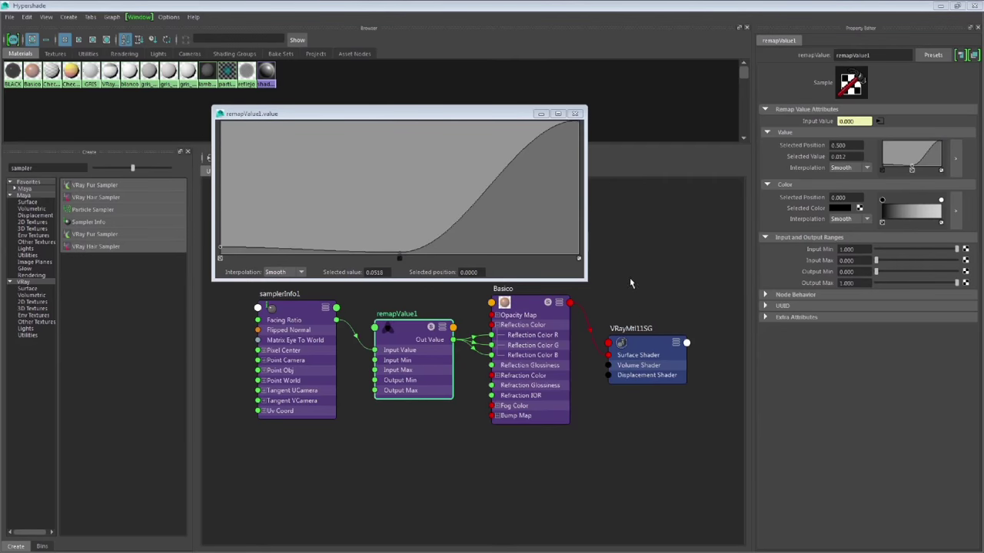
{"action": "left_click", "coordinate": [580, 124]}
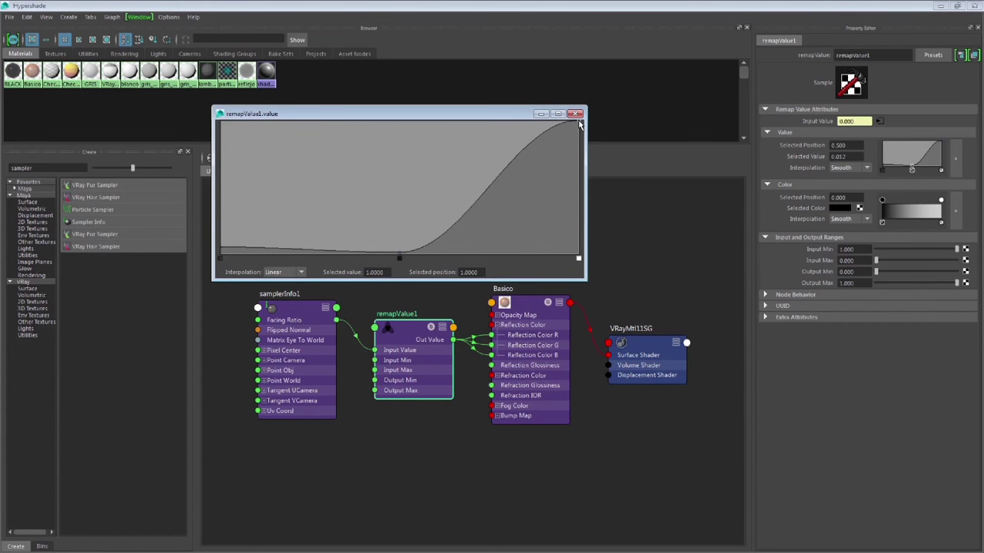
{"action": "double_click", "coordinate": [377, 272]}
{"action": "key", "text": "Tab"}
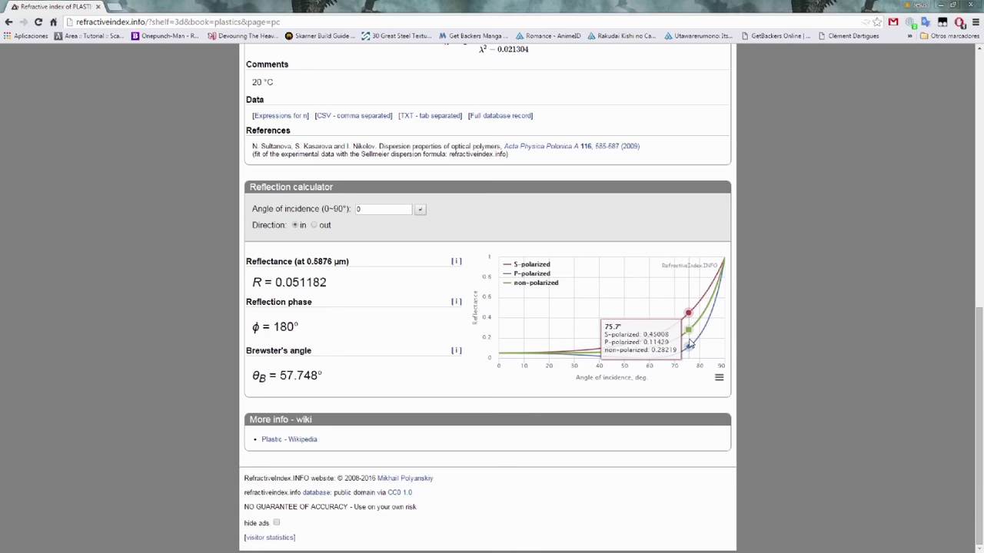
{"action": "key", "text": "alt+Tab"}
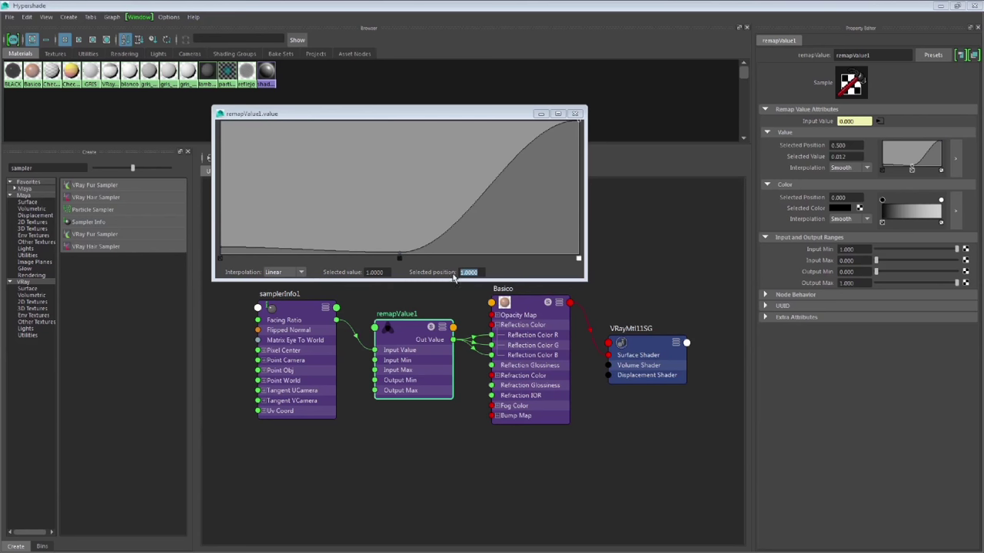
- Add a point on the rising curve and set its value to 0.12
{"action": "left_click", "coordinate": [501, 182]}
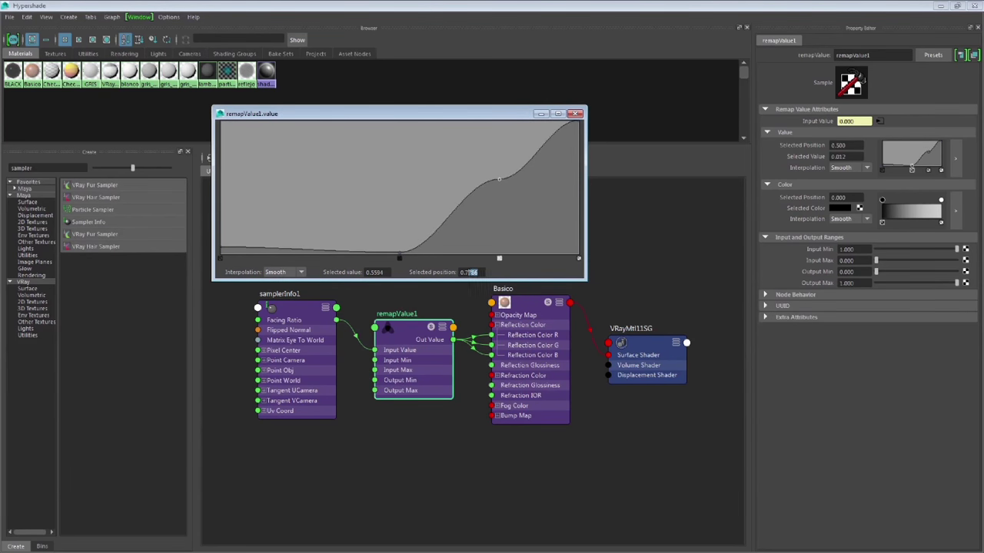
{"action": "left_click_drag", "start_coordinate": [478, 272], "coordinate": [467, 272]}
{"action": "key", "text": "BackSpace"}
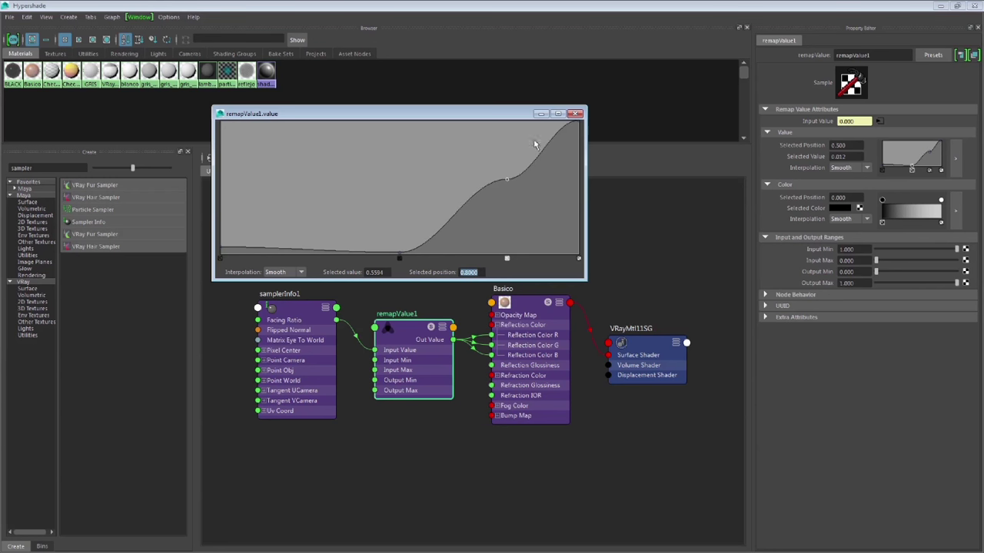
{"action": "double_click", "coordinate": [375, 273]}
{"action": "type", "text": "0.12"}
{"action": "key", "text": "Return"}
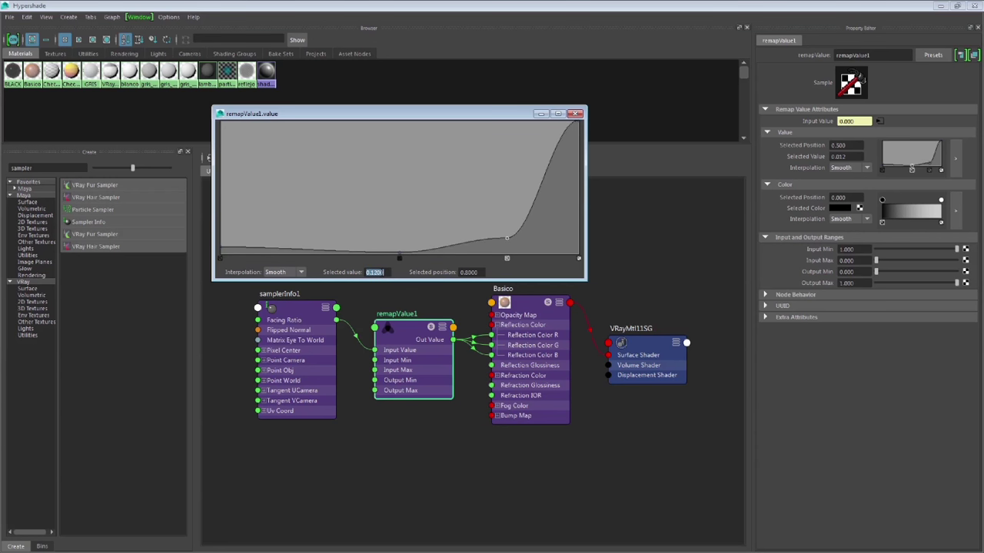
- Try Spline and Linear on the point, nudge it, and settle on Smooth interpolation
{"action": "left_click", "coordinate": [286, 272]}
{"action": "left_click", "coordinate": [283, 317]}
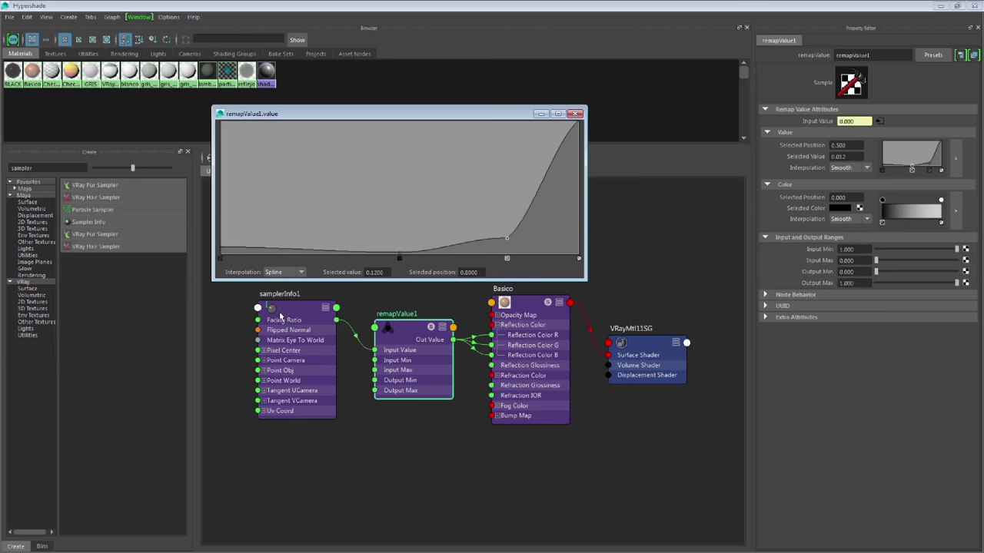
{"action": "left_click", "coordinate": [292, 273]}
{"action": "left_click", "coordinate": [284, 290]}
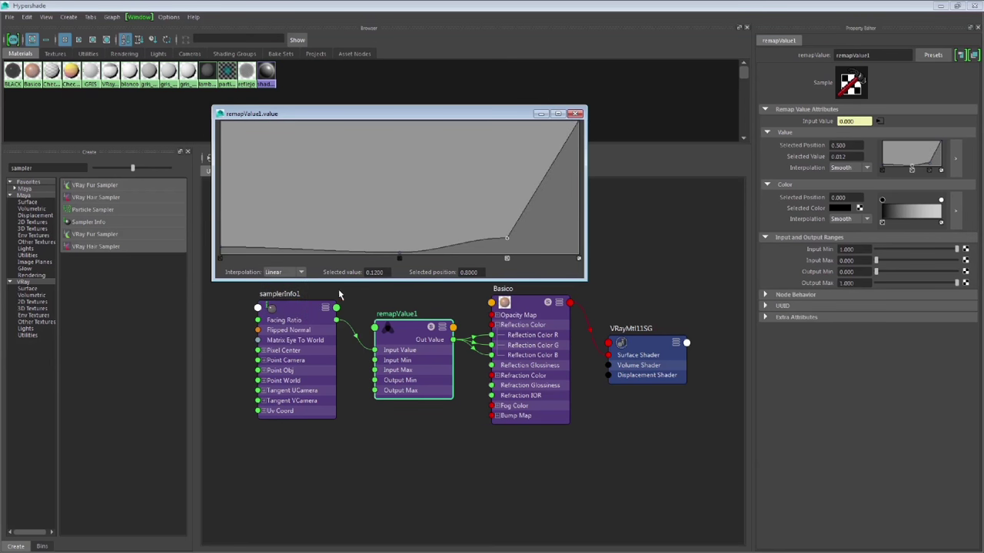
{"action": "left_click_drag", "start_coordinate": [500, 244], "coordinate": [504, 234]}
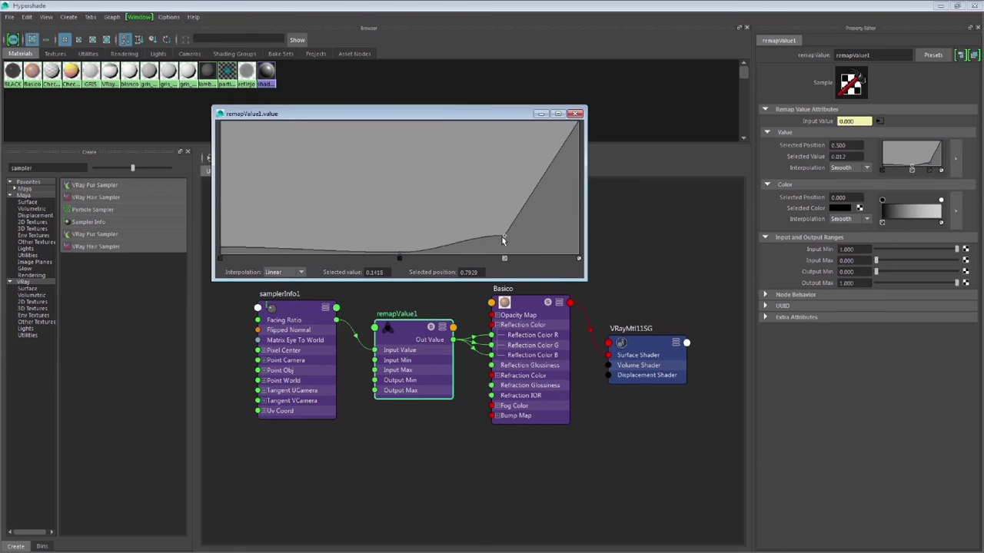
{"action": "left_click", "coordinate": [289, 274]}
{"action": "left_click", "coordinate": [280, 300]}
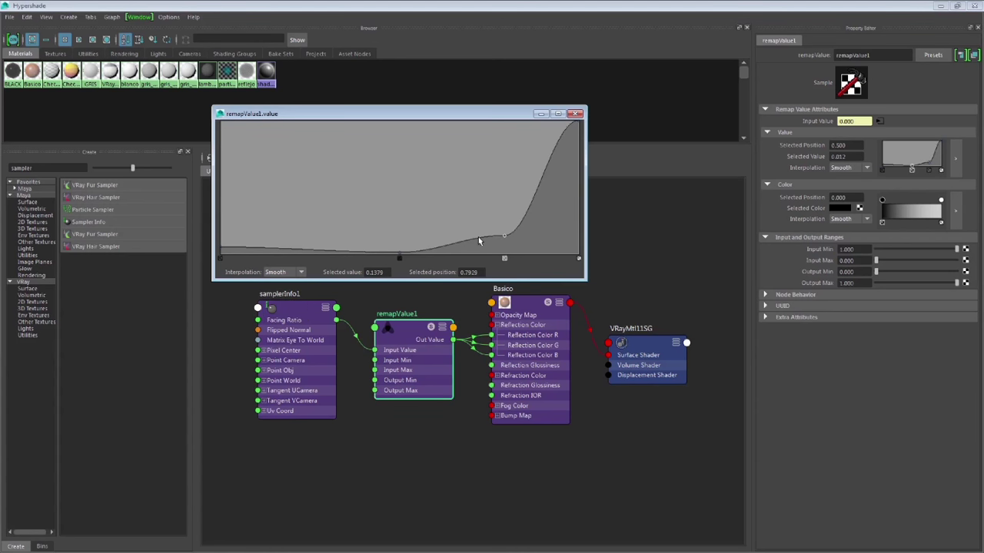
- Add a linear point near 0.68 and make the 0.5 midpoint linear
{"action": "left_click", "coordinate": [464, 246]}
{"action": "left_click", "coordinate": [288, 273]}
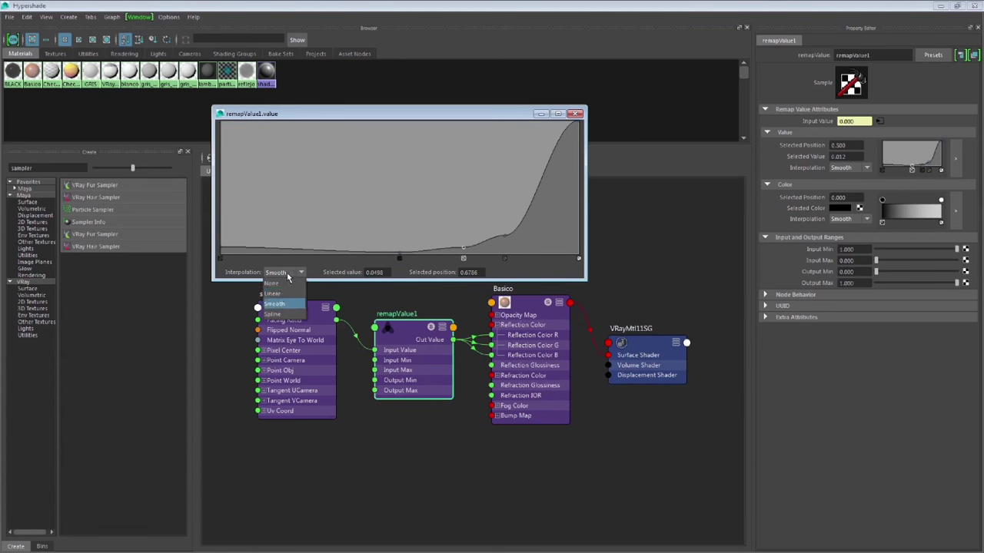
{"action": "left_click", "coordinate": [281, 293]}
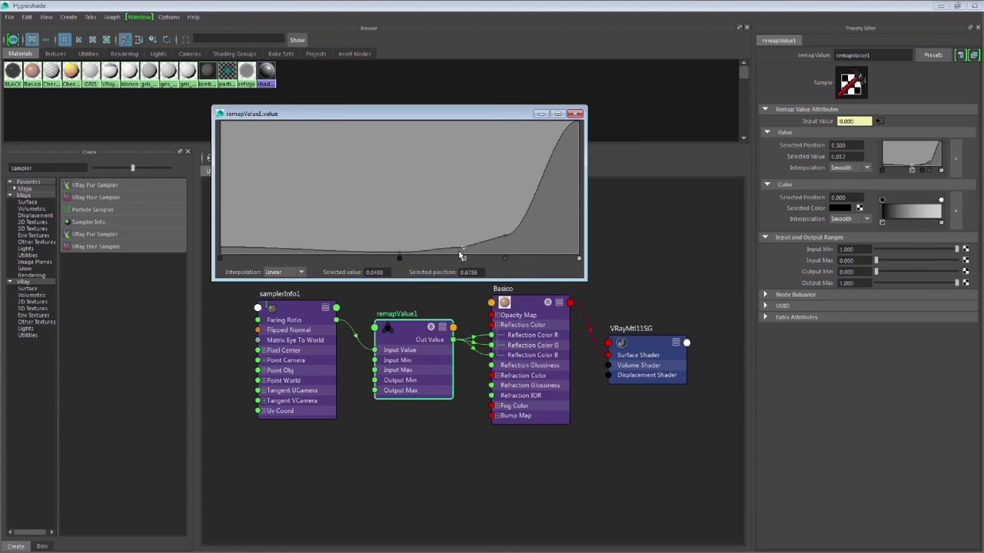
{"action": "left_click", "coordinate": [400, 257]}
{"action": "left_click", "coordinate": [291, 272]}
{"action": "left_click", "coordinate": [280, 293]}
- Add a Spline point, move it to about 0.69, and delete the extra point near 0.8
{"action": "left_click", "coordinate": [453, 252]}
{"action": "left_click", "coordinate": [291, 272]}
{"action": "left_click", "coordinate": [299, 293]}
{"action": "left_click", "coordinate": [294, 272]}
{"action": "left_click", "coordinate": [281, 315]}
{"action": "left_click_drag", "start_coordinate": [454, 253], "coordinate": [507, 243]}
{"action": "left_click", "coordinate": [505, 259]}
- Set the top-right endpoint's interpolation to Spline, then Smooth
{"action": "left_click", "coordinate": [580, 124]}
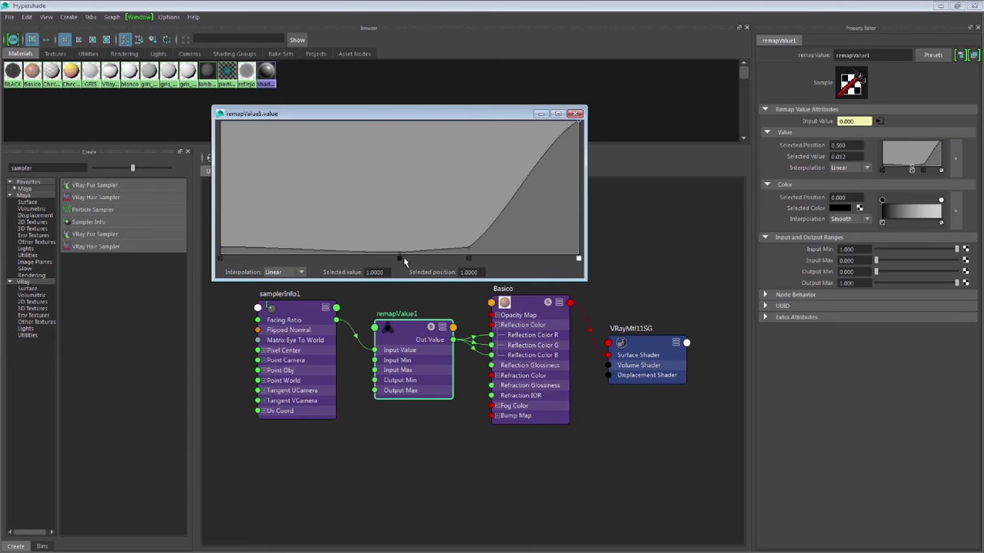
{"action": "left_click", "coordinate": [286, 272]}
{"action": "left_click", "coordinate": [283, 311]}
{"action": "left_click", "coordinate": [296, 271]}
{"action": "left_click", "coordinate": [288, 304]}
- Add a curve point at position 0.8 with value 0.18
{"action": "mouse_move", "coordinate": [554, 151]}
{"action": "left_mouse_down"}
{"action": "mouse_move", "coordinate": [555, 186]}
{"action": "mouse_move", "coordinate": [564, 159]}
{"action": "left_mouse_up"}
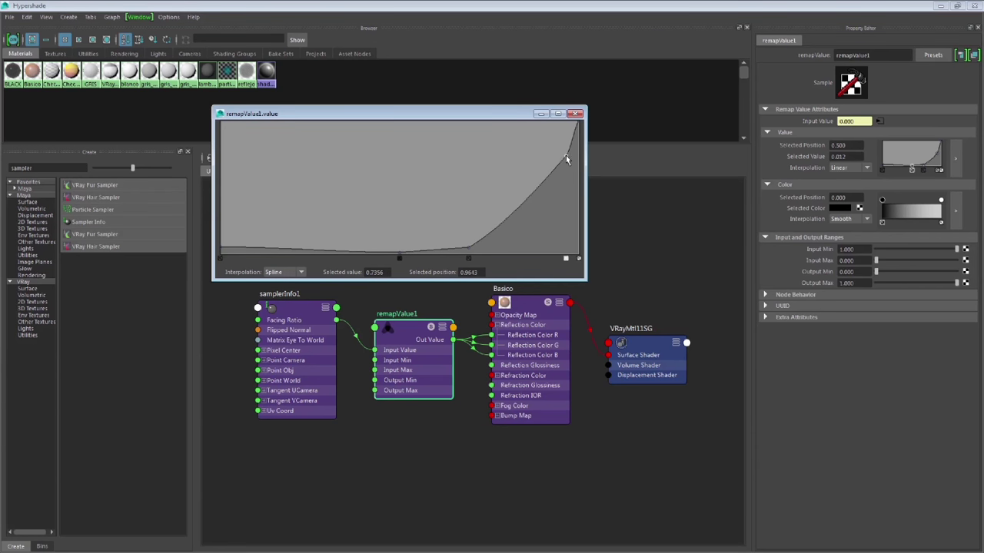
{"action": "left_click", "coordinate": [524, 213]}
{"action": "left_click_drag", "start_coordinate": [524, 214], "coordinate": [524, 217]}
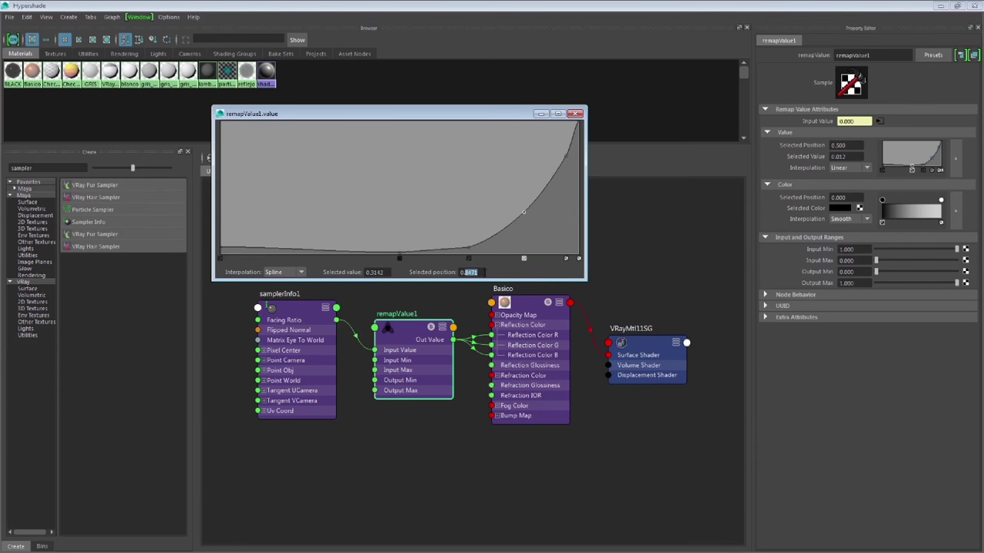
{"action": "type", "text": "0.83"}
{"action": "key", "text": "Return"}
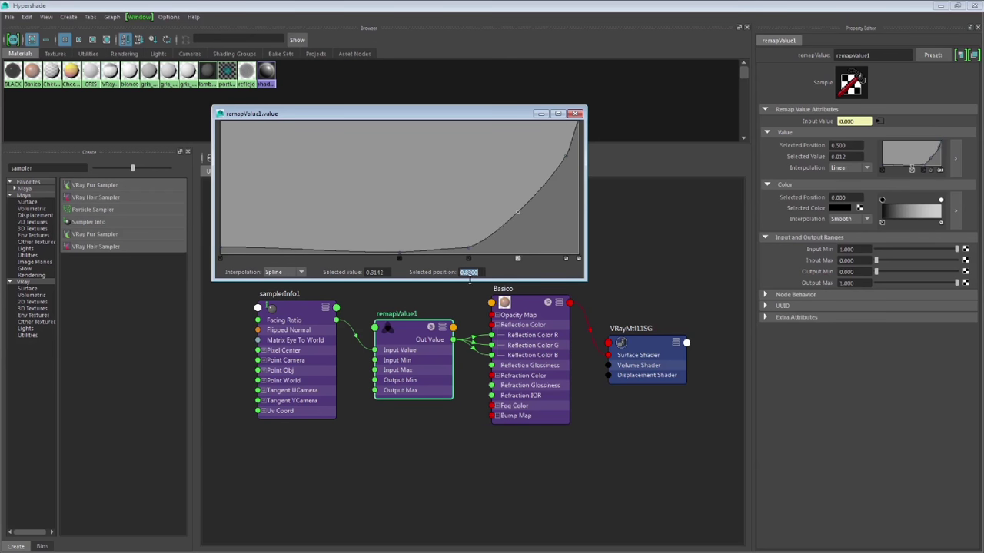
{"action": "type", "text": "0.8"}
{"action": "key", "text": "Return"}
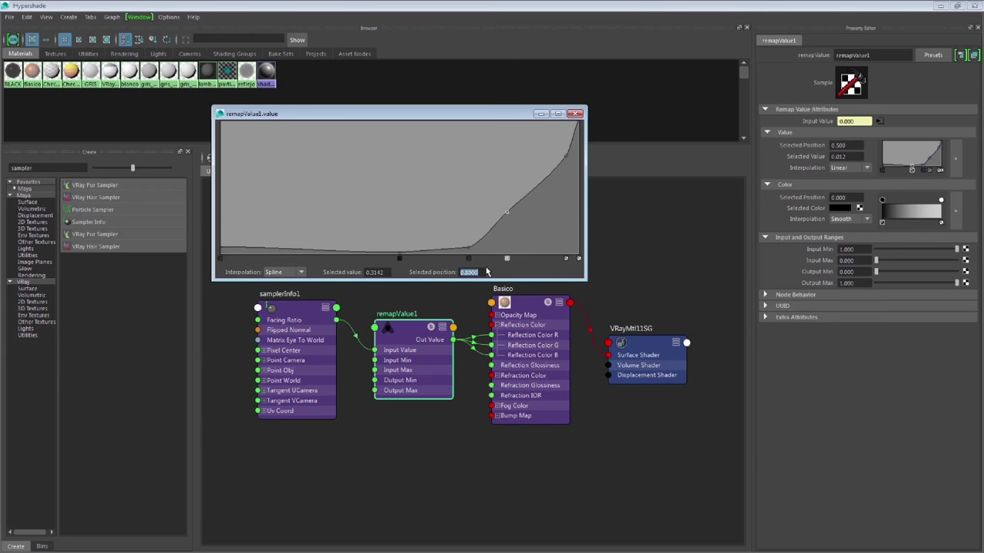
{"action": "left_click", "coordinate": [377, 272]}
{"action": "type", "text": "0.18"}
{"action": "key", "text": "Return"}
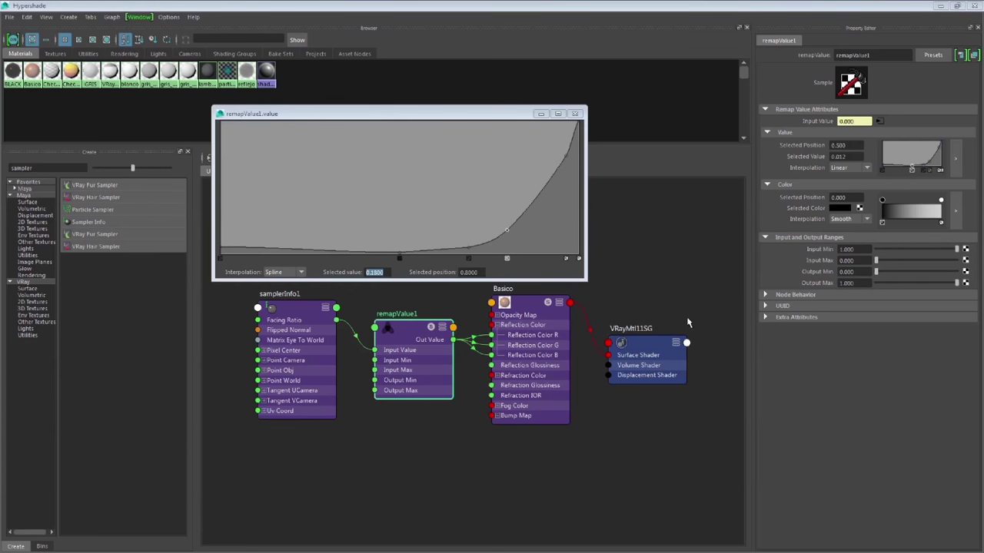
- Set the point at position 0.83 to value 0.24
{"action": "left_click_drag", "start_coordinate": [372, 273], "coordinate": [408, 274]}
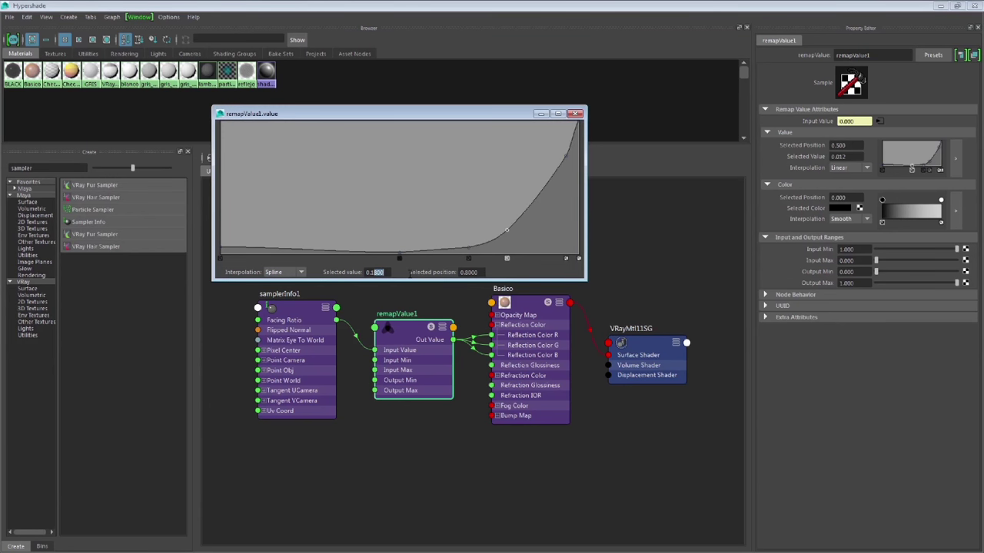
{"action": "type", "text": "2"}
{"action": "key", "text": "Return"}
{"action": "left_click_drag", "start_coordinate": [507, 244], "coordinate": [515, 226]}
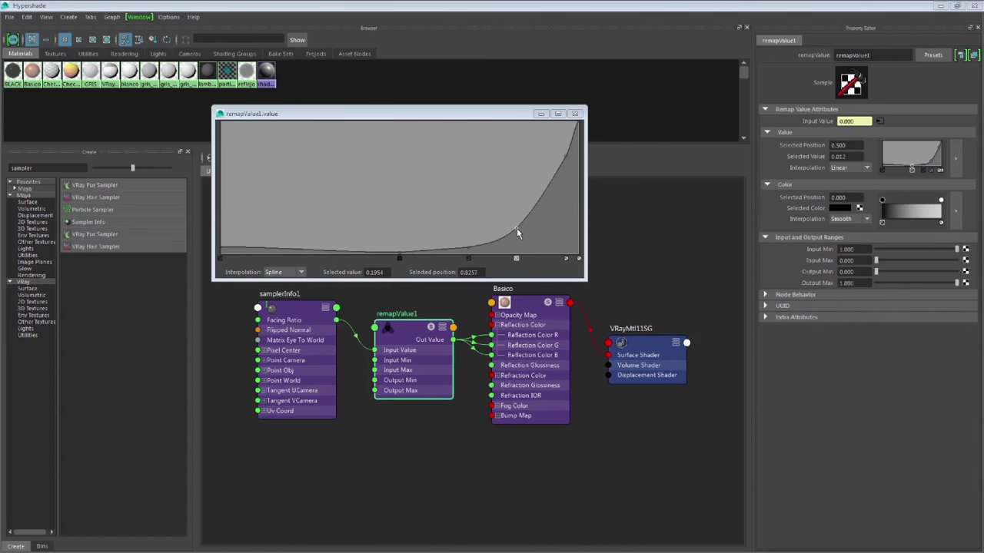
{"action": "left_click_drag", "start_coordinate": [478, 273], "coordinate": [469, 272]}
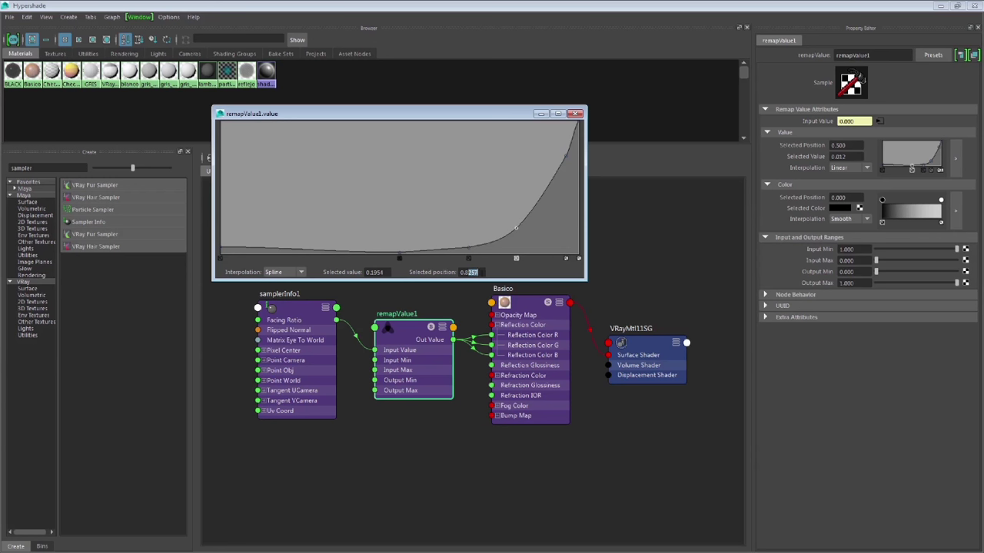
{"action": "type", "text": "0.83"}
{"action": "key", "text": "Return"}
{"action": "double_click", "coordinate": [375, 272]}
{"action": "type", "text": "0.24"}
{"action": "key", "text": "Return"}
- Adjust the upper point near 0.96 and set its value to 0.509
{"action": "left_click", "coordinate": [565, 159]}
{"action": "left_click_drag", "start_coordinate": [564, 159], "coordinate": [565, 157]}
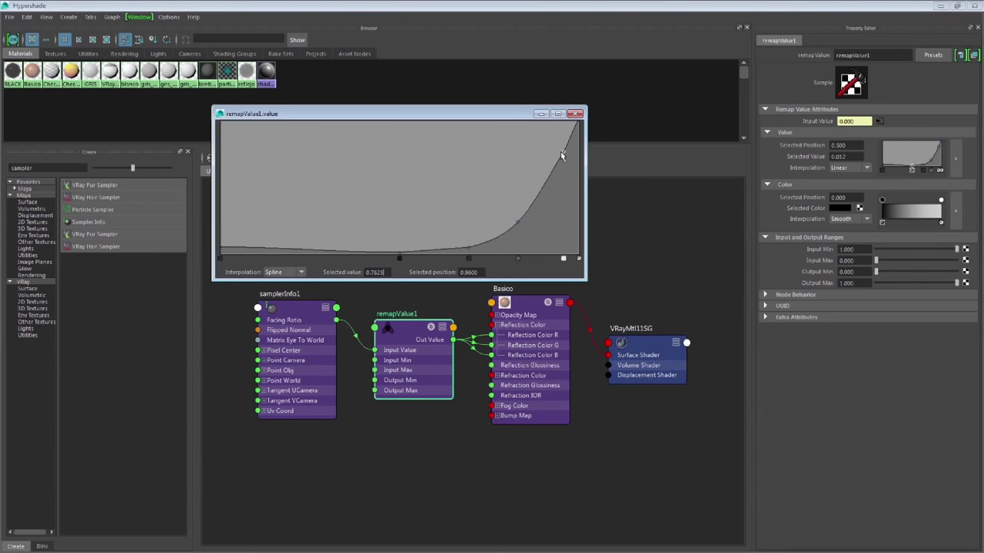
{"action": "left_click_drag", "start_coordinate": [561, 151], "coordinate": [552, 175]}
{"action": "double_click", "coordinate": [379, 272]}
{"action": "type", "text": "90"}
{"action": "key", "text": "Return"}
- Add curve points near positions 0.98 and 0.7
{"action": "left_click", "coordinate": [570, 145]}
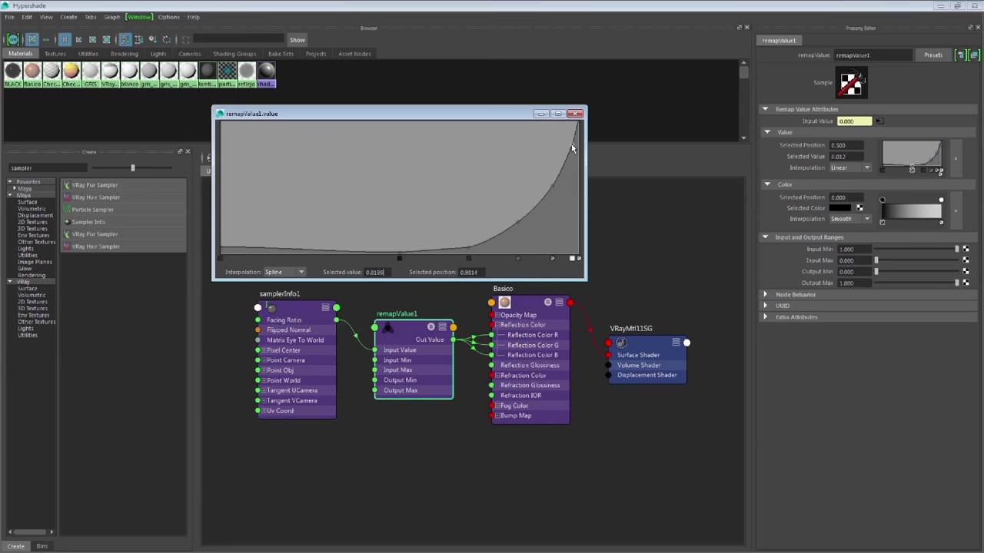
{"action": "left_click", "coordinate": [471, 247]}
{"action": "left_click_drag", "start_coordinate": [464, 251], "coordinate": [456, 252]}
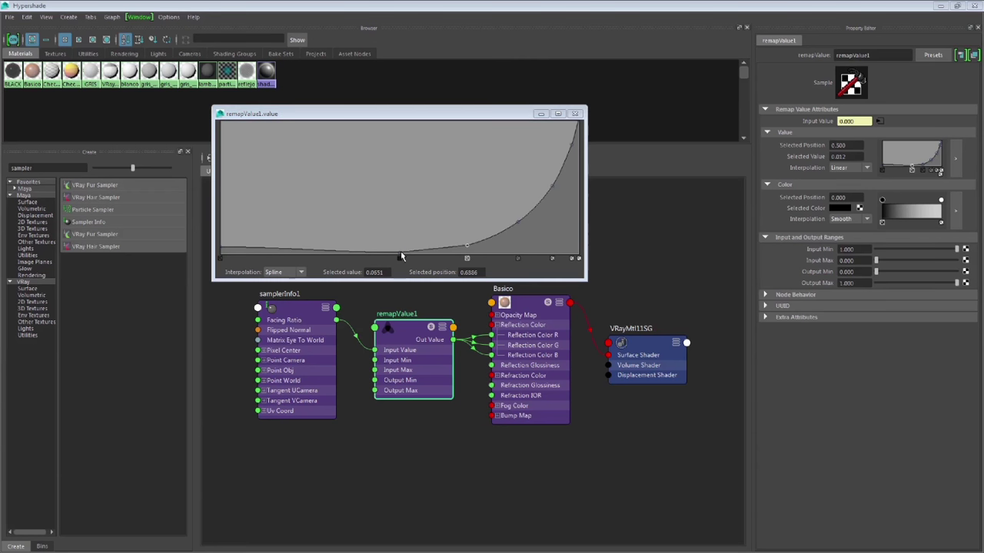
- Check the refractiveindex.info reflectance values and set the 0.5 point's value to 0.02
{"action": "key", "text": "alt+Tab"}
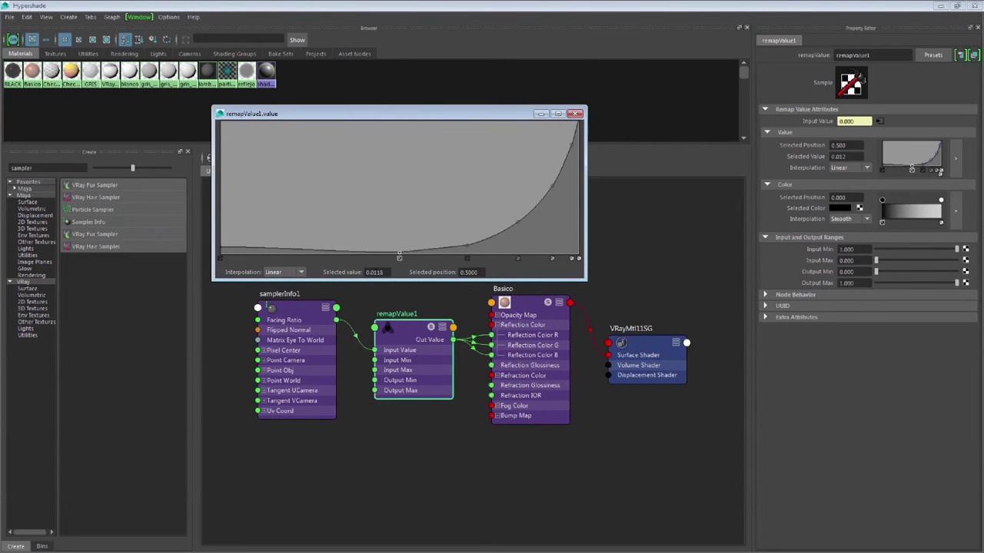
{"action": "left_click_drag", "start_coordinate": [375, 272], "coordinate": [389, 274]}
{"action": "type", "text": "0.0200"}
{"action": "key", "text": "Return"}
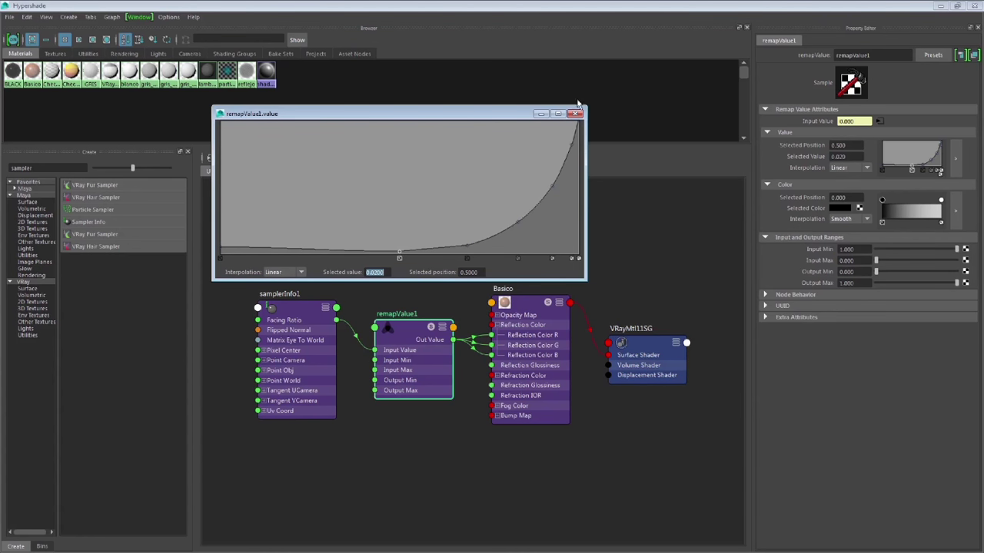
- Review the curve points' values, then close the remapValue1.value window and deselect the node
{"action": "left_click", "coordinate": [222, 250]}
{"action": "left_click", "coordinate": [467, 248]}
{"action": "key", "text": "Tab"}
{"action": "double_click", "coordinate": [376, 272]}
{"action": "left_click", "coordinate": [579, 123]}
{"action": "left_click", "coordinate": [300, 6]}
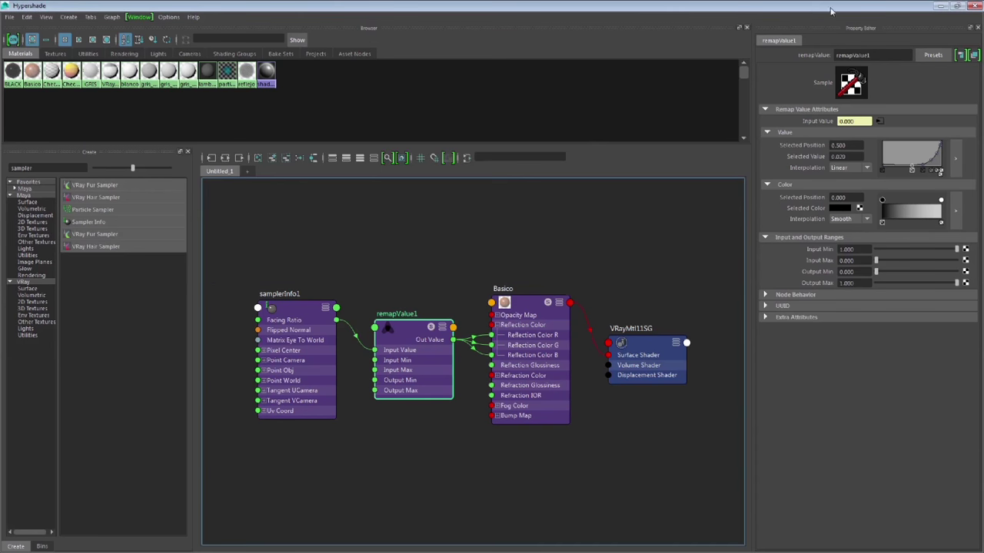
{"action": "left_click", "coordinate": [714, 73]}
- Show RGB color in the V-Ray frame buffer, re-render the shaderball, and widen the ramp graph window
{"action": "left_click", "coordinate": [942, 6]}
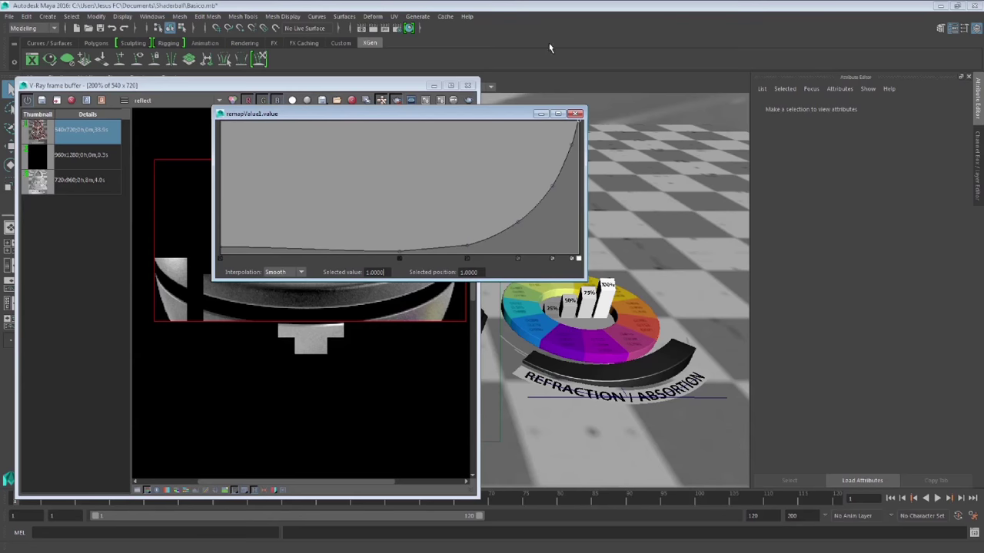
{"action": "left_click", "coordinate": [177, 134]}
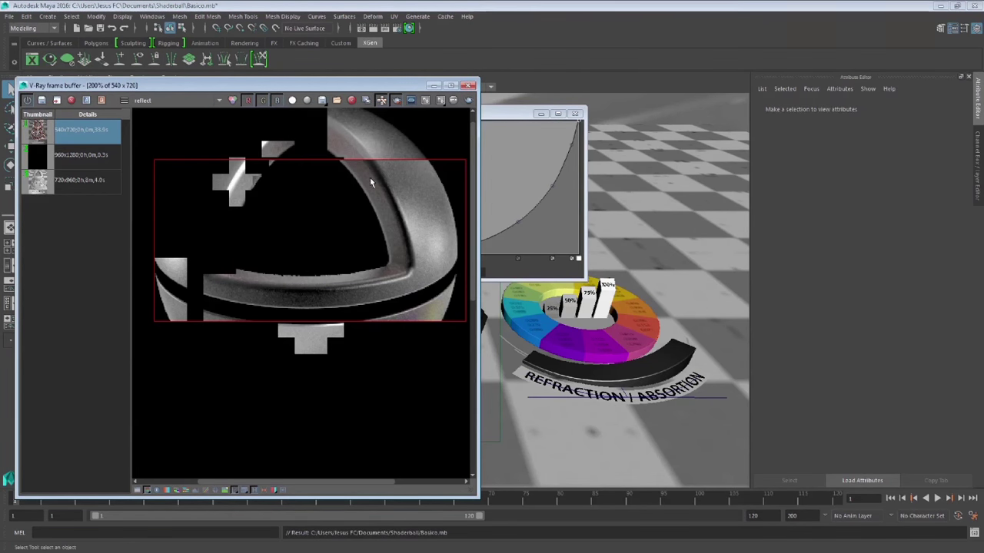
{"action": "scroll", "coordinate": [370, 177], "scroll_direction": "down", "scroll_amount": 1}
{"action": "left_click", "coordinate": [192, 104]}
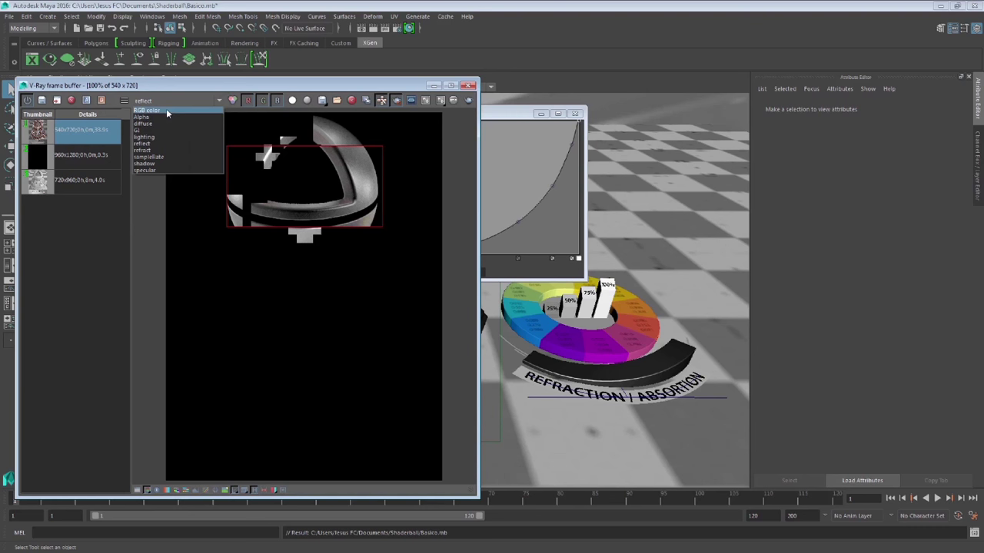
{"action": "left_click", "coordinate": [166, 109]}
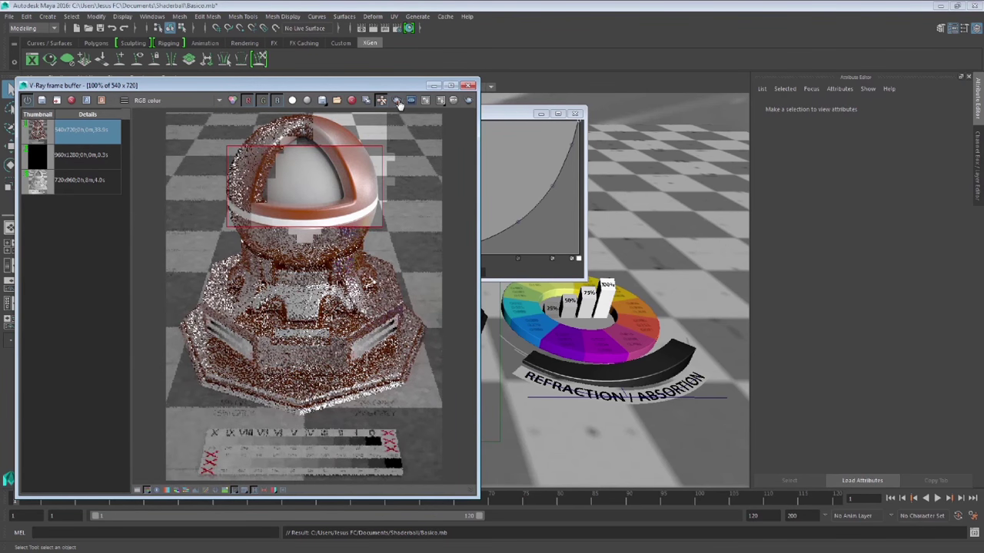
{"action": "left_click", "coordinate": [468, 100]}
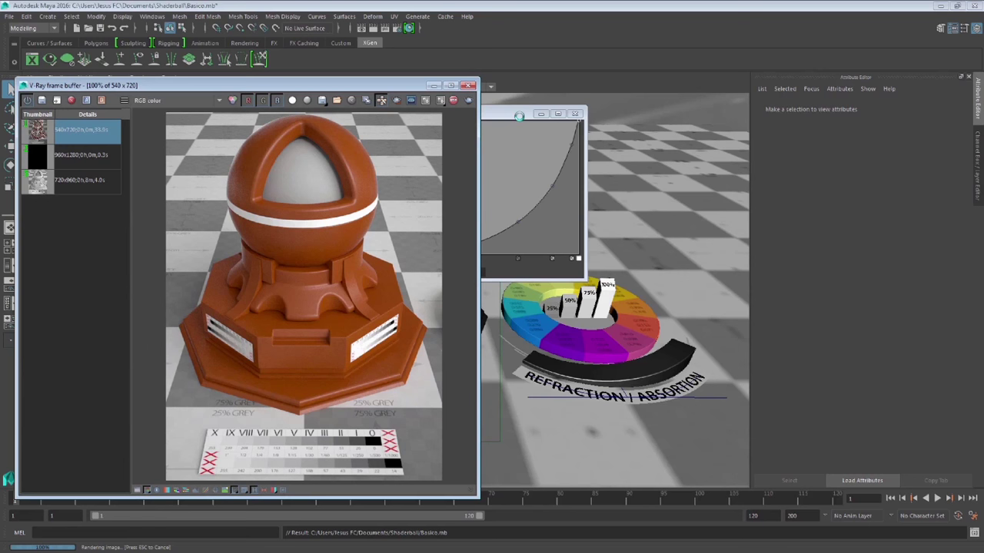
{"action": "left_click_drag", "start_coordinate": [481, 117], "coordinate": [215, 117]}
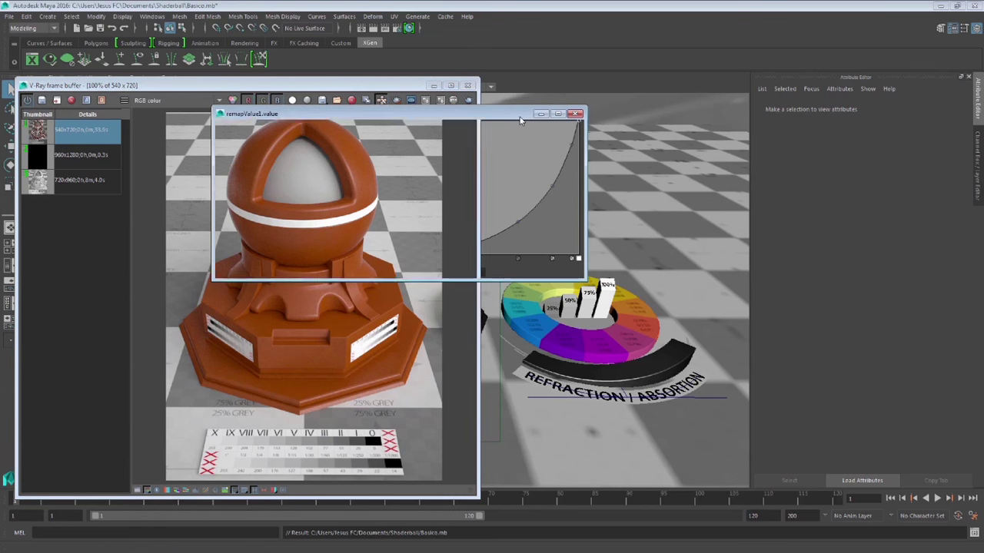
- Move the ramp graph window off the render and frame the shaderball's sphere
{"action": "left_click_drag", "start_coordinate": [334, 118], "coordinate": [647, 141]}
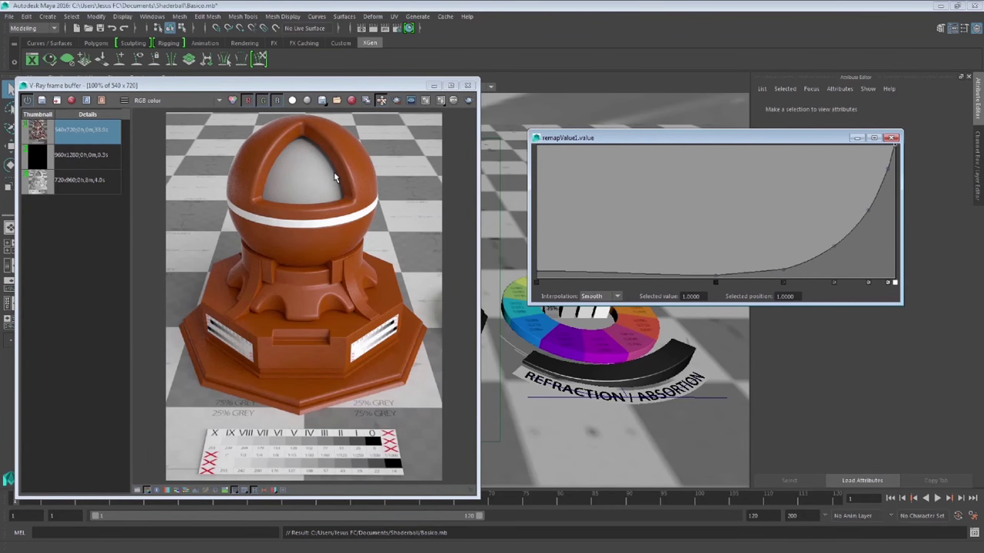
{"action": "mouse_move", "coordinate": [567, 138]}
{"action": "left_mouse_down"}
{"action": "mouse_move", "coordinate": [534, 168]}
{"action": "mouse_move", "coordinate": [531, 197]}
{"action": "left_mouse_up"}
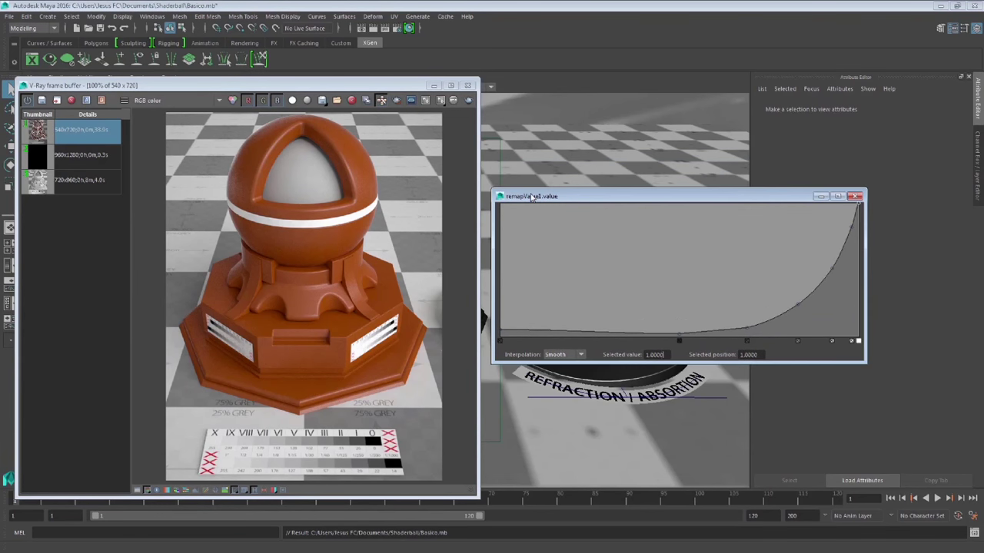
{"action": "scroll", "coordinate": [292, 233], "scroll_direction": "up", "scroll_amount": 2}
{"action": "scroll", "coordinate": [252, 231], "scroll_direction": "down", "scroll_amount": 1}
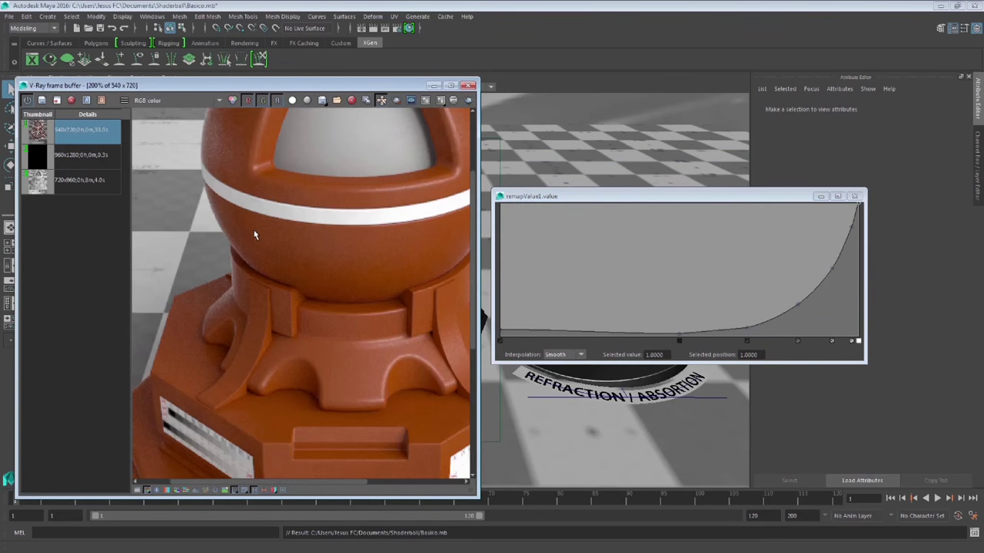
{"action": "left_click", "coordinate": [144, 100]}
{"action": "left_click", "coordinate": [245, 169]}
{"action": "middle_click_drag", "start_coordinate": [242, 164], "coordinate": [231, 221]}
- Switch the frame buffer to the reflect channel and inspect the sphere and base
{"action": "left_click", "coordinate": [153, 105]}
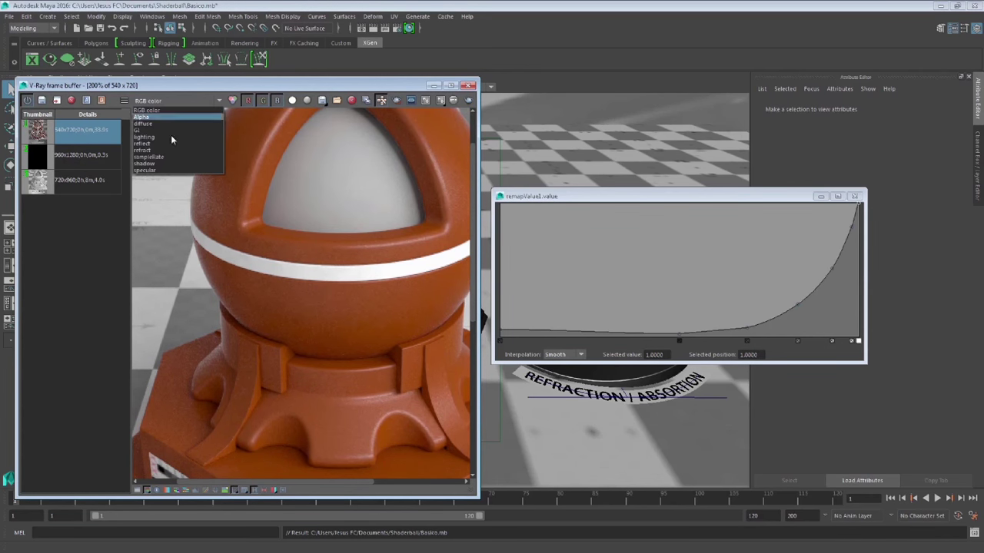
{"action": "left_click", "coordinate": [154, 143]}
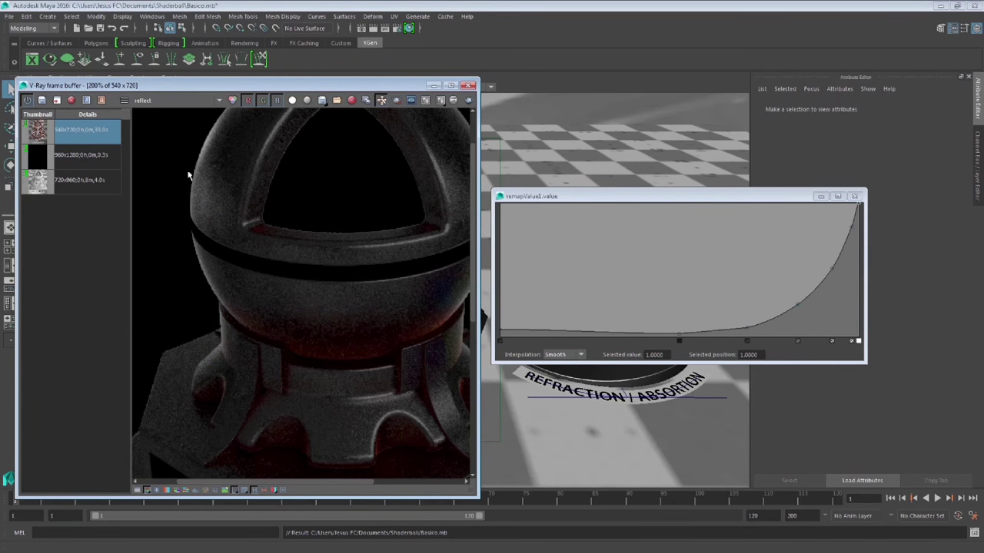
{"action": "middle_click_drag", "start_coordinate": [325, 220], "coordinate": [293, 222]}
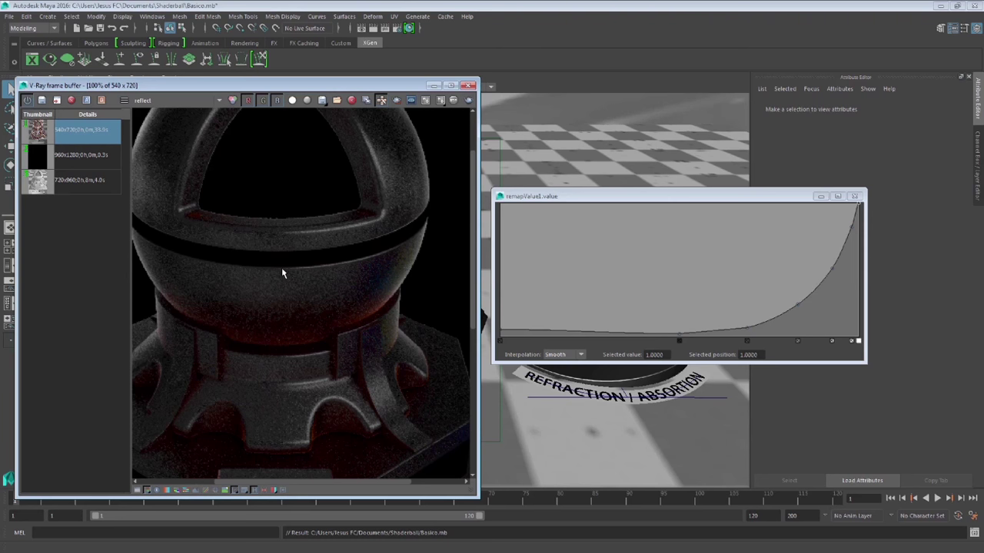
{"action": "scroll", "coordinate": [281, 273], "scroll_direction": "down", "scroll_amount": 1}
{"action": "scroll", "coordinate": [263, 343], "scroll_direction": "up", "scroll_amount": 2}
{"action": "scroll", "coordinate": [326, 369], "scroll_direction": "up", "scroll_amount": 1}
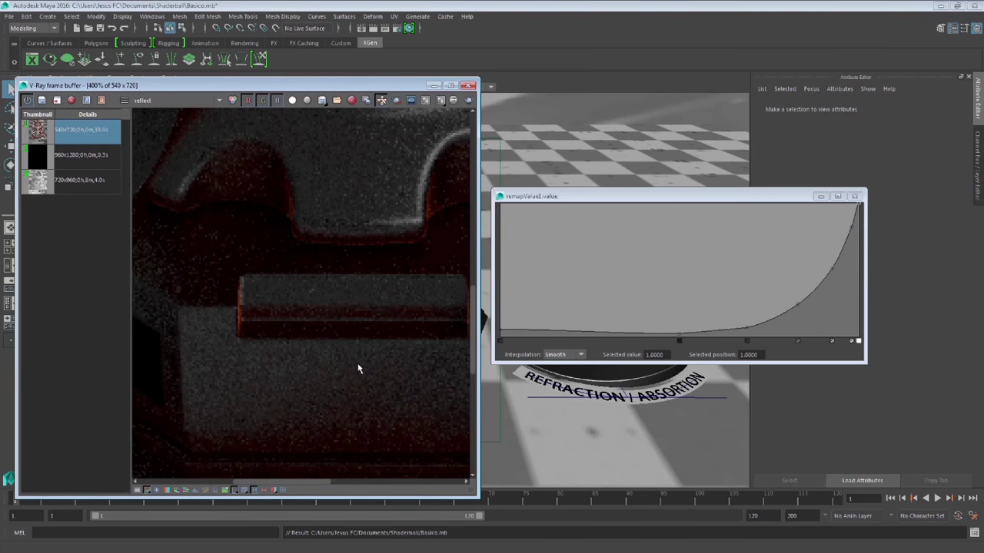
{"action": "scroll", "coordinate": [358, 368], "scroll_direction": "down", "scroll_amount": 1}
{"action": "middle_click_drag", "start_coordinate": [362, 325], "coordinate": [292, 325]}
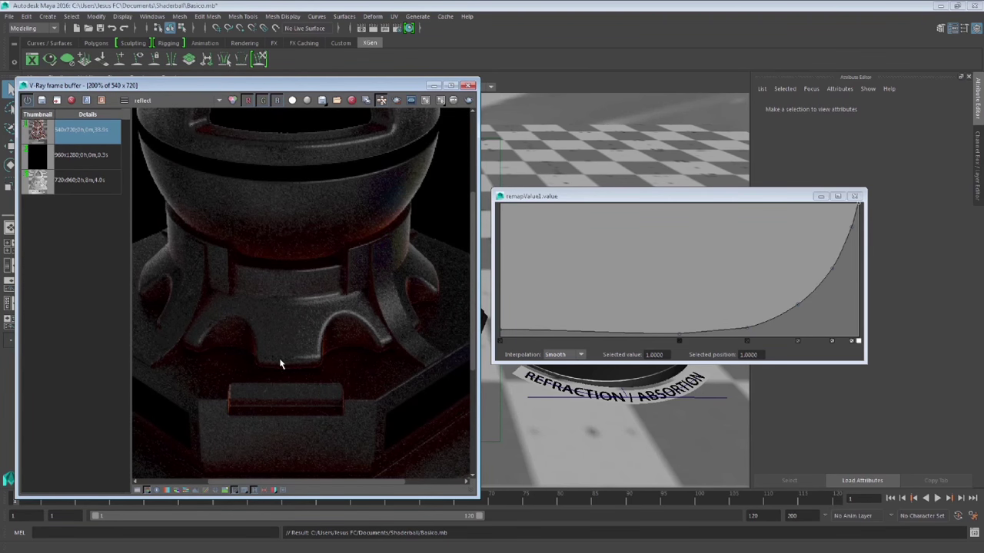
{"action": "scroll", "coordinate": [280, 364], "scroll_direction": "up", "scroll_amount": 2}
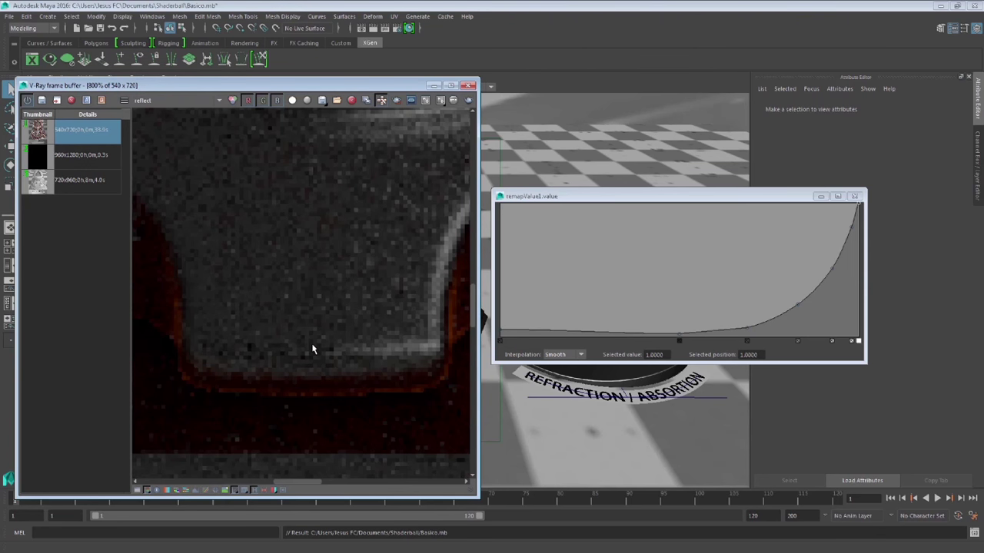
{"action": "scroll", "coordinate": [313, 349], "scroll_direction": "down", "scroll_amount": 2}
{"action": "mouse_move", "coordinate": [302, 332]}
{"action": "middle_mouse_down"}
{"action": "mouse_move", "coordinate": [405, 163]}
{"action": "mouse_move", "coordinate": [413, 238]}
{"action": "mouse_move", "coordinate": [377, 185]}
{"action": "middle_mouse_up"}
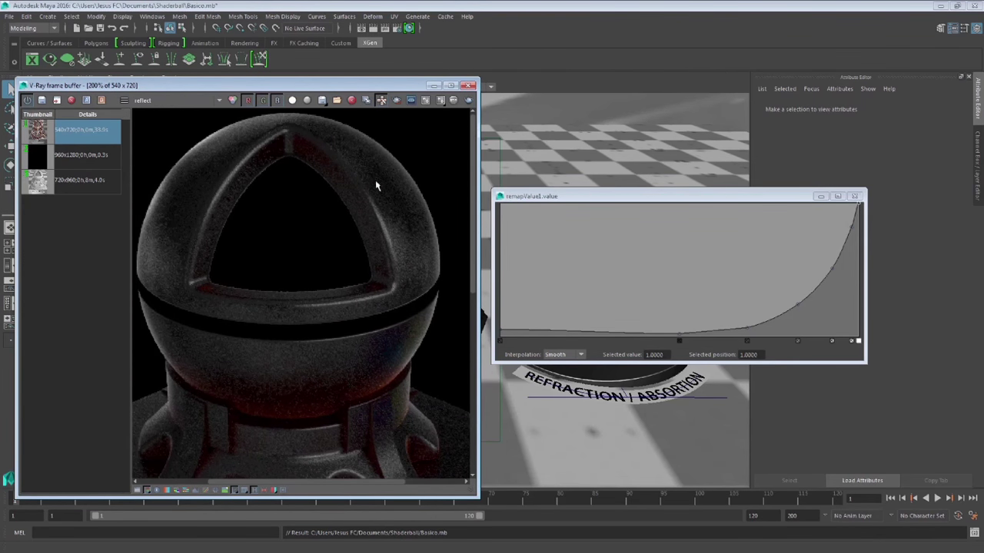
- Switch back to RGB color and inspect the shaderball's left side
{"action": "left_click", "coordinate": [220, 100]}
{"action": "left_click", "coordinate": [164, 113]}
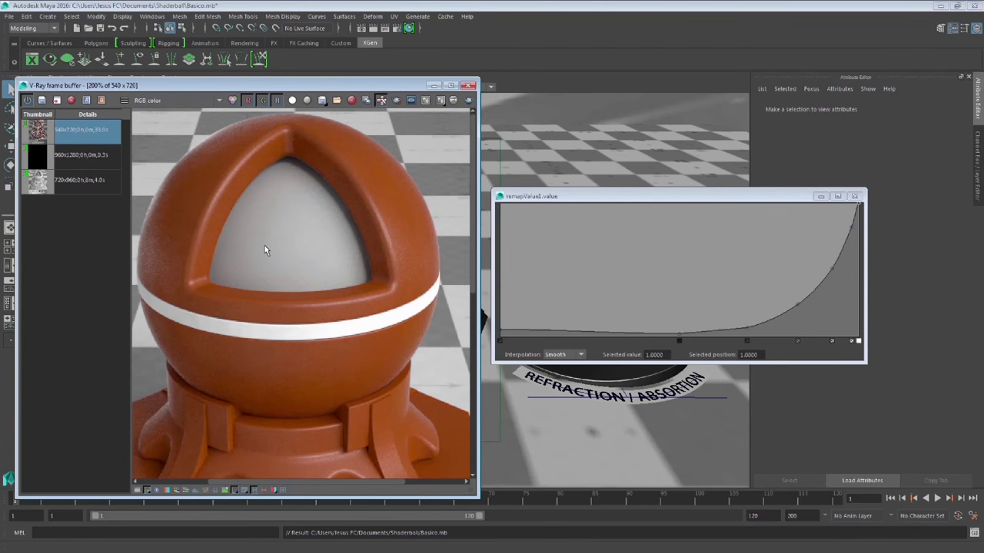
{"action": "scroll", "coordinate": [234, 224], "scroll_direction": "down", "scroll_amount": 1}
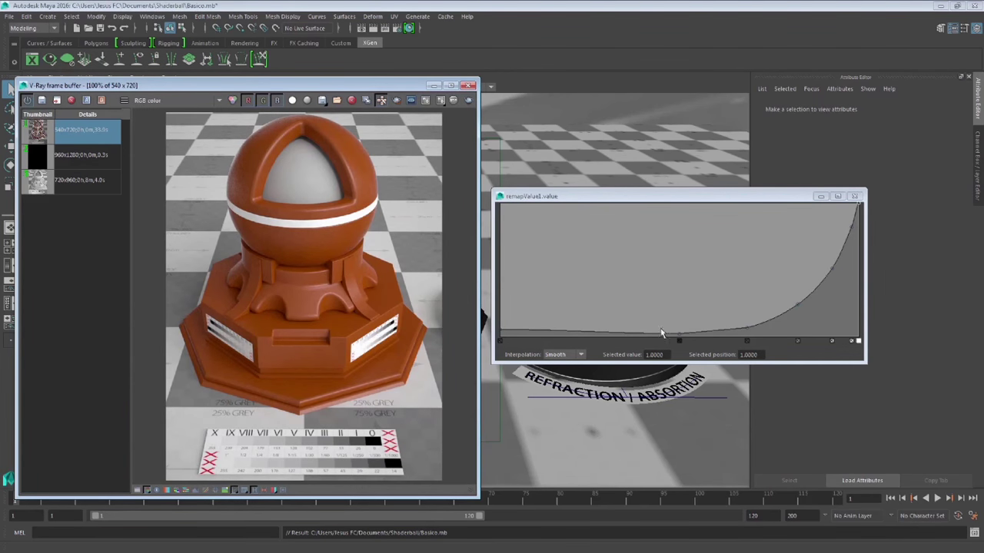
{"action": "scroll", "coordinate": [293, 226], "scroll_direction": "up", "scroll_amount": 1}
{"action": "scroll", "coordinate": [382, 258], "scroll_direction": "up", "scroll_amount": 1}
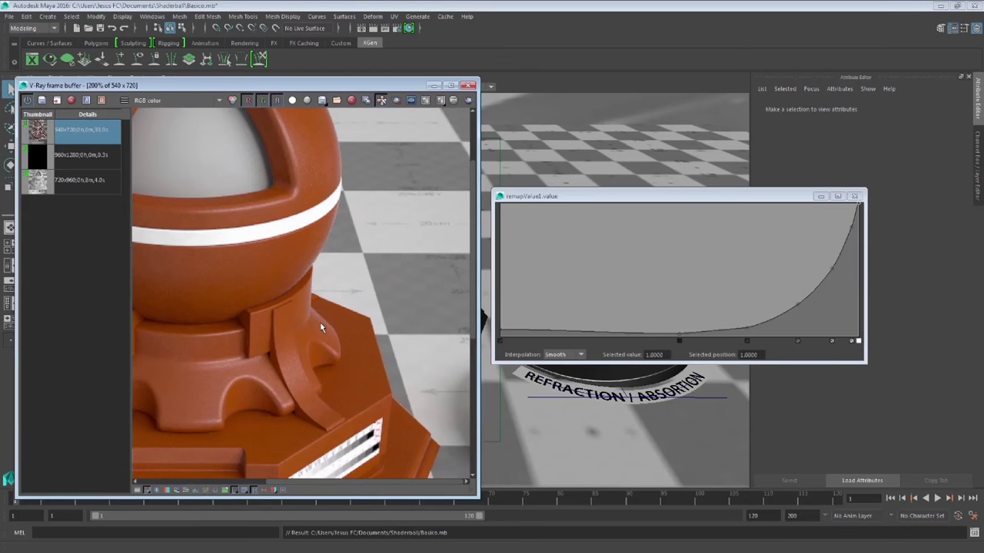
{"action": "scroll", "coordinate": [323, 325], "scroll_direction": "up", "scroll_amount": 1}
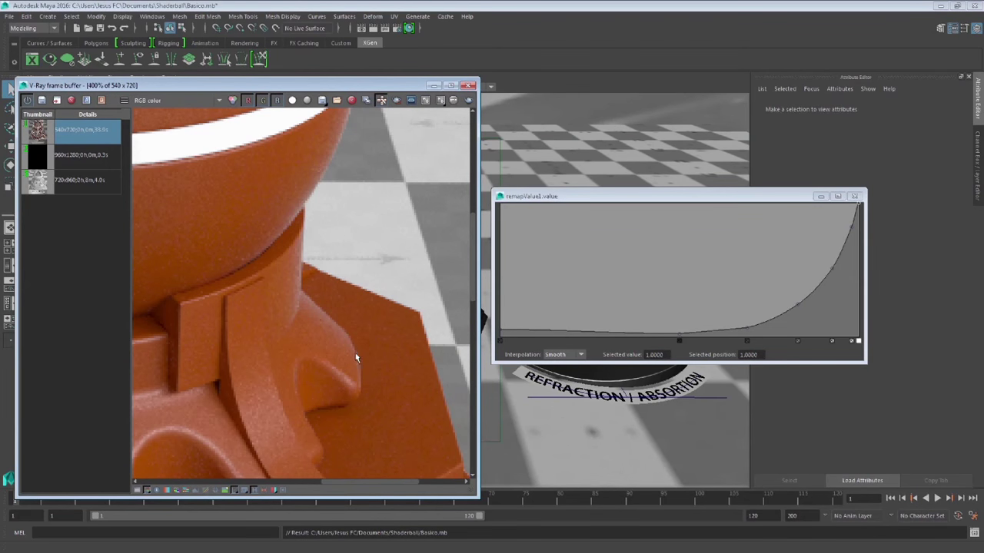
{"action": "middle_click_drag", "start_coordinate": [320, 338], "coordinate": [390, 345]}
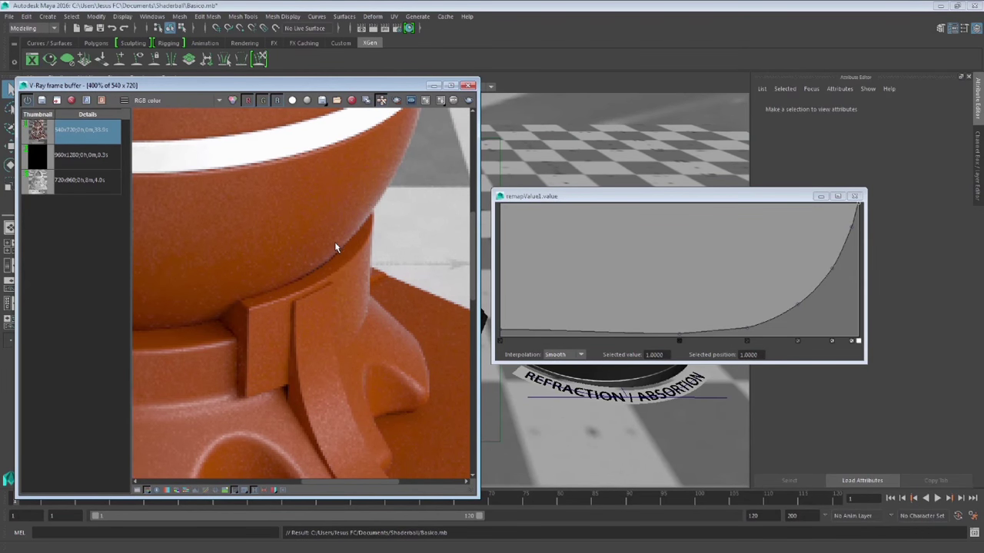
{"action": "scroll", "coordinate": [306, 228], "scroll_direction": "down", "scroll_amount": 1}
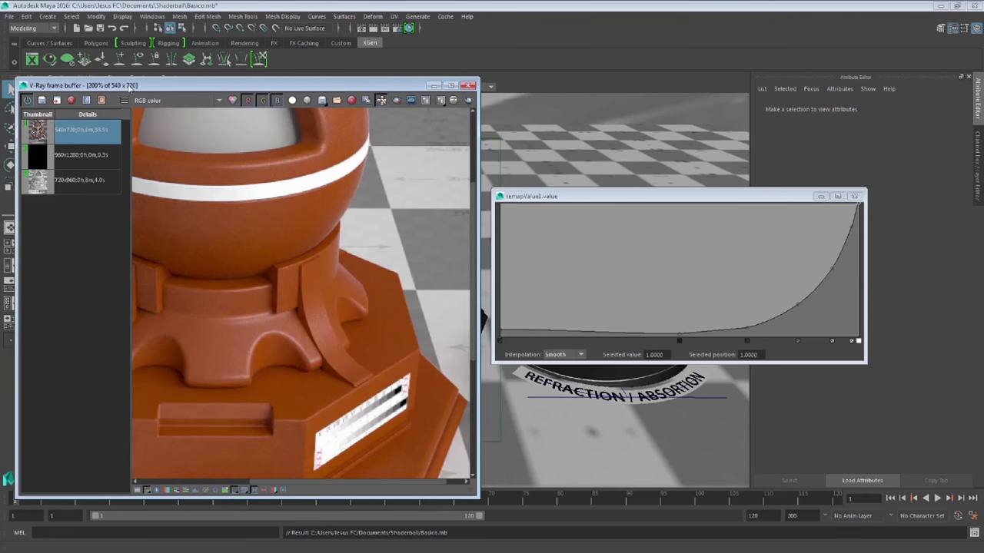
- Compare the reflect pass again, then view the full-colour render at 100%
{"action": "left_click", "coordinate": [150, 100]}
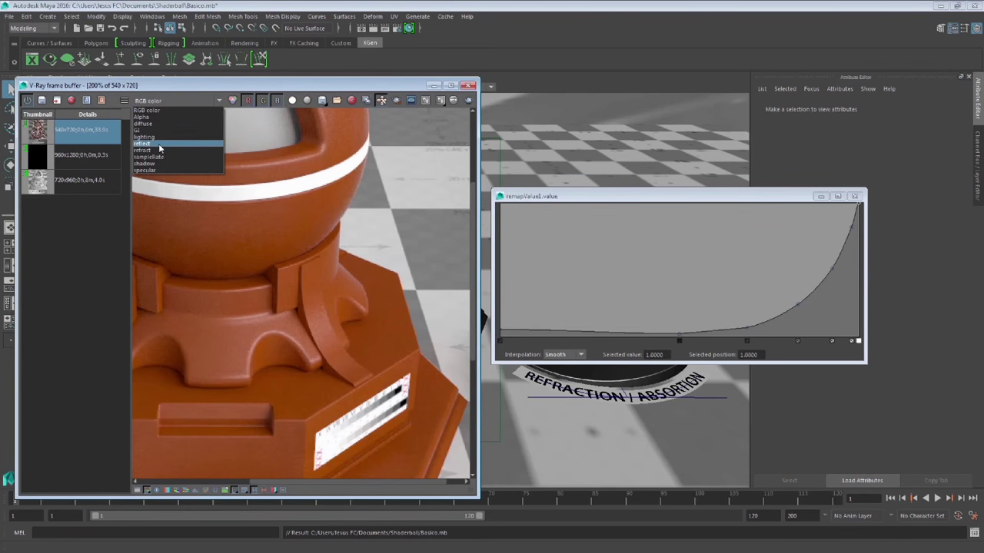
{"action": "left_click", "coordinate": [160, 146]}
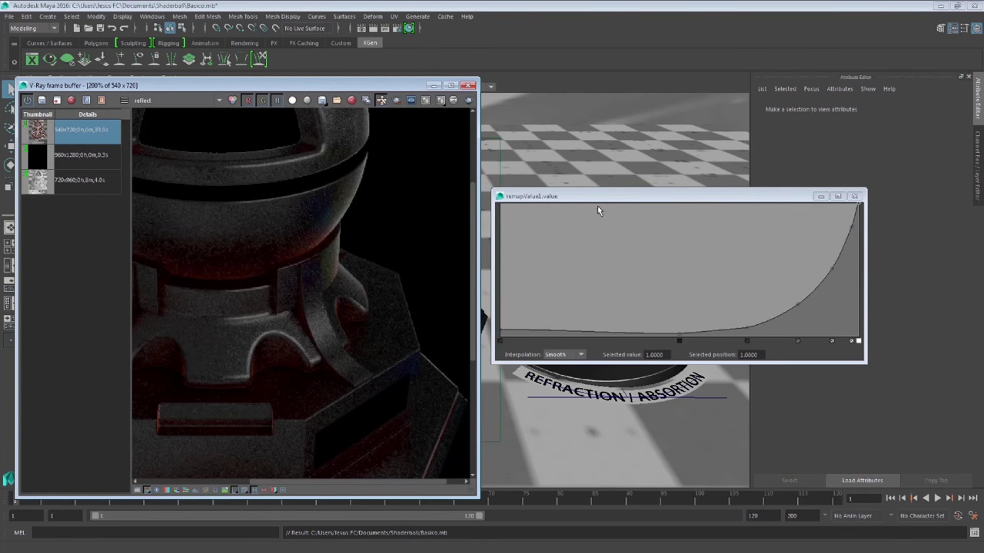
{"action": "left_click_drag", "start_coordinate": [597, 206], "coordinate": [782, 369]}
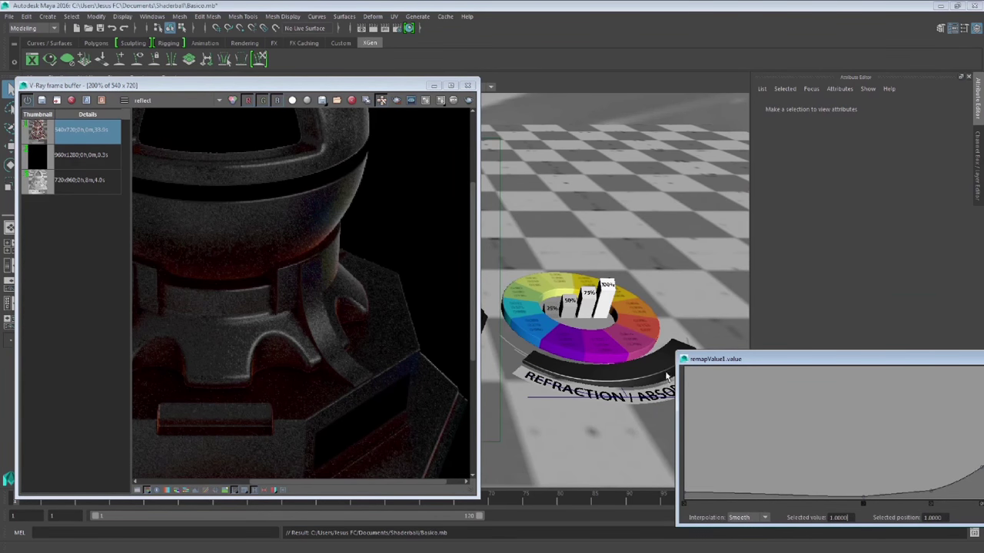
{"action": "left_click_drag", "start_coordinate": [692, 359], "coordinate": [541, 193]}
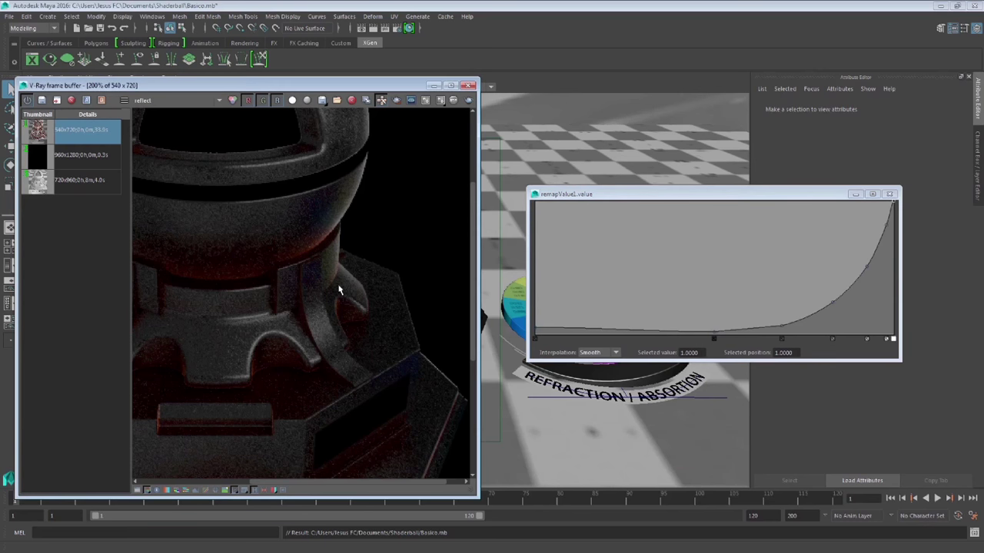
{"action": "left_click", "coordinate": [183, 103]}
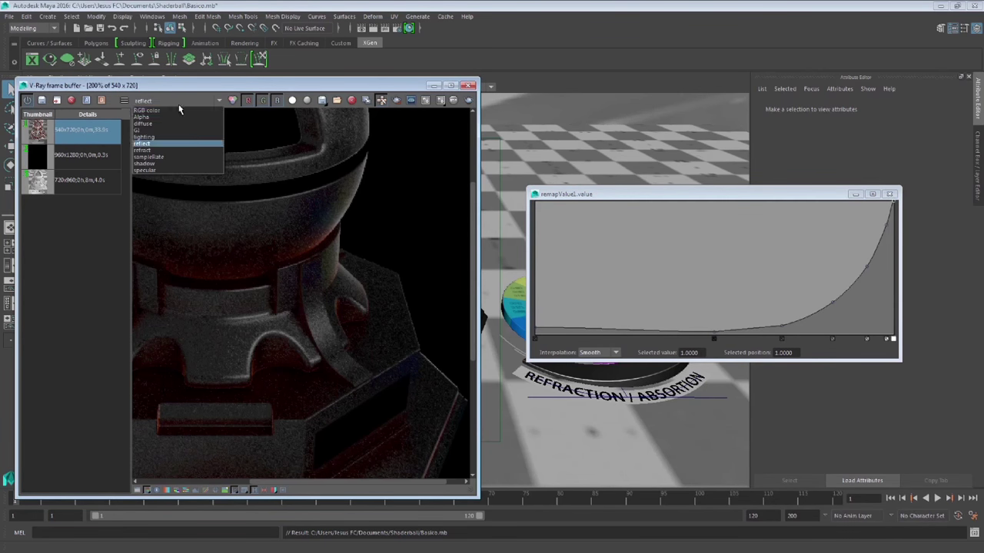
{"action": "left_click", "coordinate": [185, 111]}
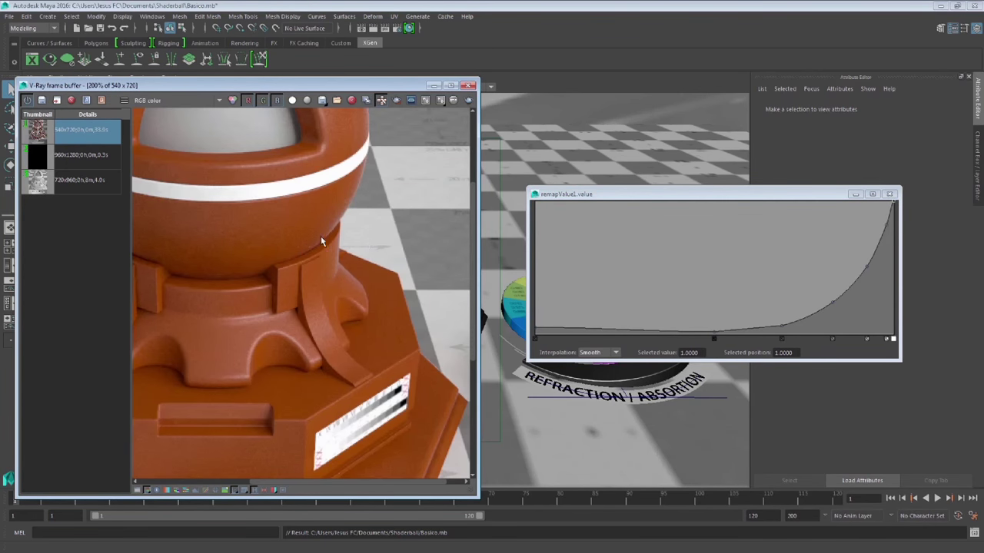
{"action": "double_click", "coordinate": [320, 241]}
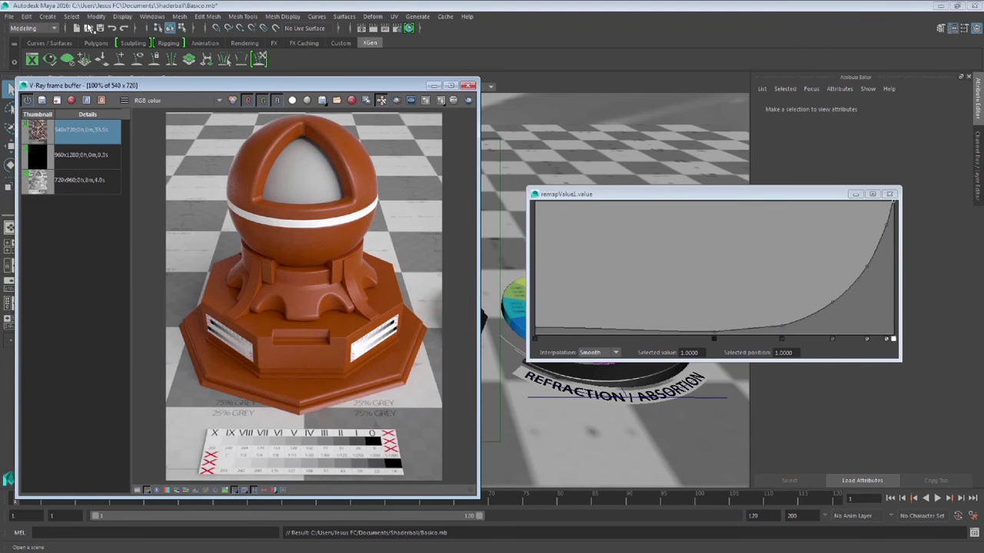
{"action": "left_click", "coordinate": [152, 16]}
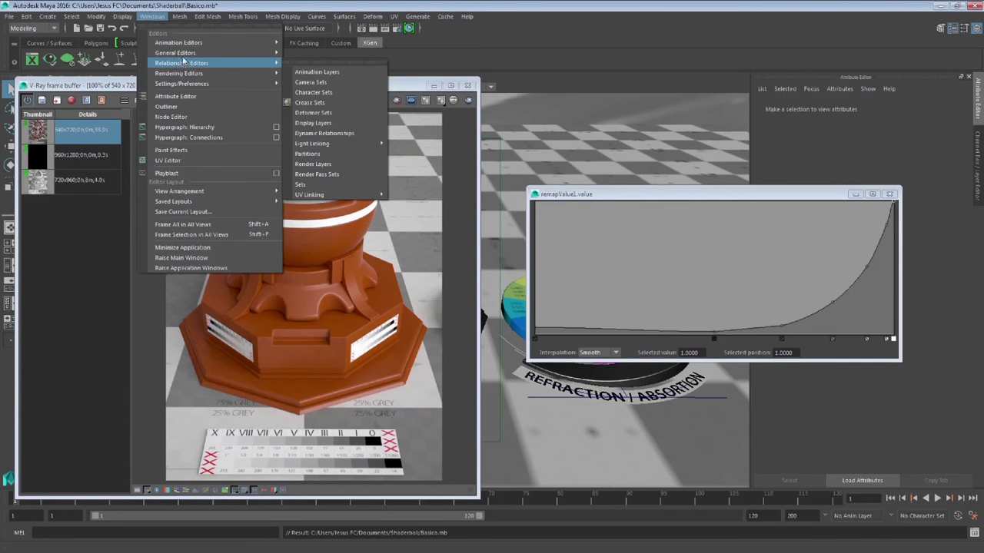
{"action": "mouse_move", "coordinate": [176, 52]}
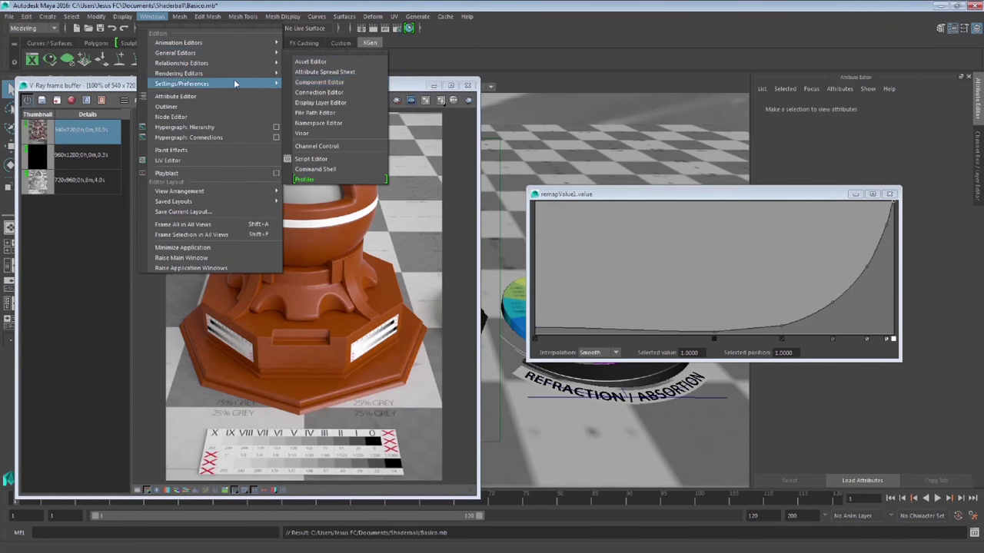
- Maximize Hypershade and connect samplerInfo1's Facing Ratio to remapValue1's Input Value
{"action": "mouse_move", "coordinate": [179, 73]}
{"action": "left_click", "coordinate": [345, 102]}
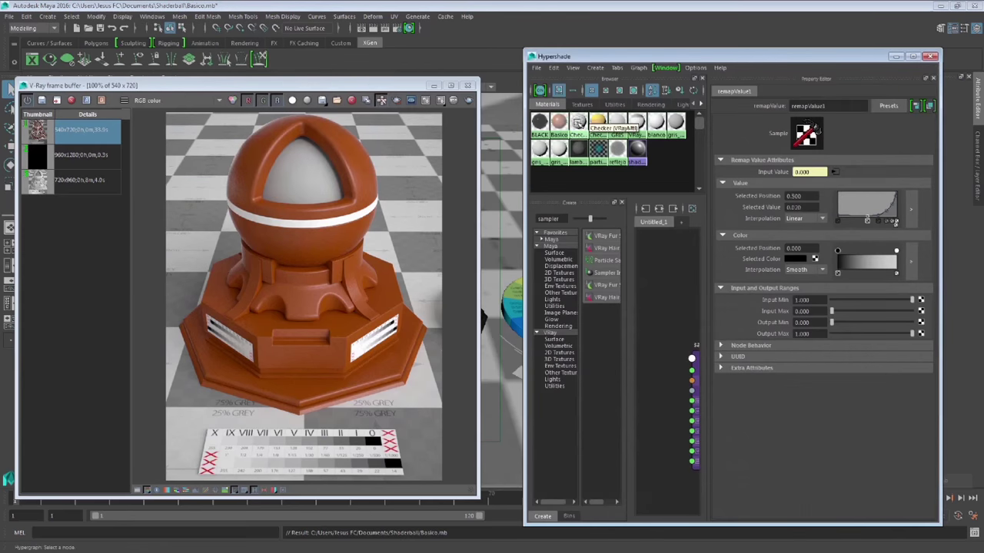
{"action": "double_click", "coordinate": [559, 58]}
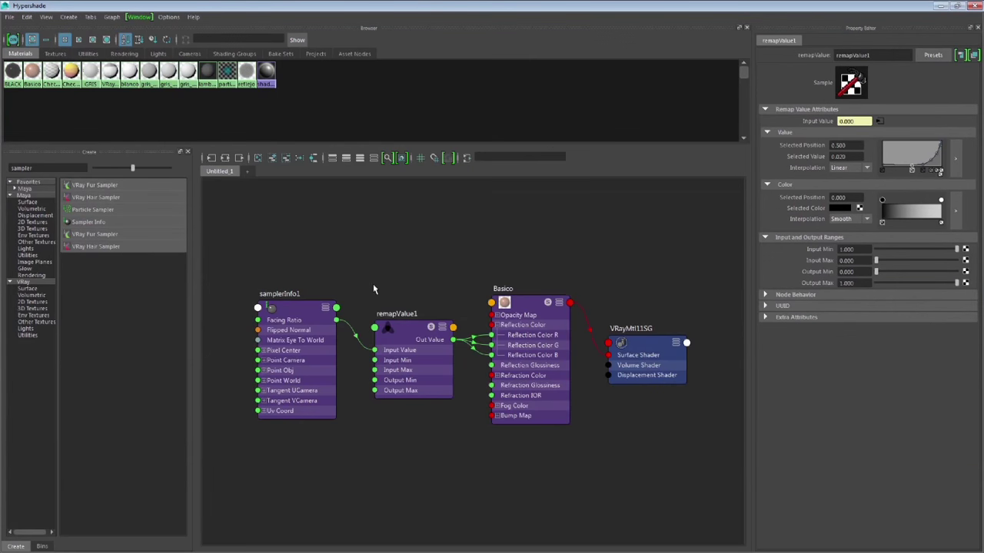
{"action": "left_click", "coordinate": [297, 310]}
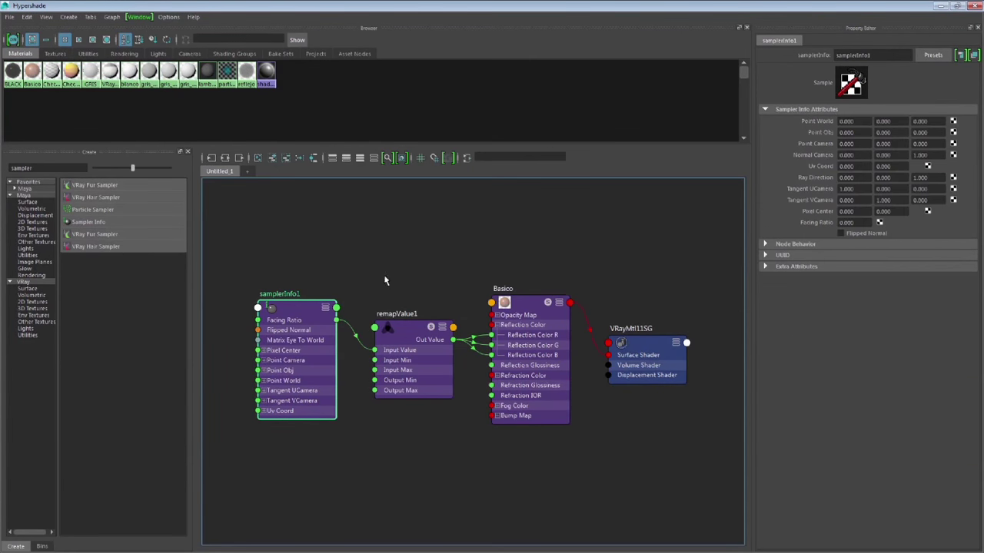
{"action": "left_click", "coordinate": [417, 337]}
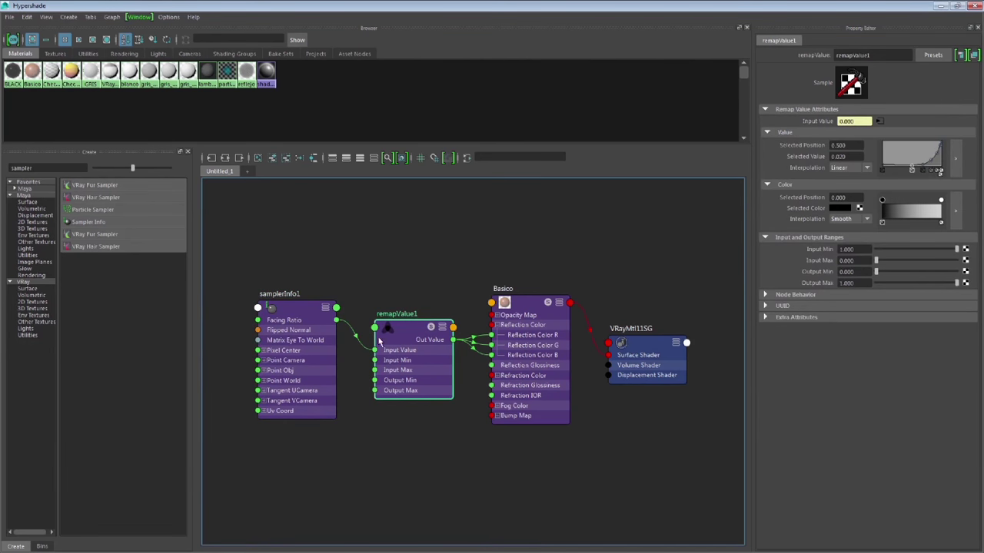
{"action": "left_click", "coordinate": [501, 292]}
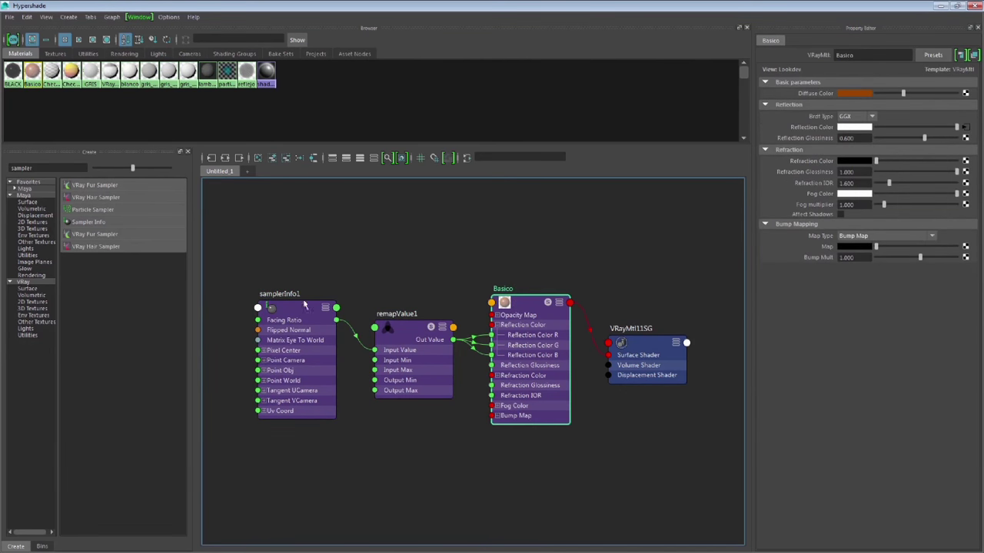
{"action": "left_click", "coordinate": [286, 323]}
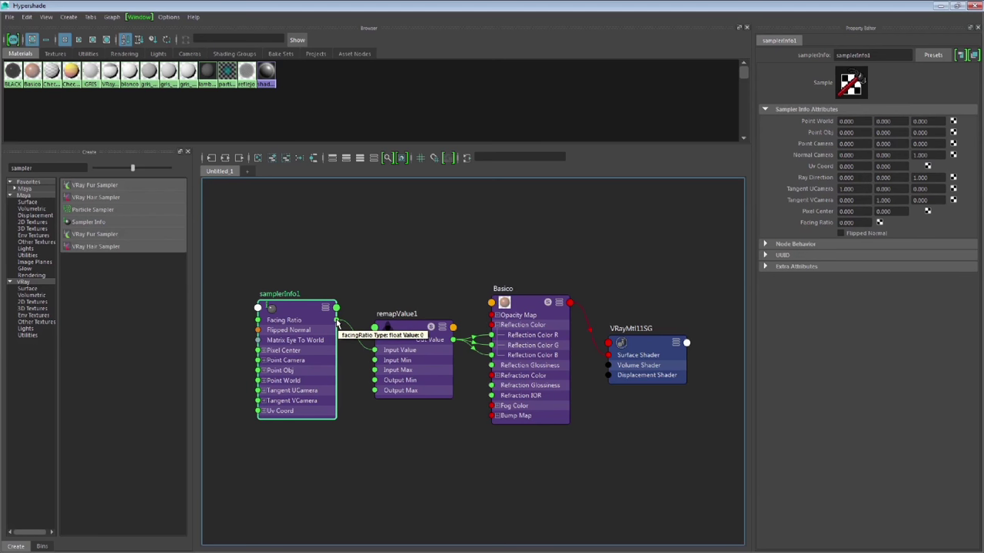
{"action": "left_click_drag", "start_coordinate": [335, 322], "coordinate": [376, 354]}
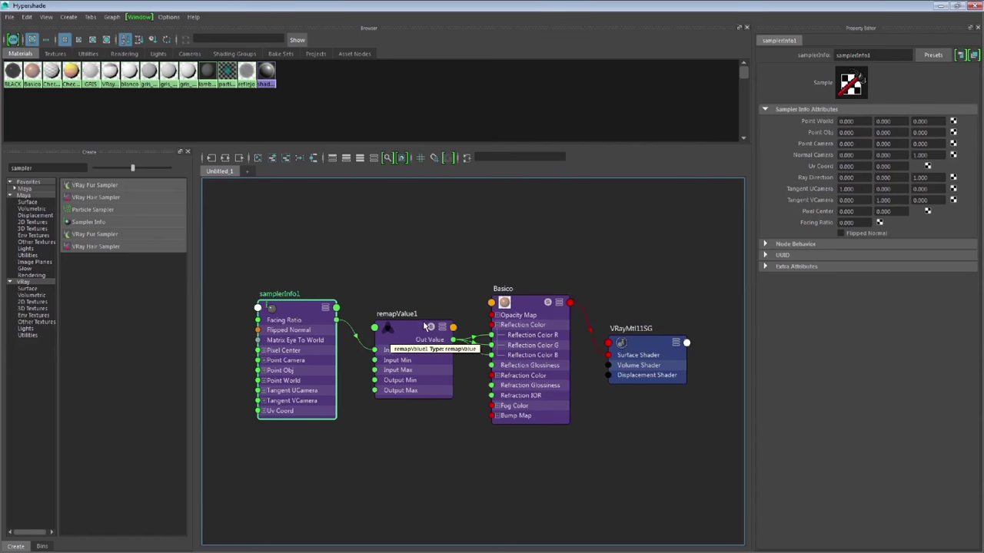
- Wire remapValue1's output into Basico's Reflection Color B, then shrink Hypershade to a floating window
{"action": "left_click", "coordinate": [418, 328]}
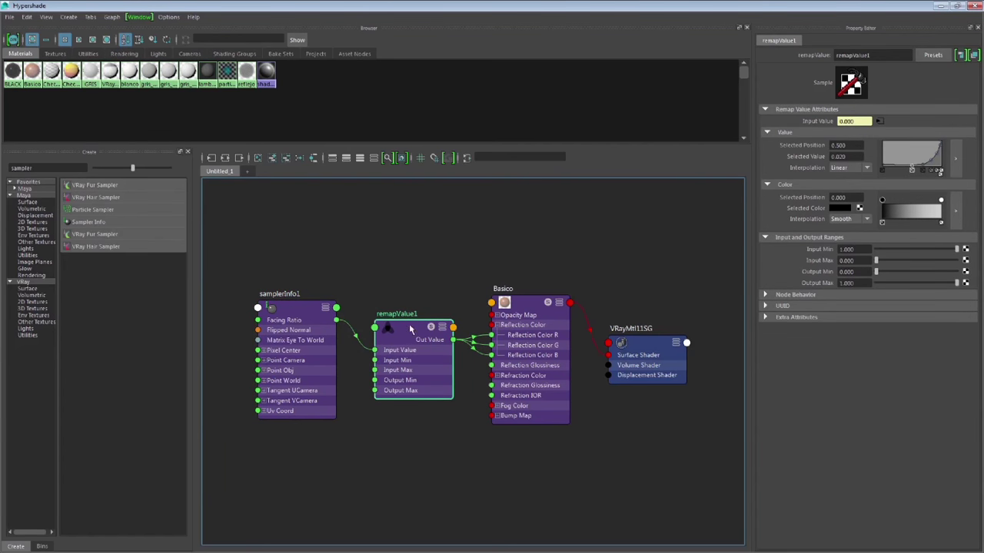
{"action": "left_click", "coordinate": [530, 308]}
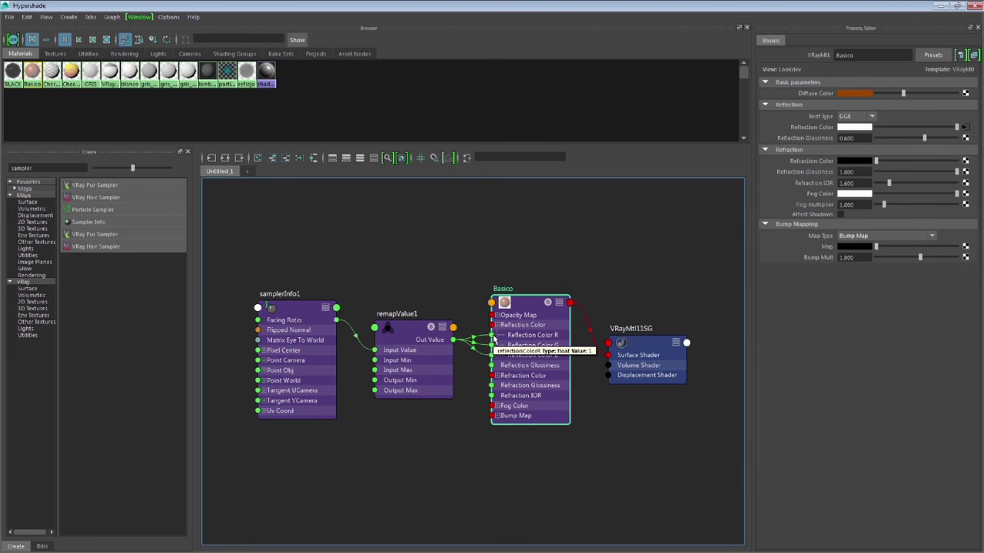
{"action": "left_click_drag", "start_coordinate": [452, 339], "coordinate": [492, 355]}
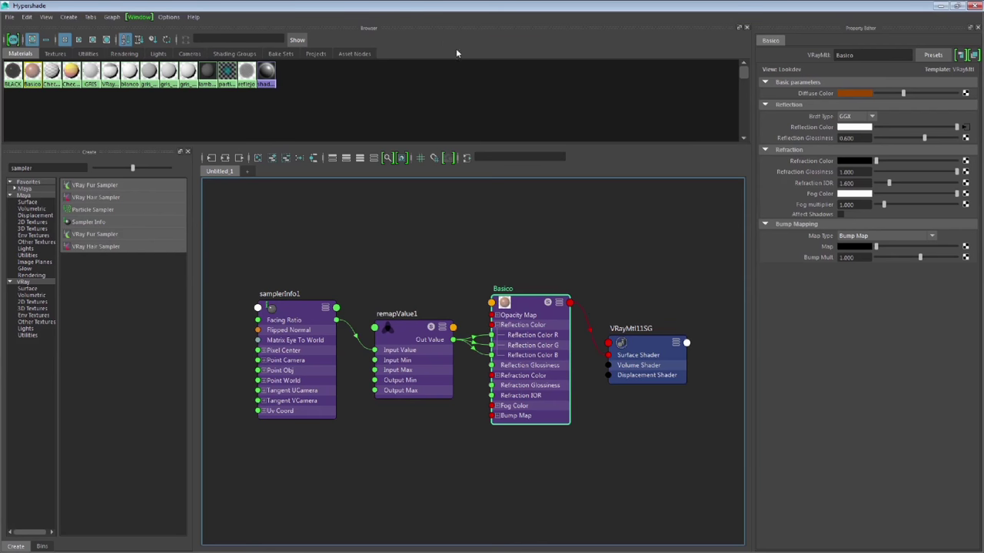
{"action": "double_click", "coordinate": [457, 5]}
{"action": "left_click_drag", "start_coordinate": [732, 60], "coordinate": [408, 71]}
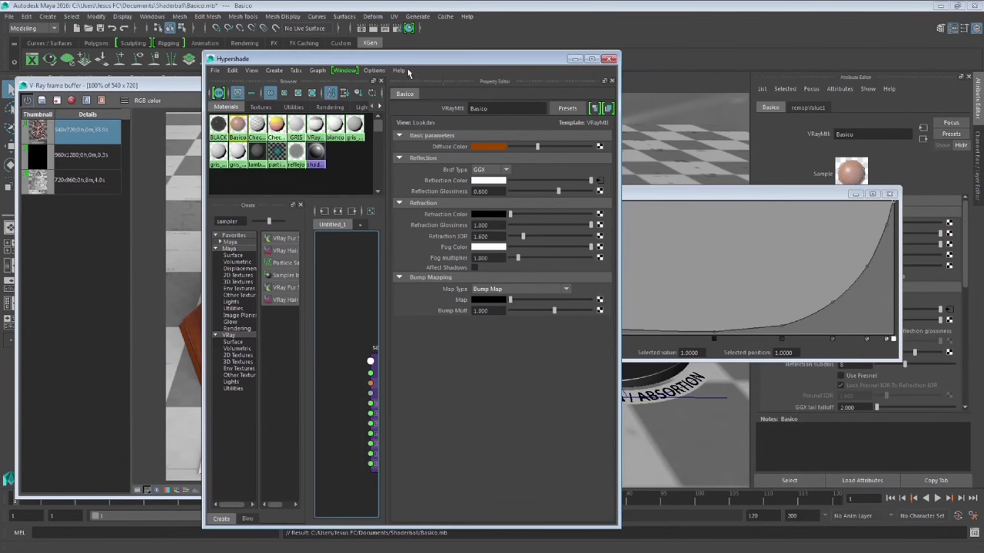
- Close the ramp curve window, toggle Fresnel reflections, and set Basico's Reflection Glossiness to 0.8
{"action": "left_click", "coordinate": [837, 195]}
{"action": "left_click", "coordinate": [889, 194]}
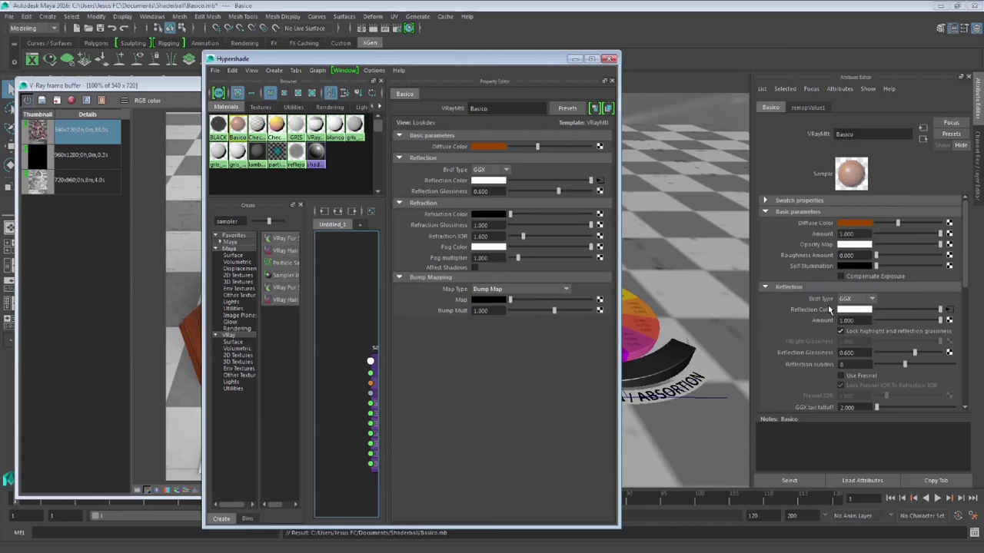
{"action": "left_click", "coordinate": [840, 376]}
{"action": "left_click", "coordinate": [845, 352]}
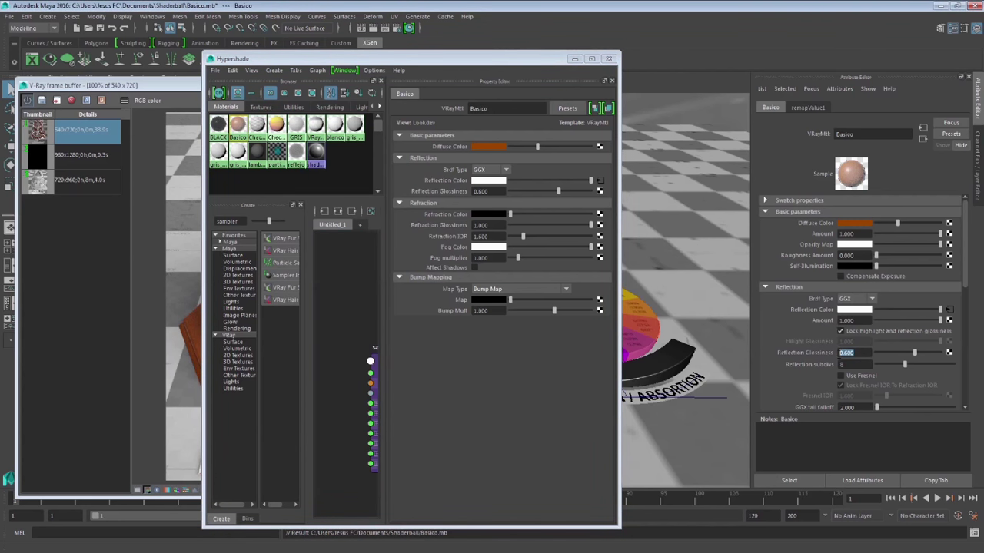
{"action": "type", "text": "1"}
{"action": "key", "text": "Return"}
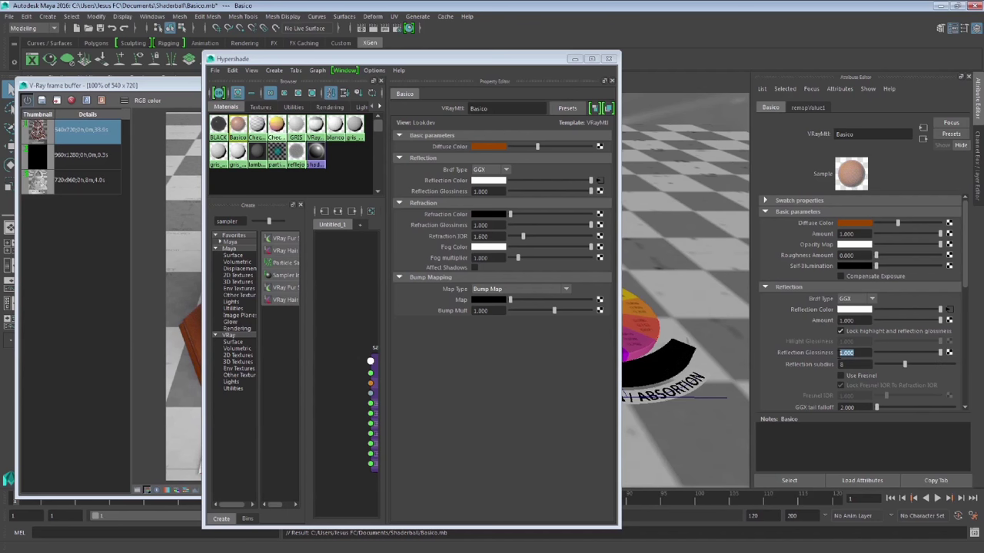
{"action": "type", "text": "0.8"}
{"action": "key", "text": "Return"}
- Reveal the shaderball render, then maximize Hypershade again with remapValue1 selected
{"action": "left_click_drag", "start_coordinate": [465, 59], "coordinate": [662, 59]}
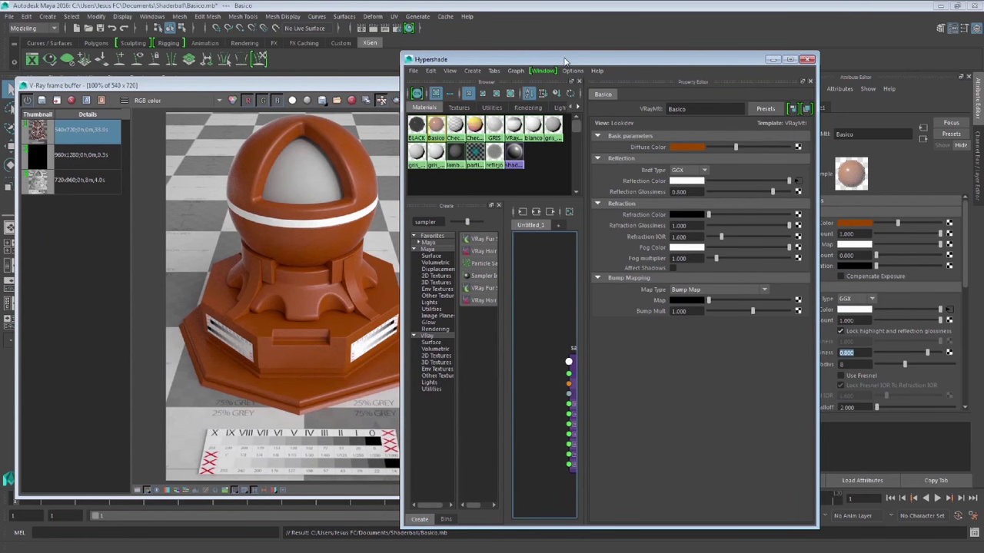
{"action": "left_click", "coordinate": [557, 269]}
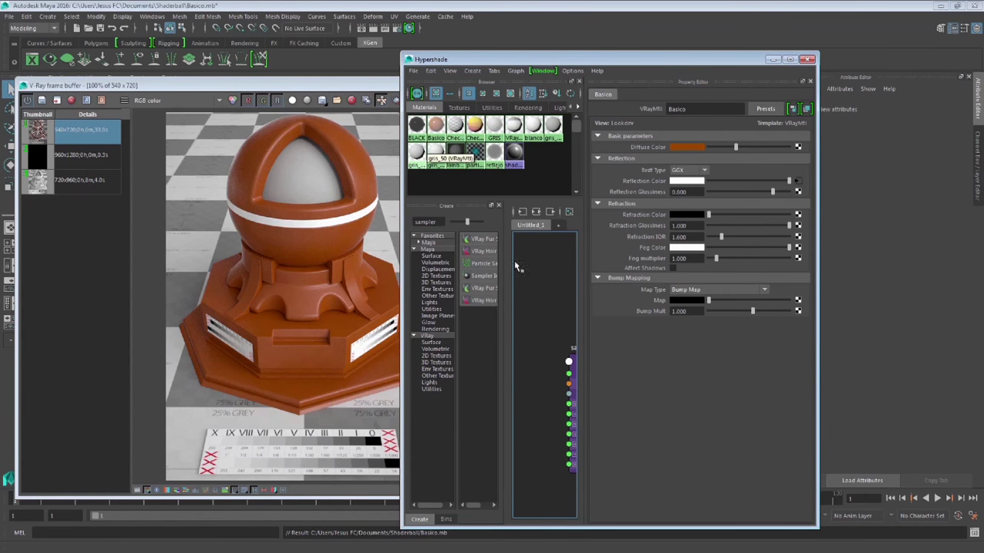
{"action": "double_click", "coordinate": [499, 60]}
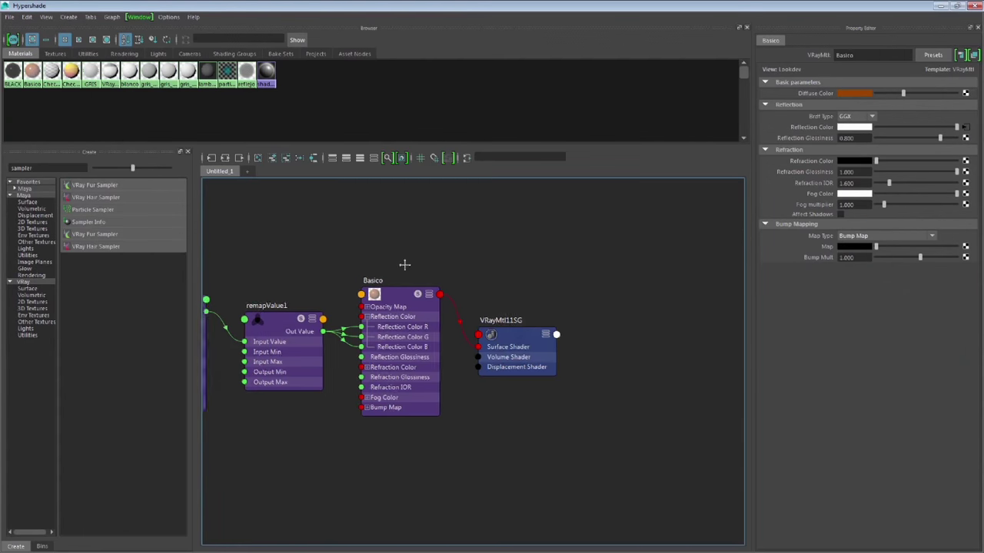
{"action": "left_click", "coordinate": [430, 321]}
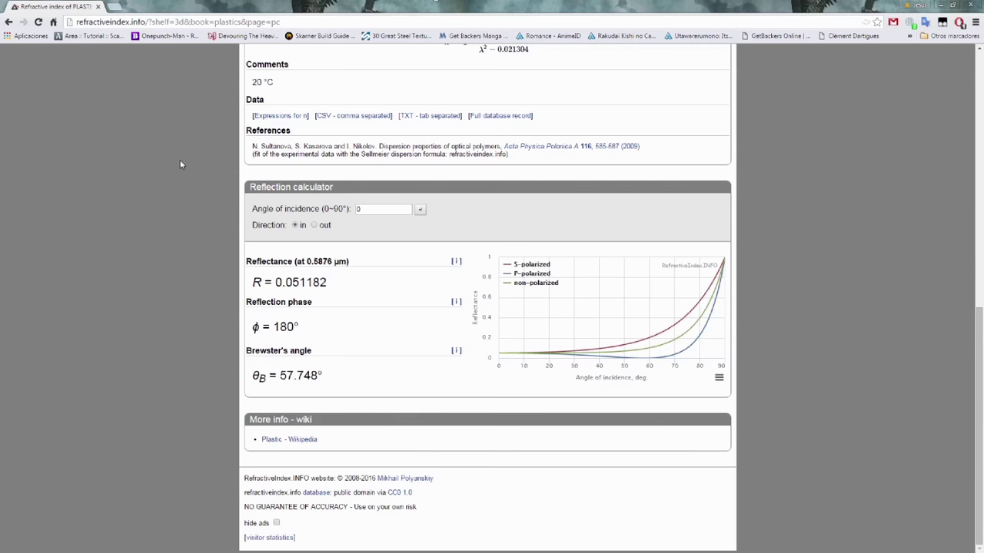
- Keep the PLASTICS polycarbonate page and scroll down to its reflectance-versus-angle calculator
{"action": "scroll", "coordinate": [179, 159], "scroll_direction": "up", "scroll_amount": 1}
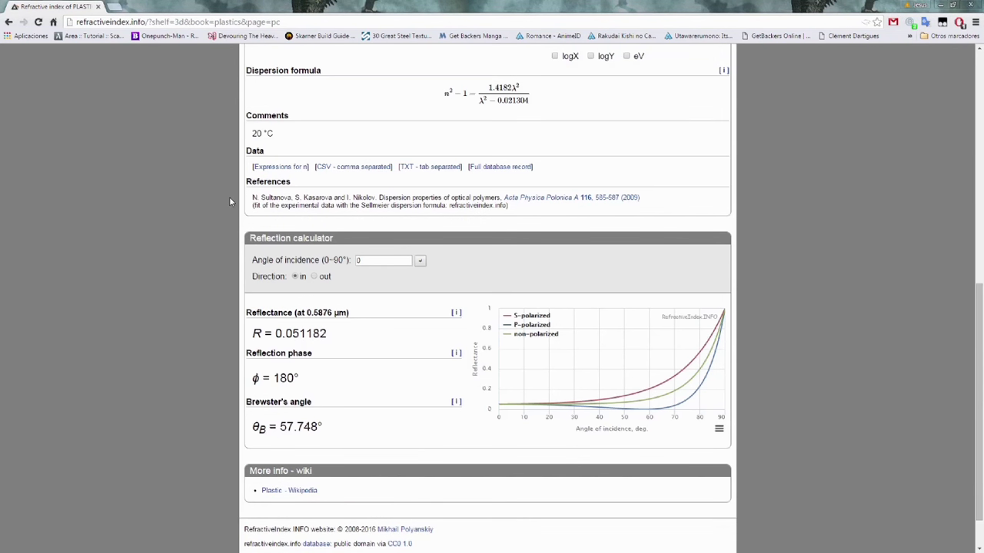
{"action": "scroll", "coordinate": [159, 163], "scroll_direction": "up", "scroll_amount": 4}
{"action": "scroll", "coordinate": [159, 164], "scroll_direction": "up", "scroll_amount": 6}
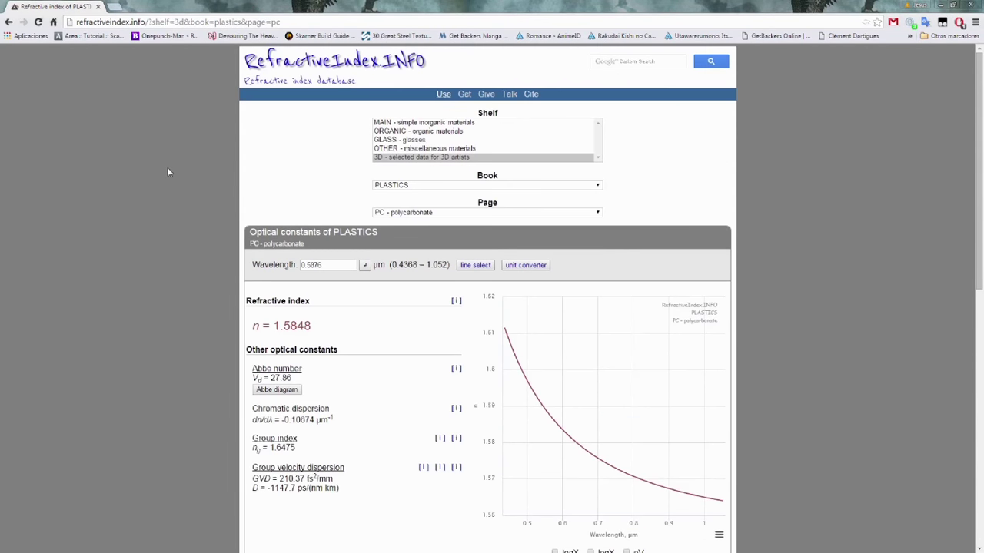
{"action": "left_click", "coordinate": [444, 185]}
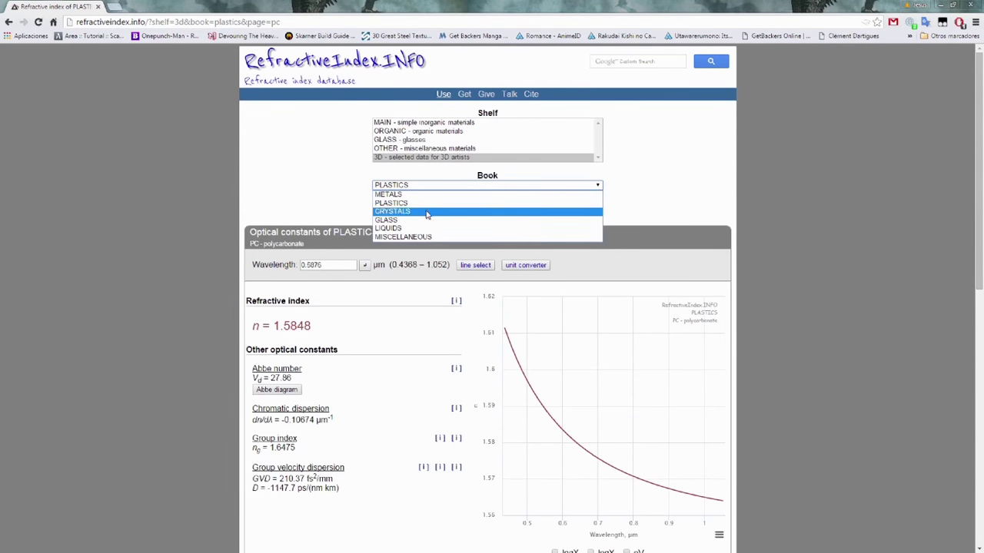
{"action": "left_click", "coordinate": [156, 93]}
{"action": "scroll", "coordinate": [214, 207], "scroll_direction": "down", "scroll_amount": 2}
{"action": "scroll", "coordinate": [215, 207], "scroll_direction": "down", "scroll_amount": 1}
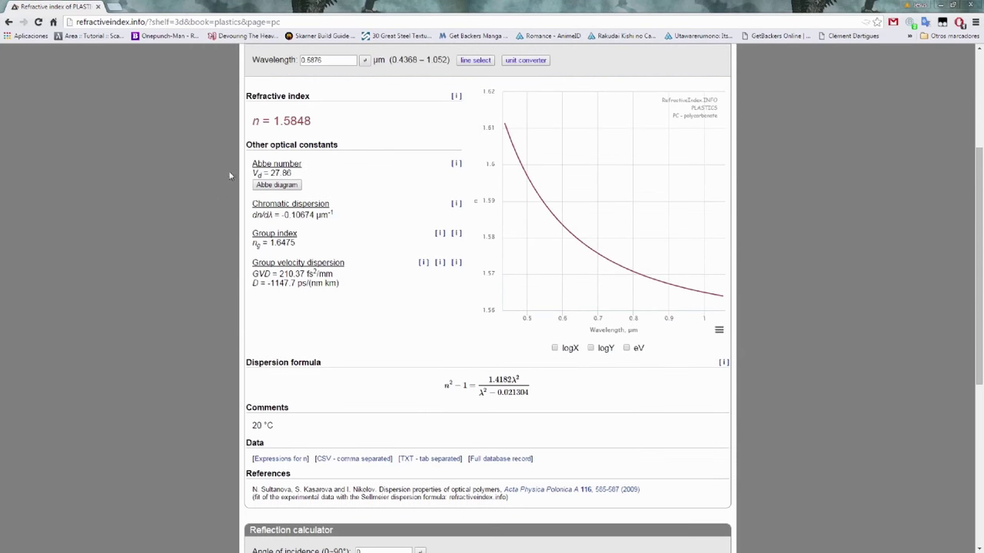
{"action": "scroll", "coordinate": [226, 176], "scroll_direction": "down", "scroll_amount": 3}
{"action": "scroll", "coordinate": [270, 193], "scroll_direction": "down", "scroll_amount": 2}
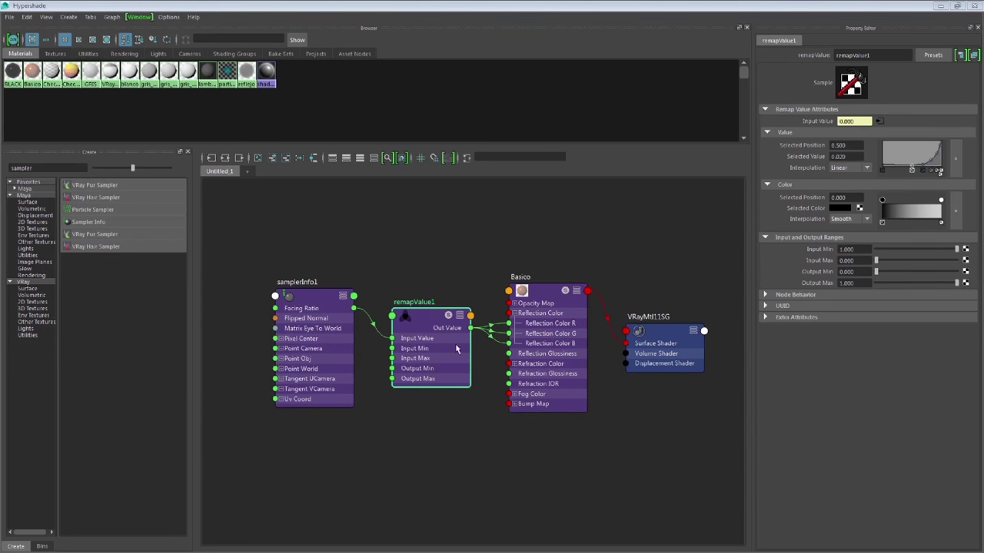
- View remapValue1's Fresnel-like curve in an enlarged, widened editor, then close it
{"action": "left_click", "coordinate": [459, 310]}
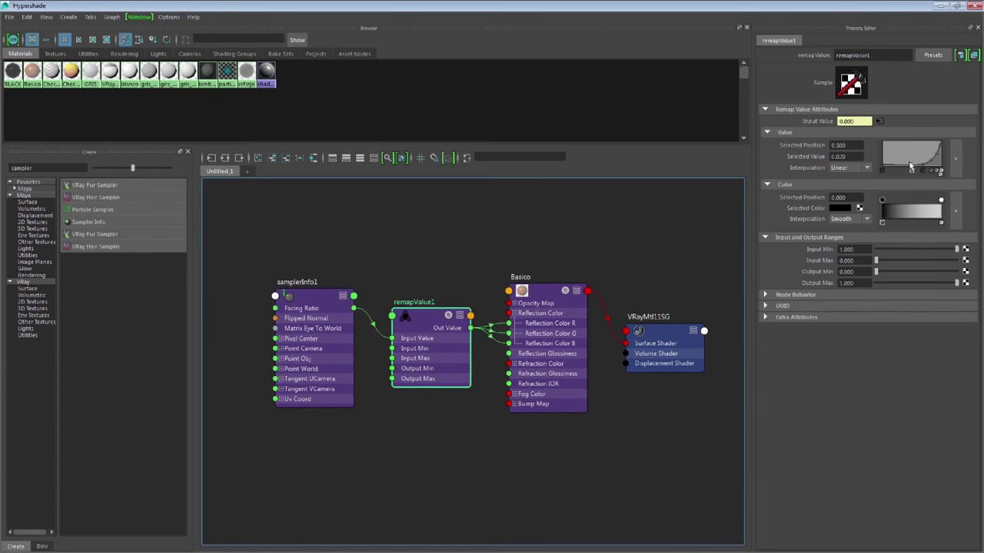
{"action": "left_click", "coordinate": [955, 160]}
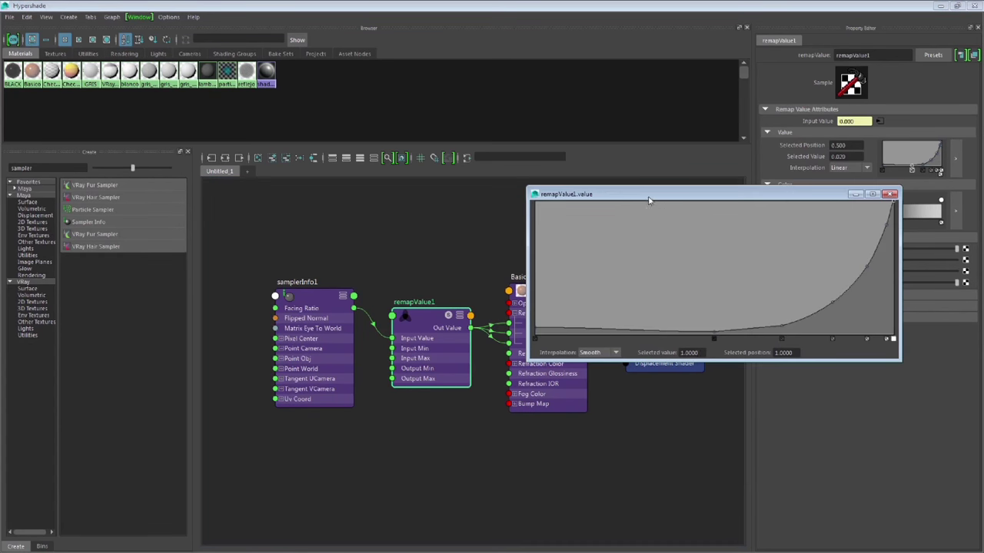
{"action": "left_click_drag", "start_coordinate": [649, 200], "coordinate": [364, 186]}
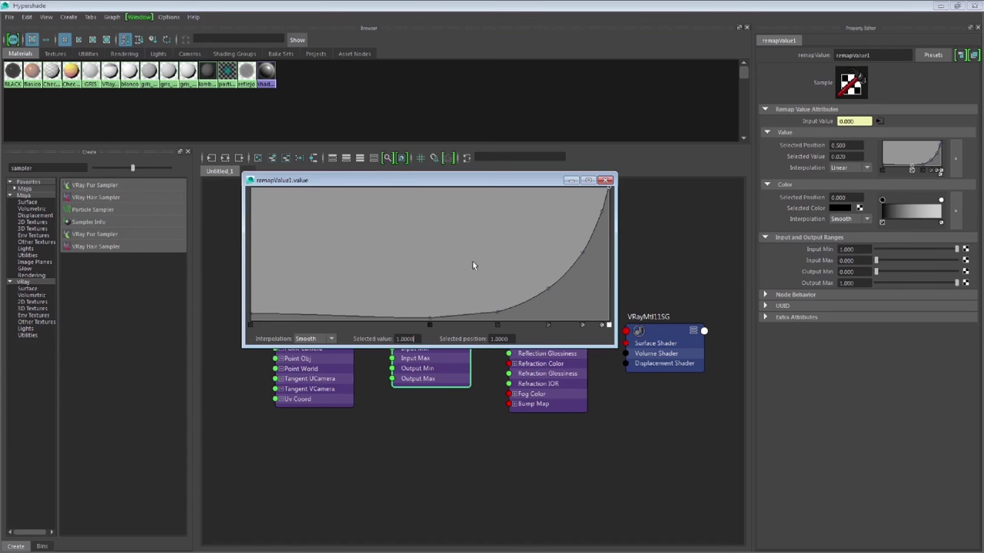
{"action": "left_click_drag", "start_coordinate": [244, 346], "coordinate": [164, 350]}
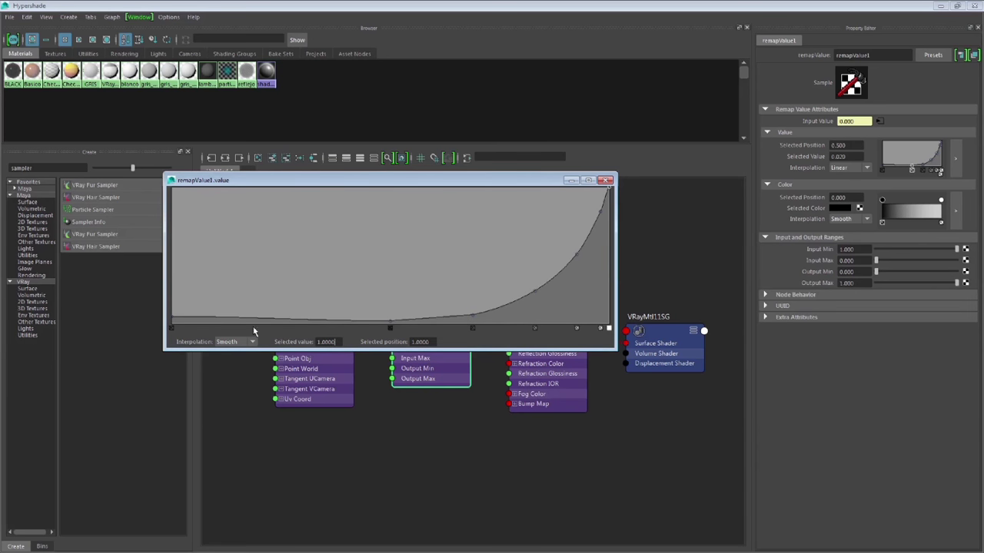
{"action": "left_click", "coordinate": [607, 180]}
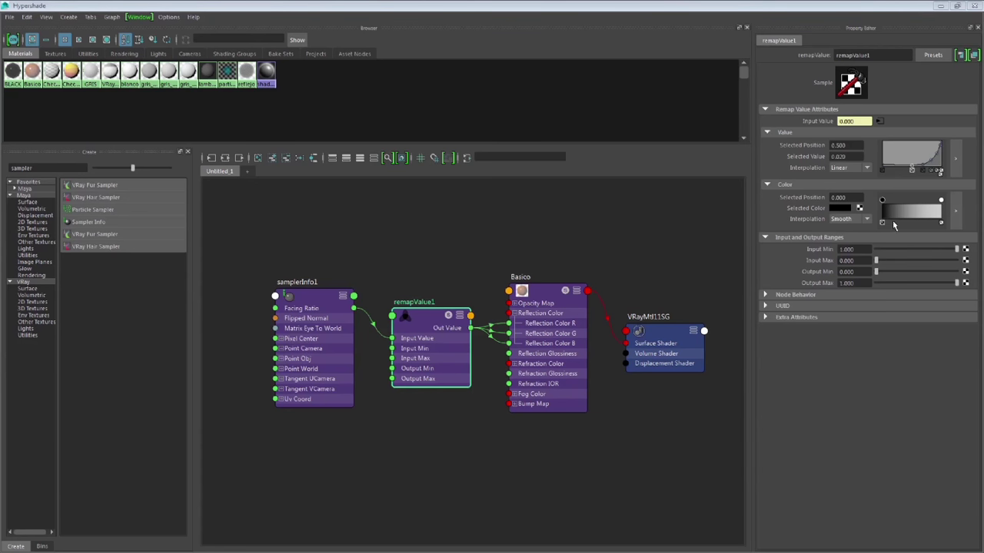
- Check remapValue1's Input Max and the facing-ratio connection wire
{"action": "left_click", "coordinate": [845, 260]}
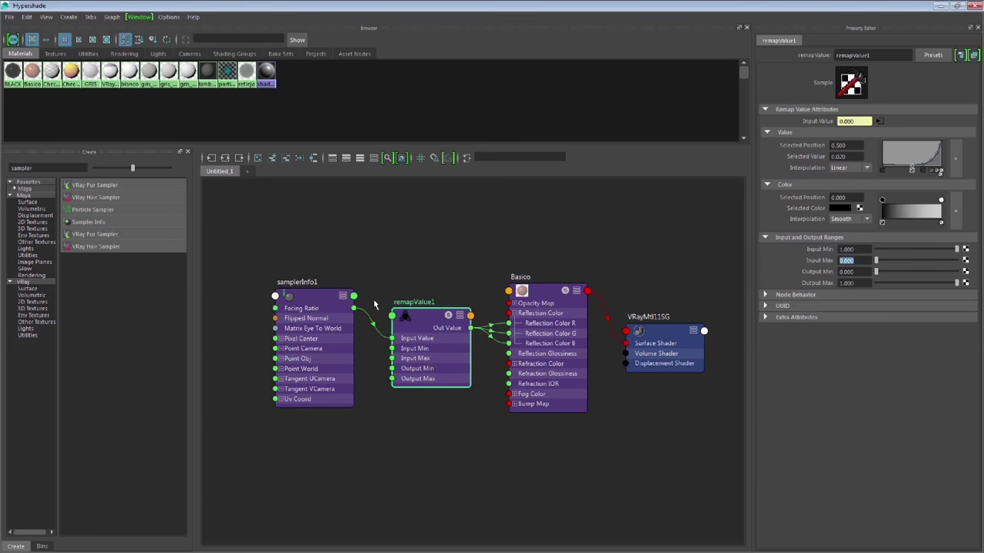
{"action": "left_click_drag", "start_coordinate": [375, 305], "coordinate": [367, 359]}
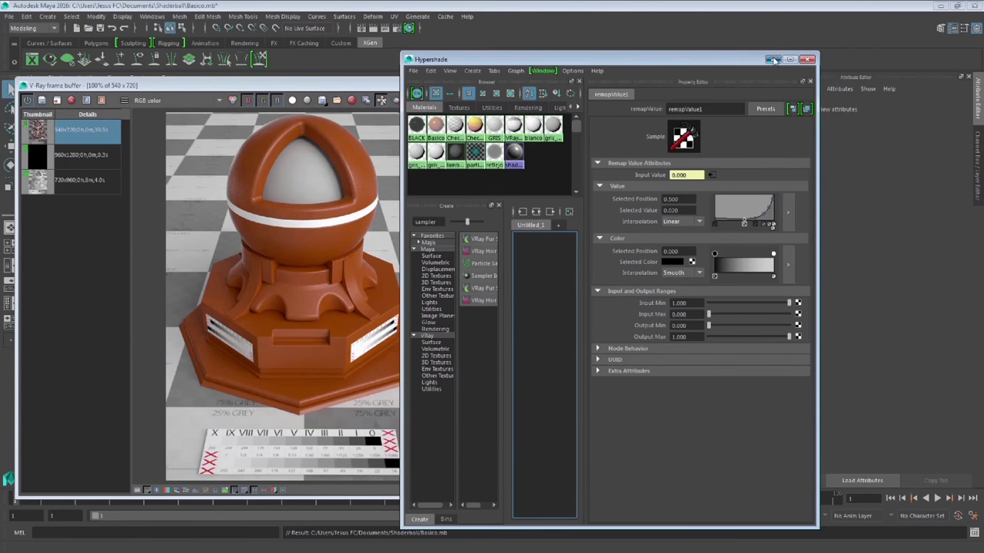
{"action": "scroll", "coordinate": [321, 292], "scroll_direction": "up", "scroll_amount": 3}
{"action": "scroll", "coordinate": [322, 294], "scroll_direction": "down", "scroll_amount": 3}
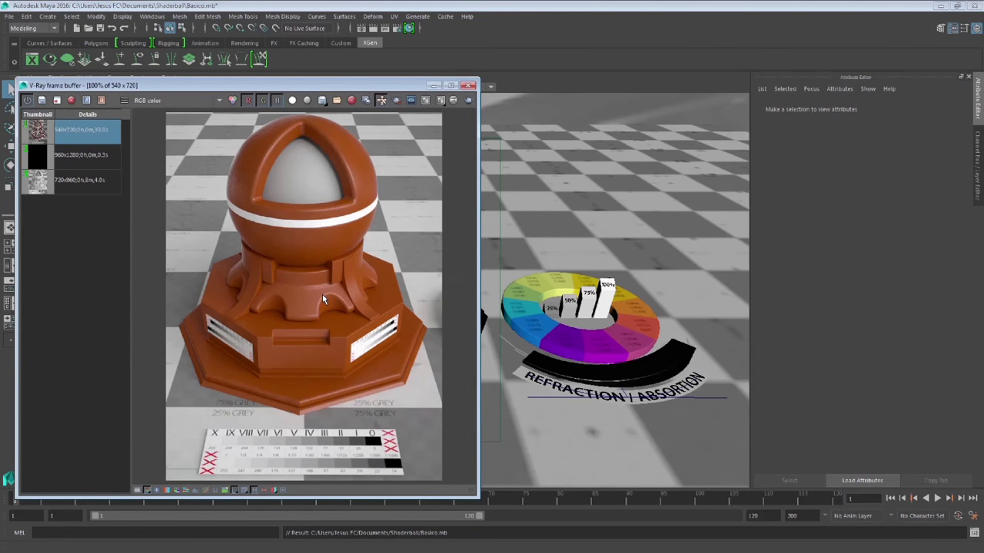